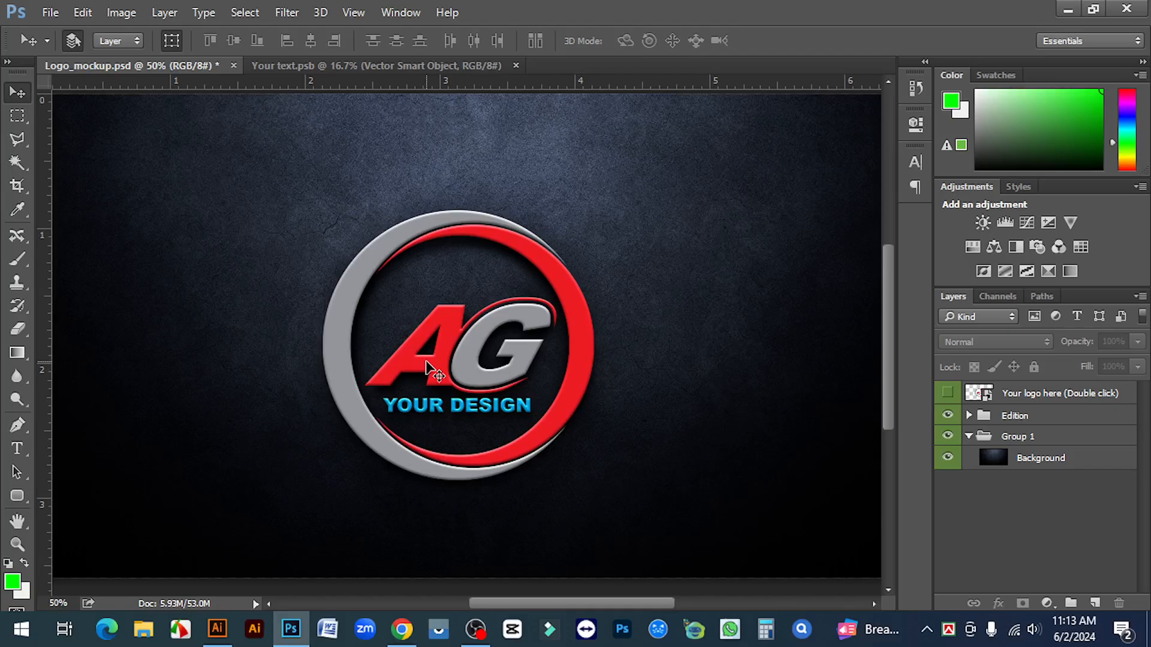
Shrink the existing logo and move it to the artboard's top-left corner
{"action": "scroll", "coordinate": [570, 441], "scroll_direction": "down", "scroll_amount": 1}
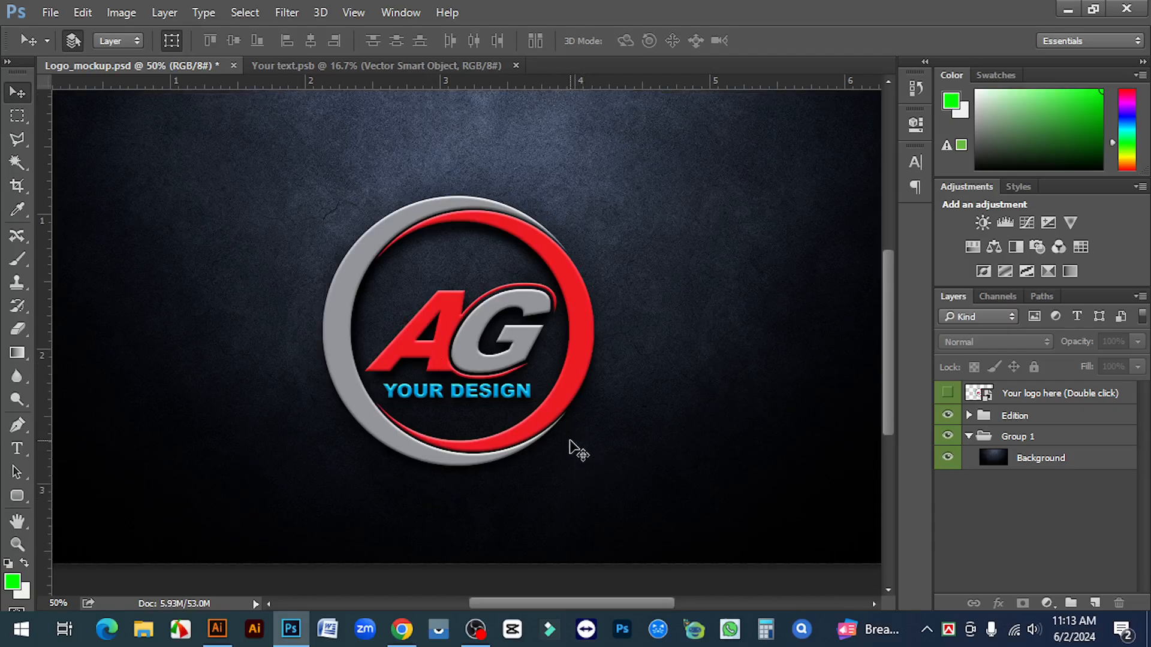
{"action": "scroll", "coordinate": [570, 441], "scroll_direction": "up", "scroll_amount": 1}
{"action": "scroll", "coordinate": [570, 442], "scroll_direction": "up", "scroll_amount": 1}
{"action": "scroll", "coordinate": [570, 441], "scroll_direction": "down", "scroll_amount": 1}
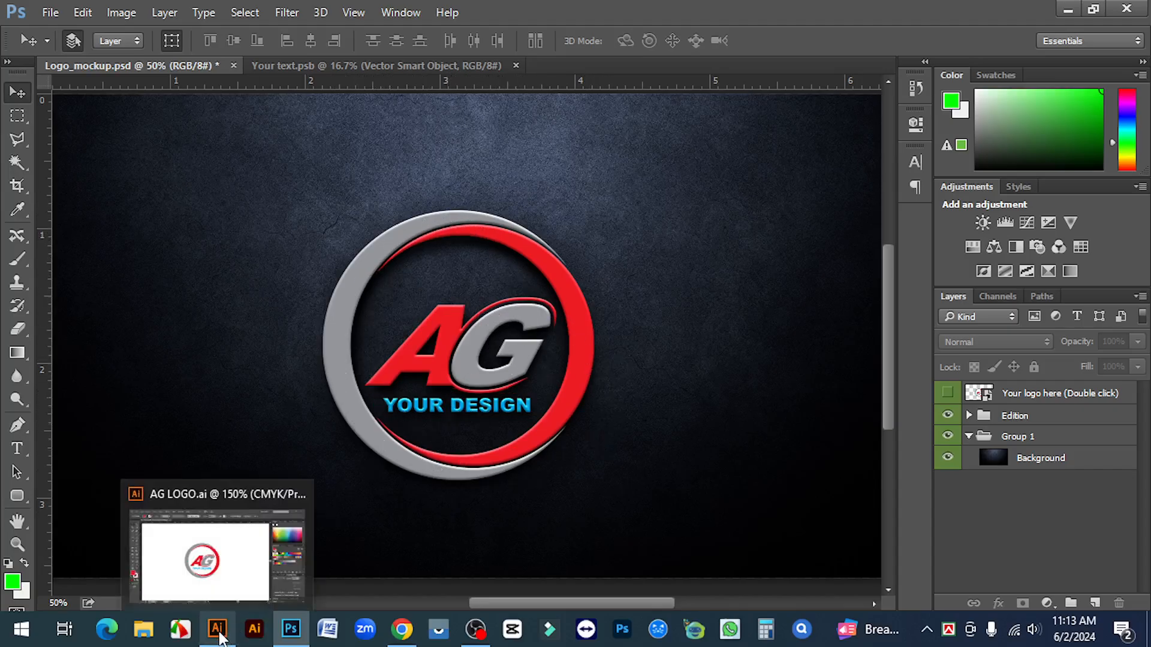
{"action": "left_click", "coordinate": [218, 630]}
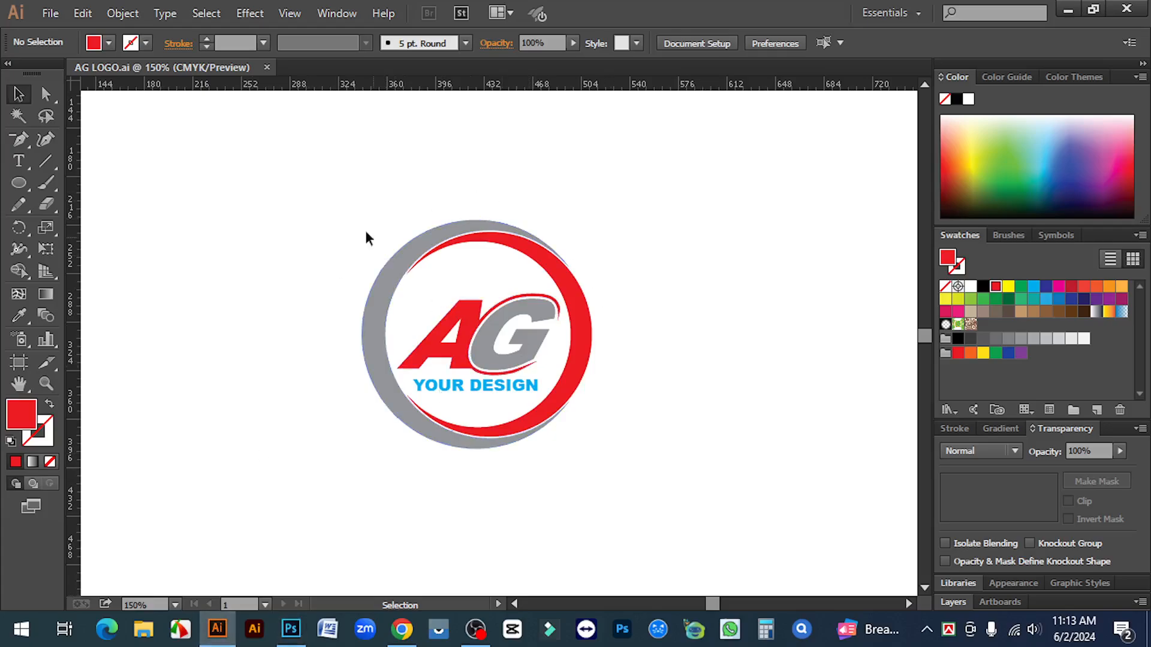
{"action": "left_click_drag", "start_coordinate": [337, 199], "coordinate": [671, 446]}
{"action": "left_click", "coordinate": [671, 446]}
{"action": "left_click_drag", "start_coordinate": [342, 200], "coordinate": [602, 487]}
{"action": "left_click_drag", "start_coordinate": [592, 449], "coordinate": [519, 376]}
{"action": "left_click_drag", "start_coordinate": [479, 294], "coordinate": [211, 172]}
{"action": "left_click", "coordinate": [365, 232]}
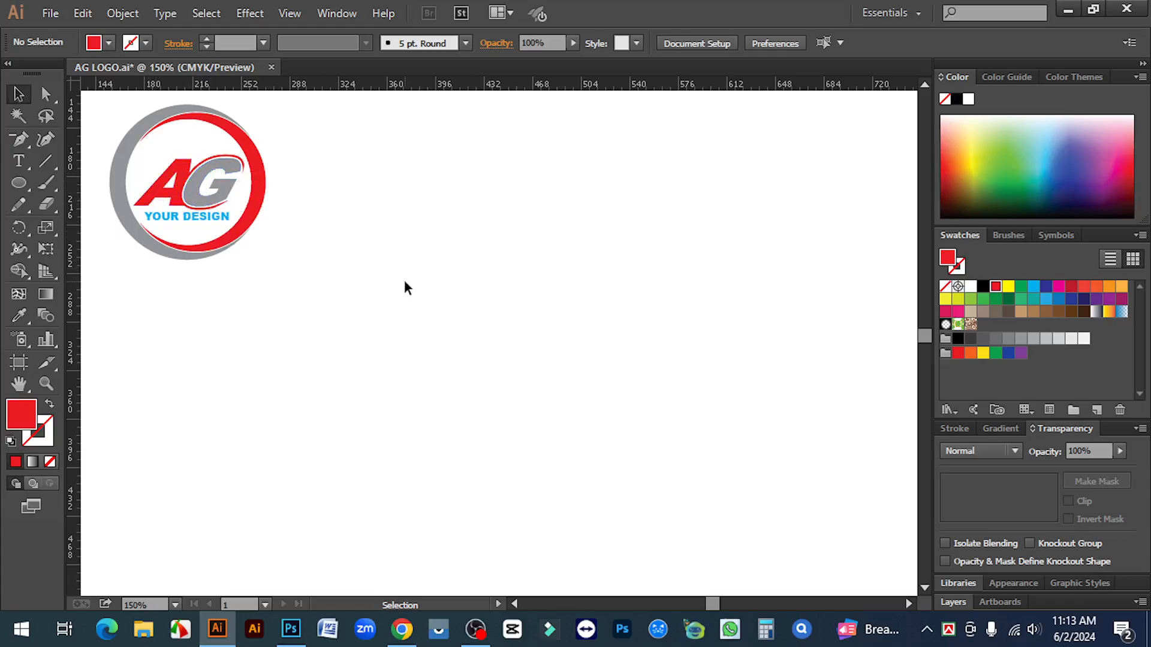
Add black 'AG' text in Arial and enlarge it to 139.24 pt
{"action": "left_click", "coordinate": [14, 158]}
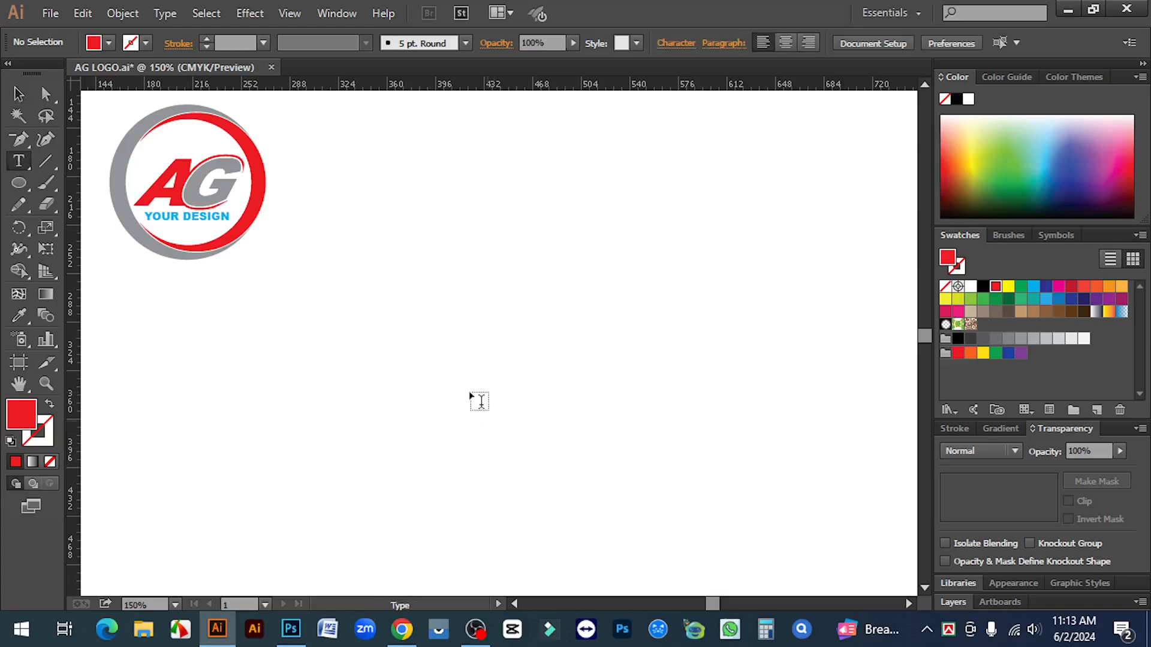
{"action": "left_click", "coordinate": [479, 402]}
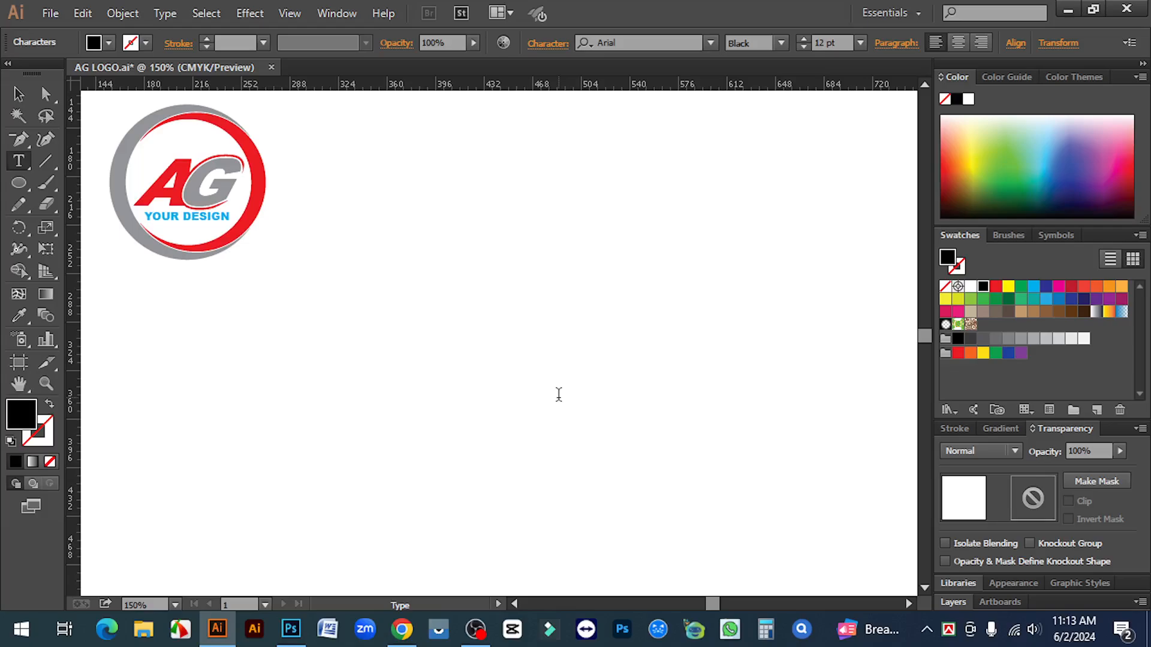
{"action": "type", "text": "AG"}
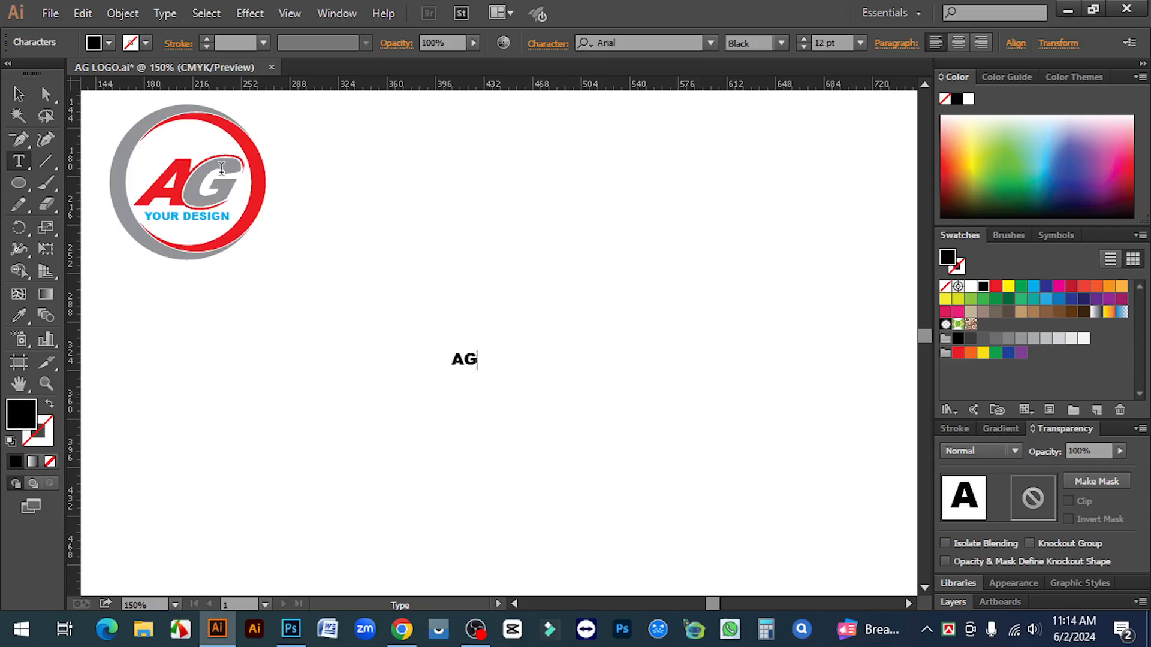
{"action": "left_click", "coordinate": [27, 96]}
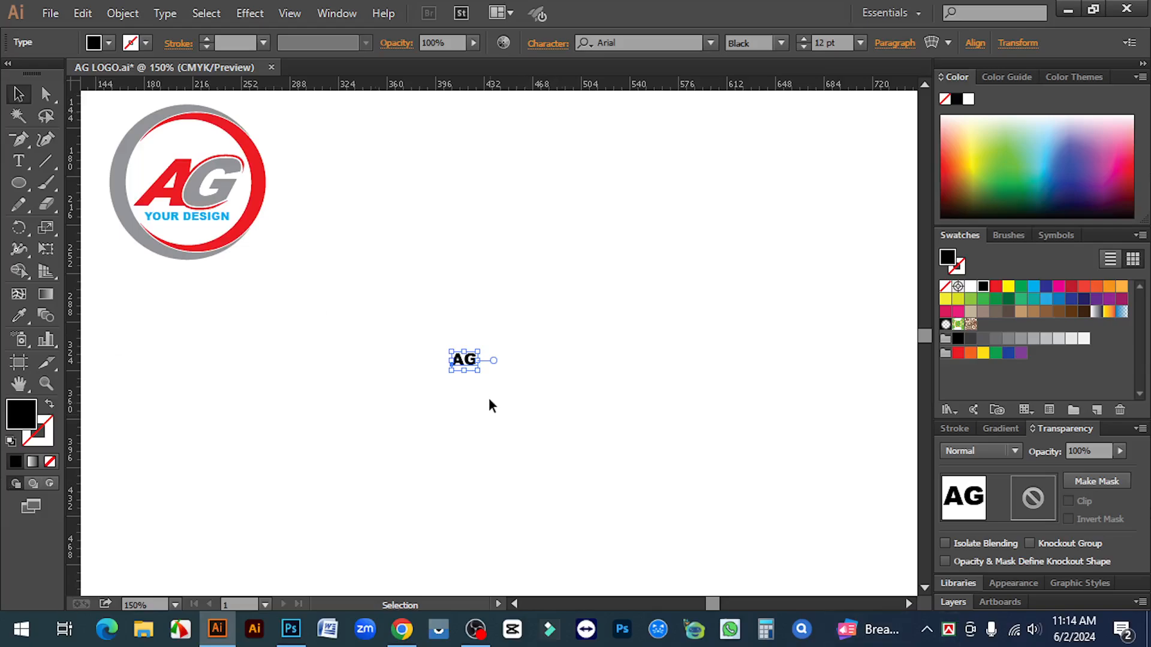
{"action": "left_click_drag", "start_coordinate": [477, 367], "coordinate": [575, 357]}
Convert the AG text to outlines and ungroup the A and G into separate shapes
{"action": "right_click", "coordinate": [573, 305]}
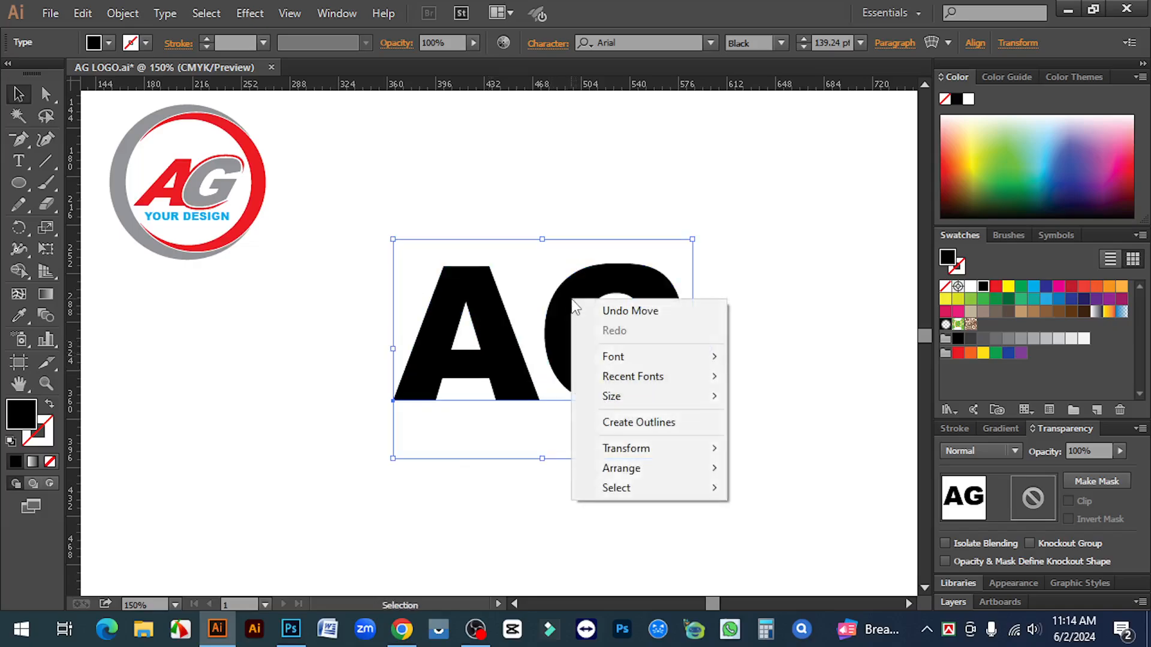
{"action": "left_click", "coordinate": [649, 425]}
{"action": "left_click", "coordinate": [763, 379]}
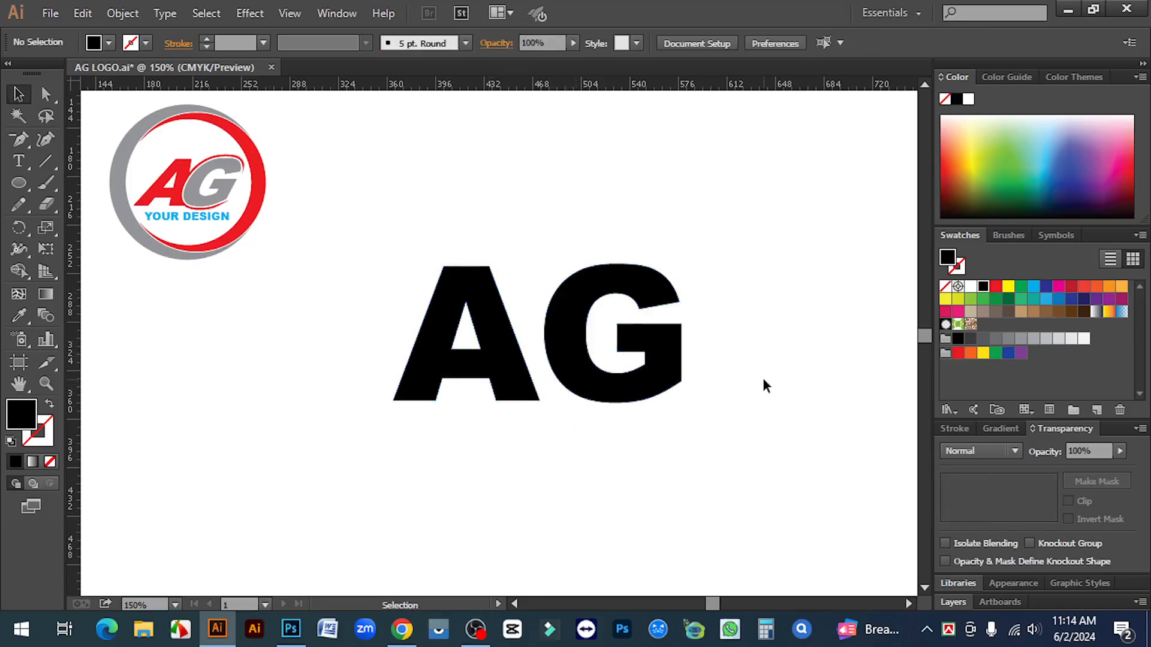
{"action": "left_click", "coordinate": [633, 392]}
{"action": "right_click", "coordinate": [639, 390]}
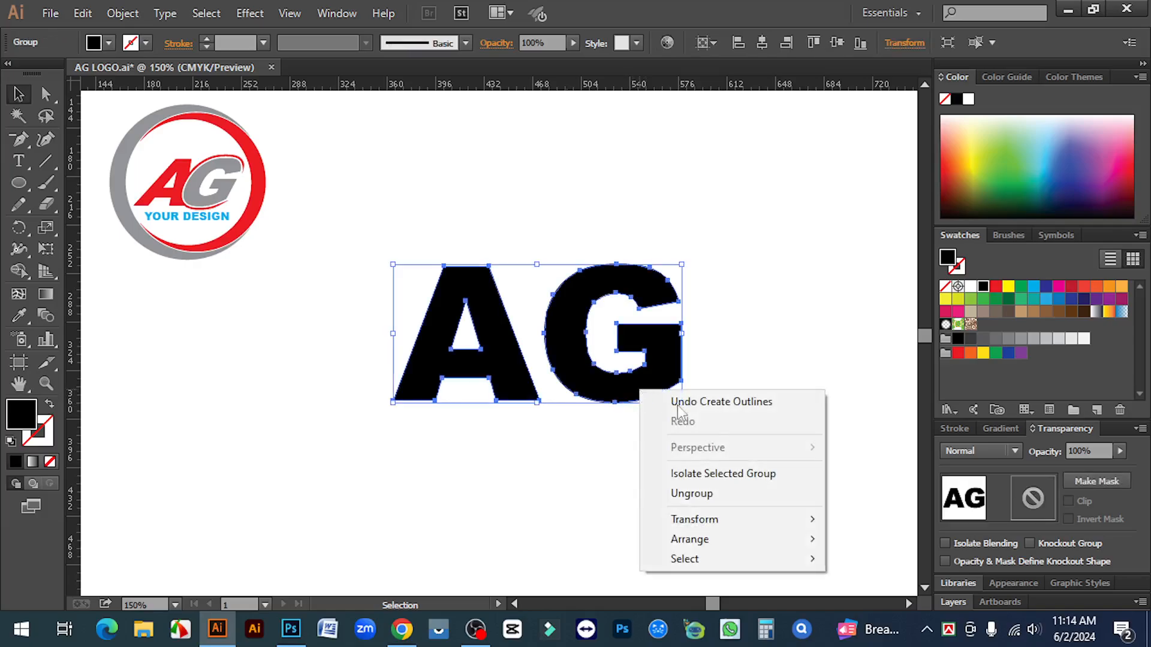
{"action": "left_click", "coordinate": [714, 494]}
{"action": "left_click", "coordinate": [624, 420]}
Nudge the G two steps left so it overlaps the A
{"action": "left_click", "coordinate": [613, 396]}
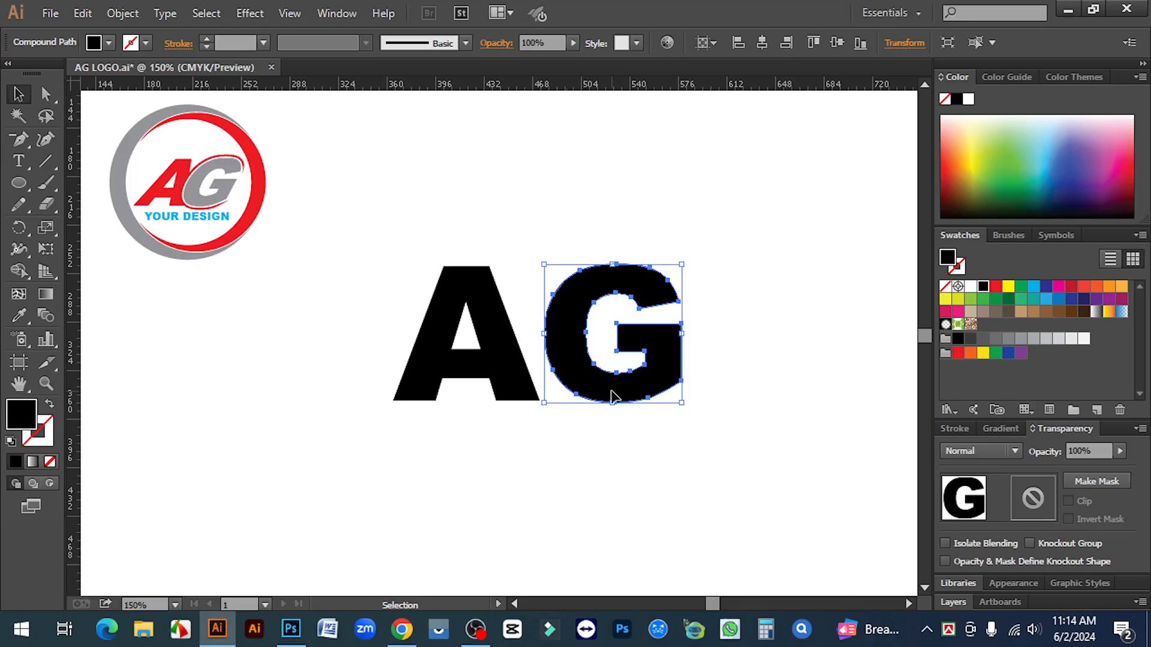
{"action": "key", "text": "Left"}
{"action": "key", "text": "Left"}
{"action": "key", "text": "Left"}
{"action": "key", "text": "Left"}
{"action": "key", "text": "Left"}
{"action": "key", "text": "Left"}
{"action": "key", "text": "Left"}
{"action": "key", "text": "Left"}
{"action": "key", "text": "Left"}
{"action": "key", "text": "Left"}
{"action": "key", "text": "Left"}
{"action": "key", "text": "Left"}
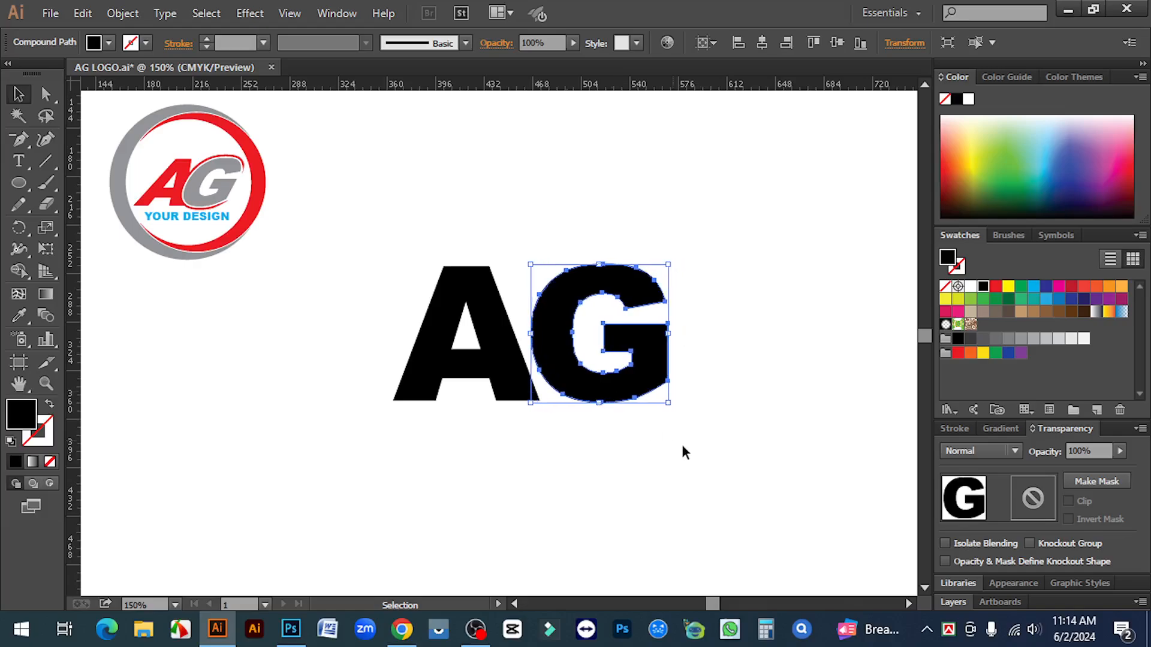
{"action": "key", "text": "Left"}
{"action": "key", "text": "Left"}
{"action": "key", "text": "Left"}
{"action": "key", "text": "Left"}
{"action": "key", "text": "Left"}
{"action": "key", "text": "Left"}
{"action": "key", "text": "Left"}
{"action": "key", "text": "Left"}
{"action": "key", "text": "Left"}
{"action": "key", "text": "Left"}
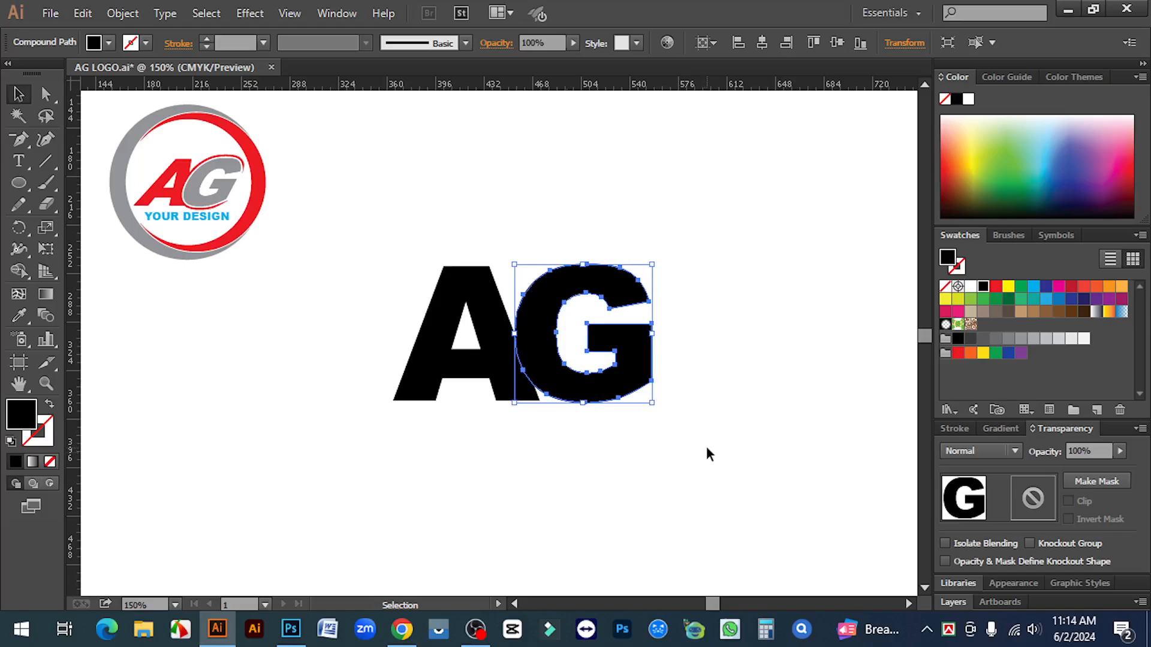
{"action": "left_click", "coordinate": [706, 454]}
{"action": "key", "text": "ctrl+plus"}
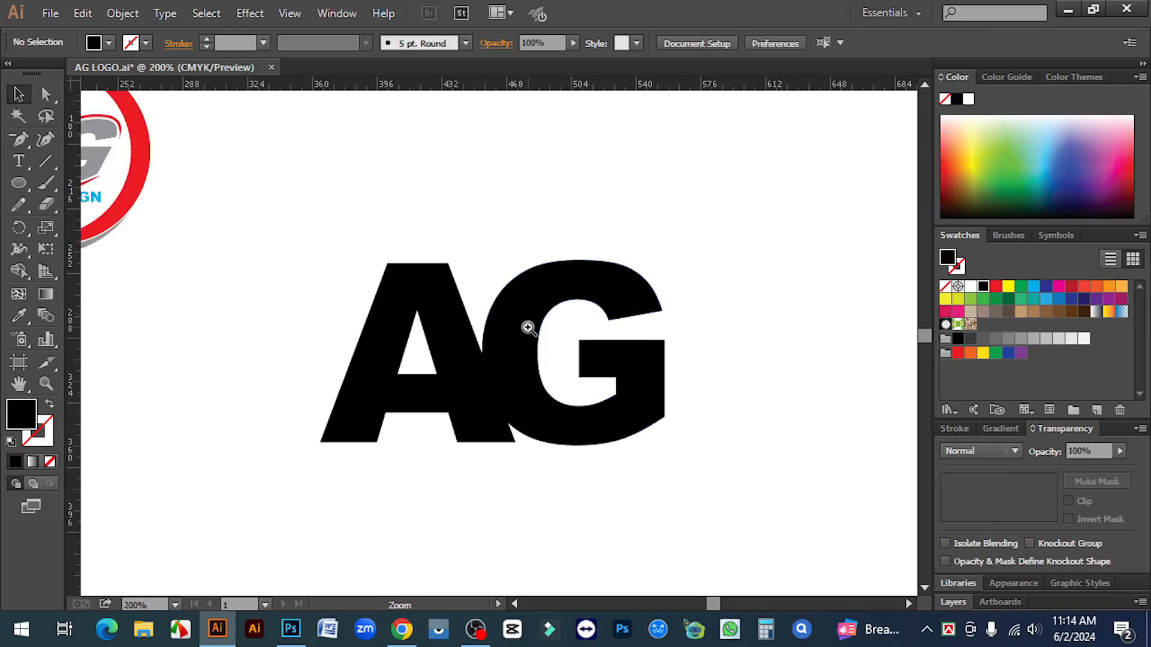
{"action": "left_click", "coordinate": [545, 300]}
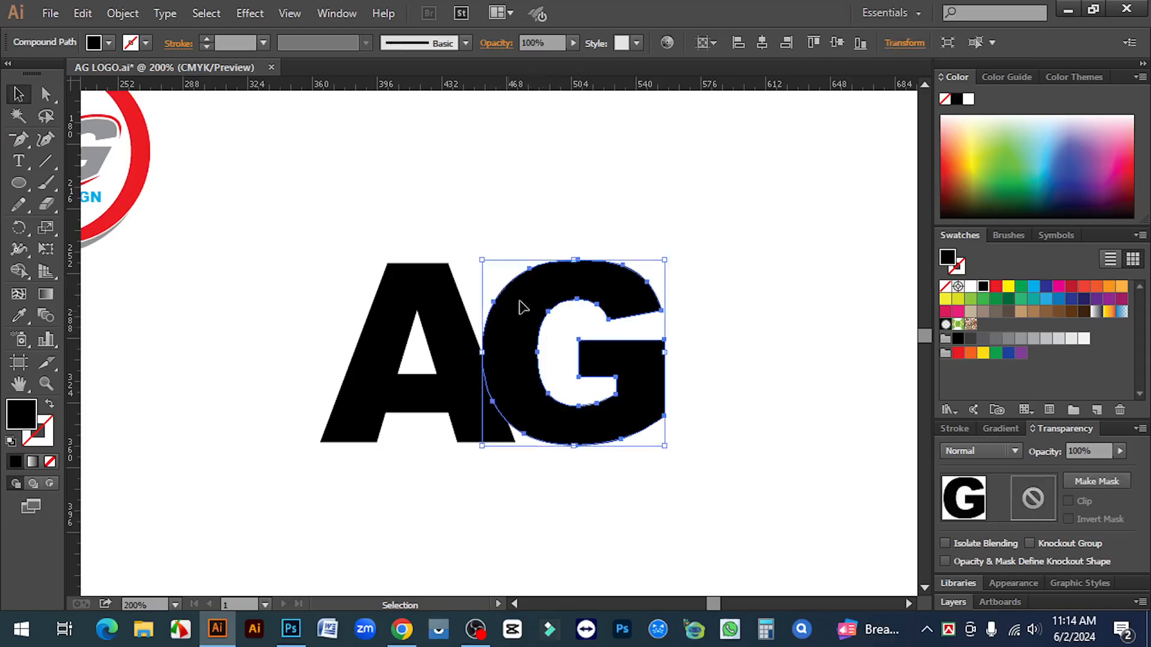
Create a 6 px offset path around the G
{"action": "left_click", "coordinate": [120, 13]}
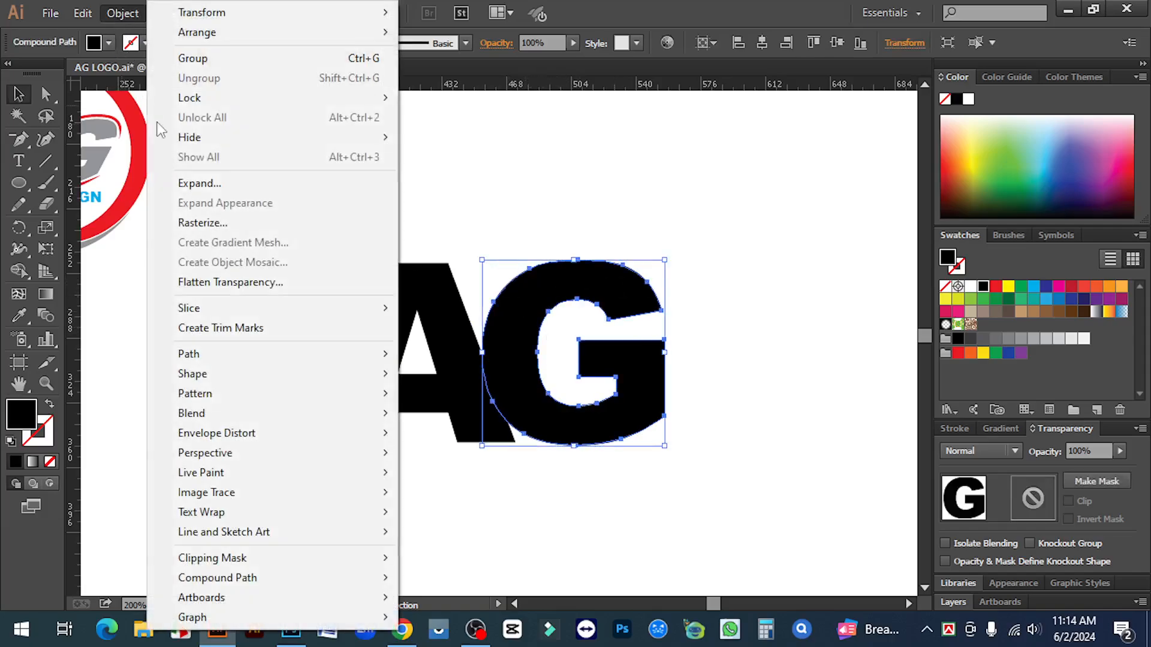
{"action": "mouse_move", "coordinate": [220, 354]}
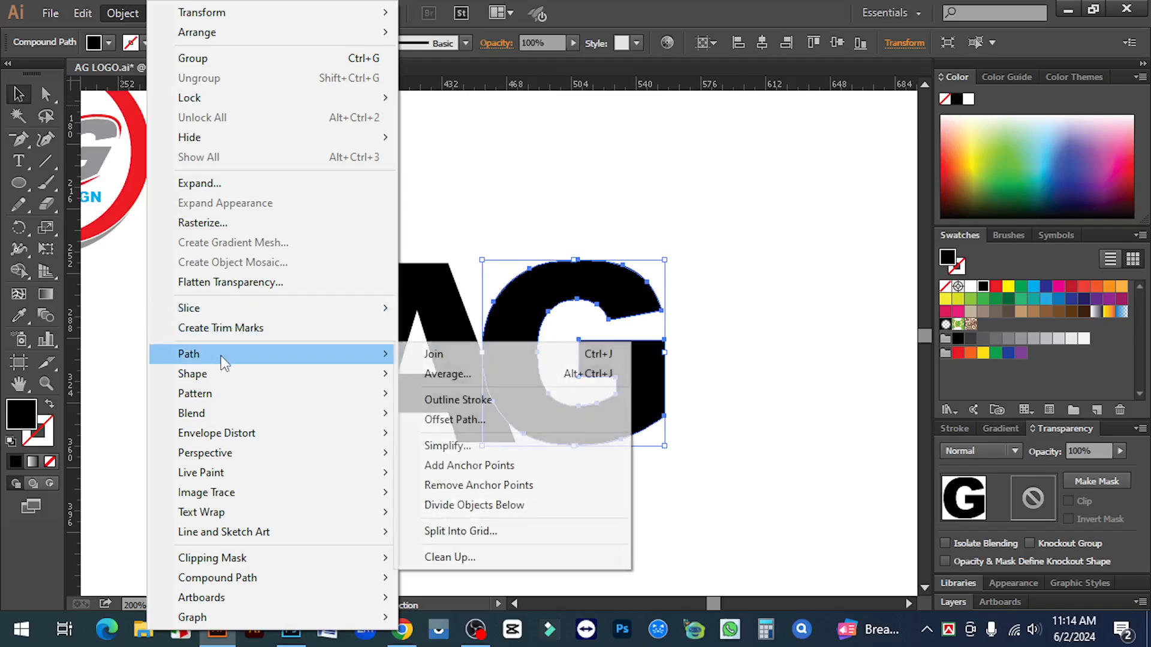
{"action": "left_click", "coordinate": [458, 419]}
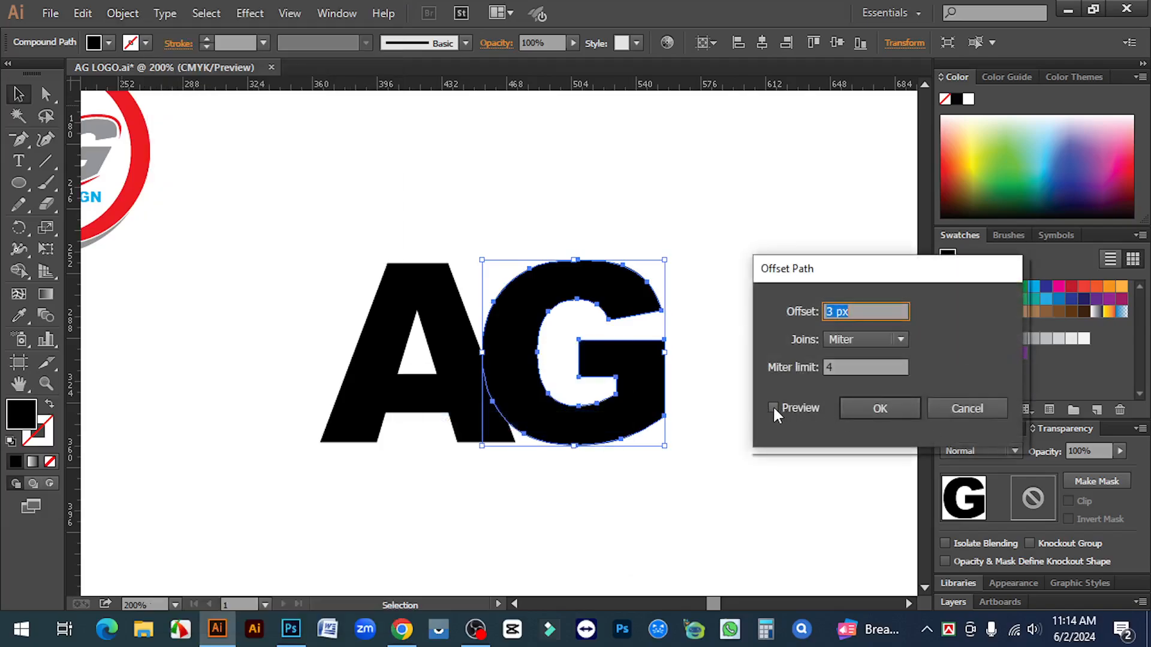
{"action": "left_click", "coordinate": [772, 407]}
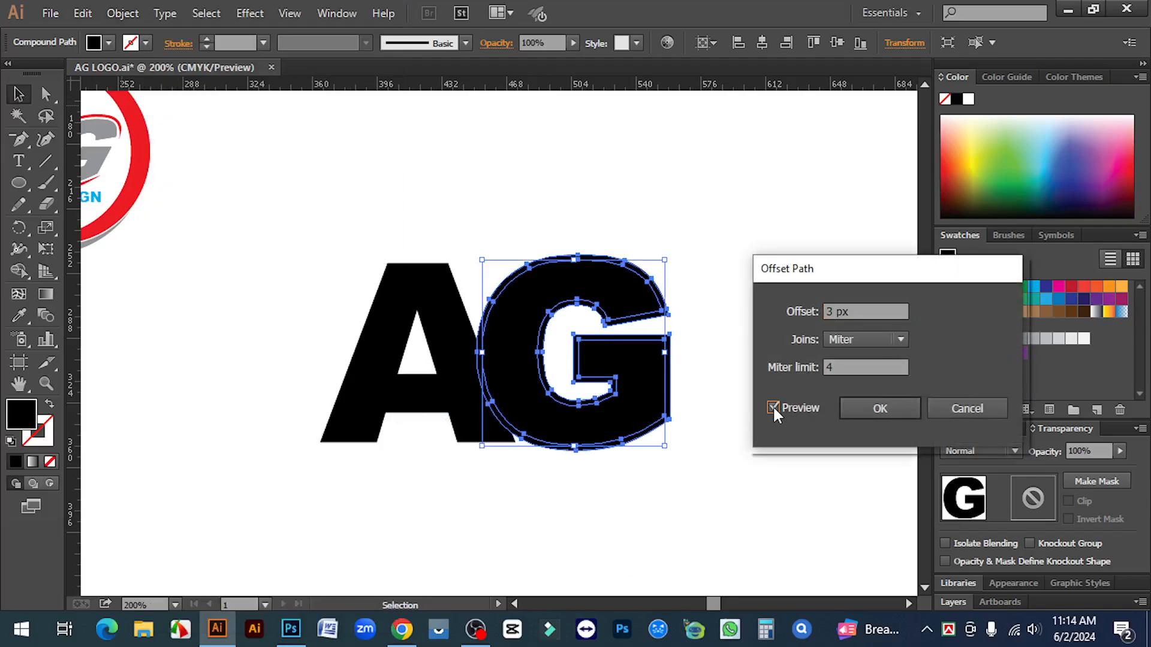
{"action": "double_click", "coordinate": [834, 312]}
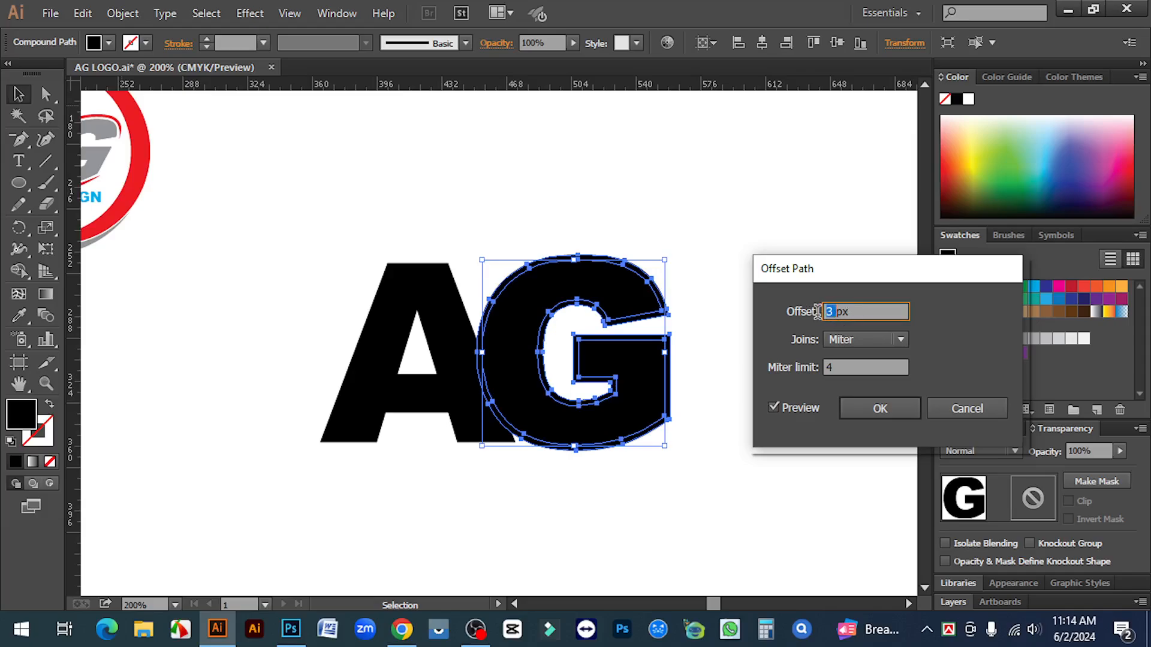
{"action": "key", "text": "Up"}
{"action": "key", "text": "Up"}
{"action": "key", "text": "Up"}
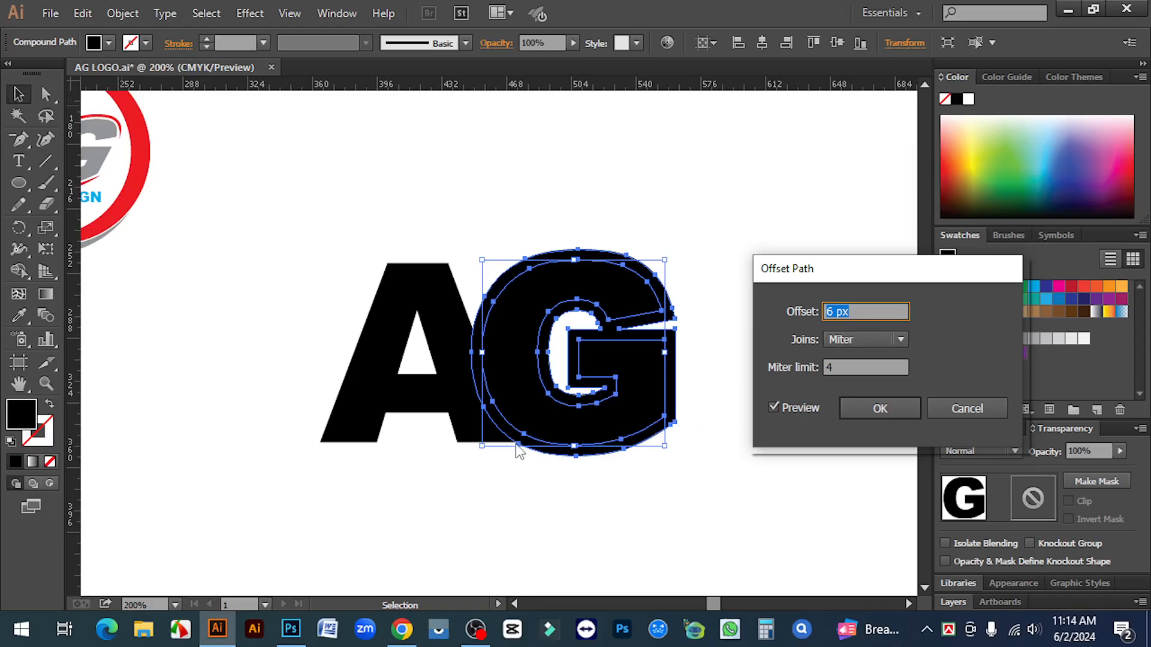
{"action": "left_click", "coordinate": [877, 408]}
With Shape Builder, delete the offset ring and A-G overlap, leaving a white gap
{"action": "left_click_drag", "start_coordinate": [314, 196], "coordinate": [756, 490]}
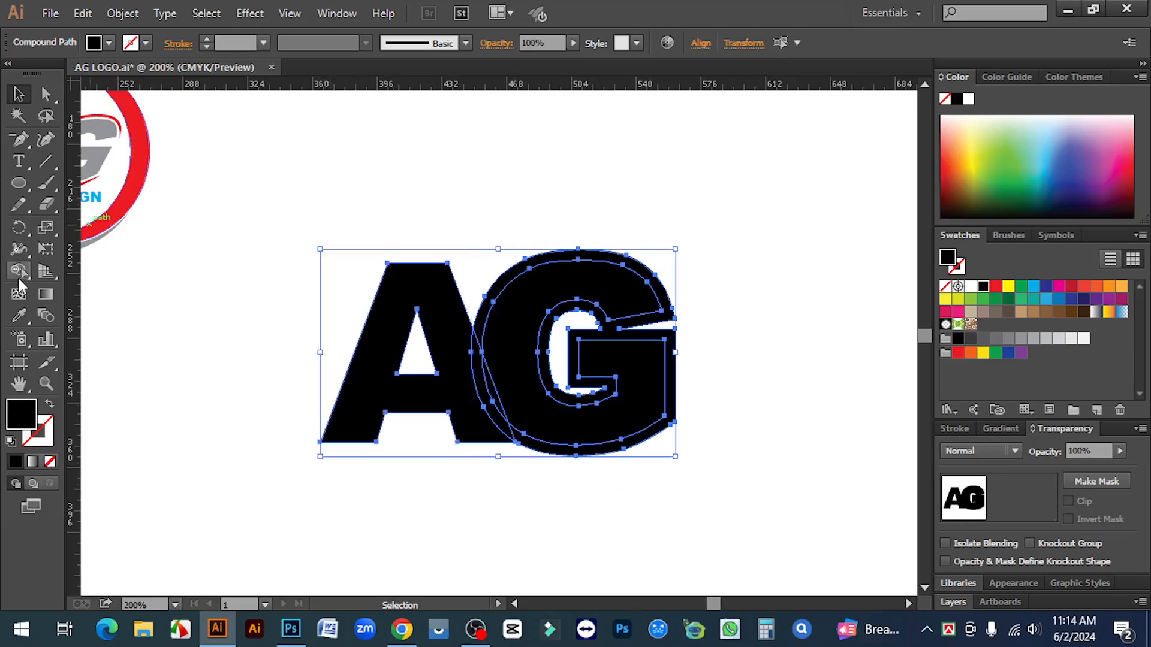
{"action": "left_click", "coordinate": [18, 271]}
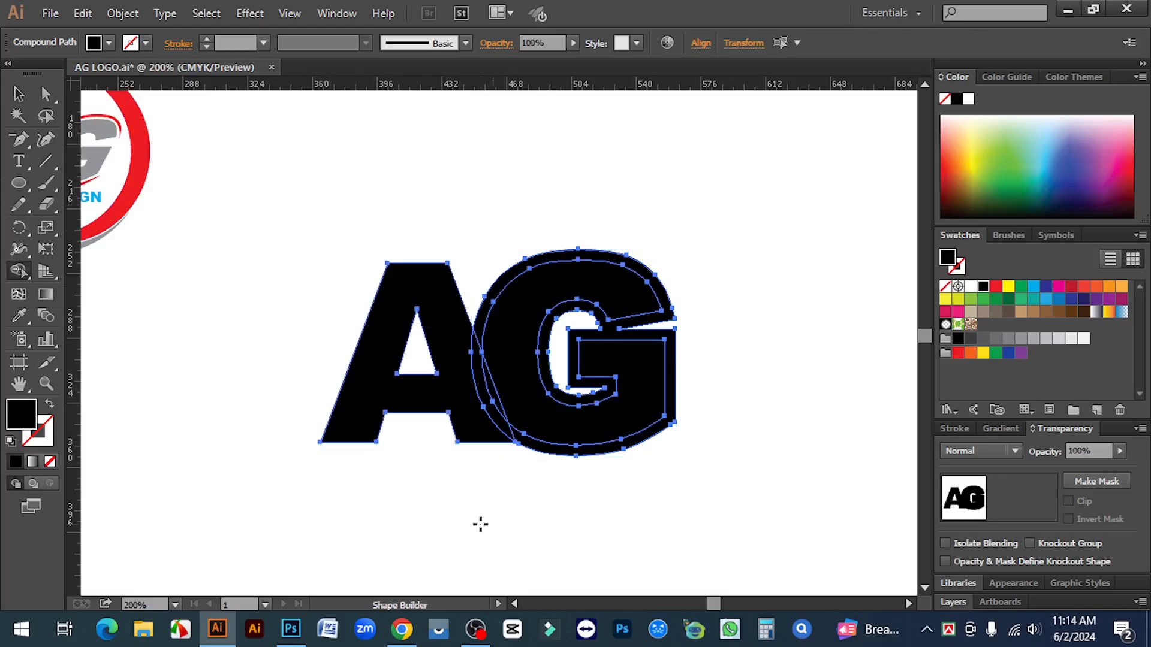
{"action": "left_click", "coordinate": [558, 455], "text": "alt"}
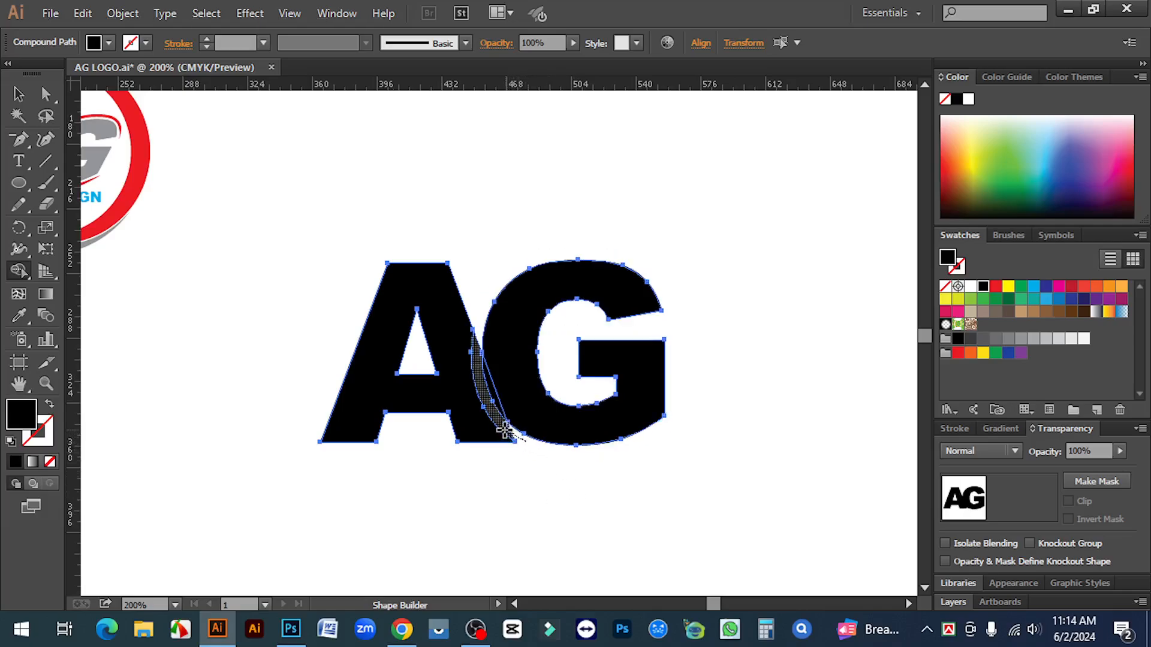
{"action": "left_click", "coordinate": [505, 431], "text": "alt"}
{"action": "left_click", "coordinate": [488, 399], "text": "alt"}
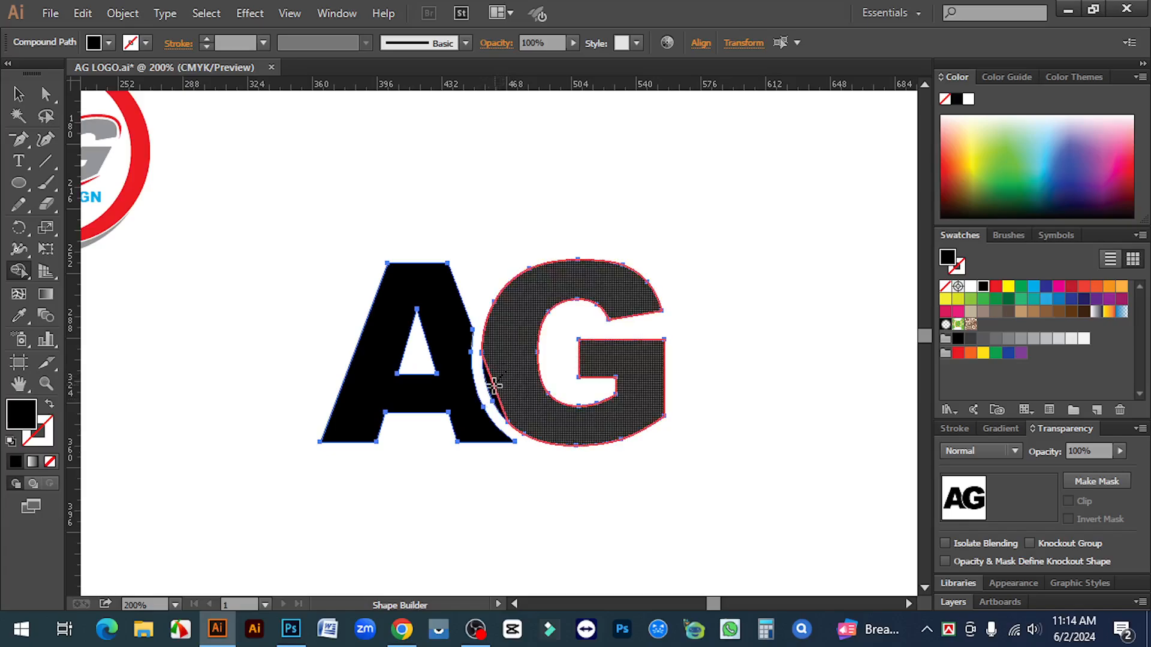
{"action": "left_click", "coordinate": [491, 383]}
{"action": "left_click", "coordinate": [19, 94]}
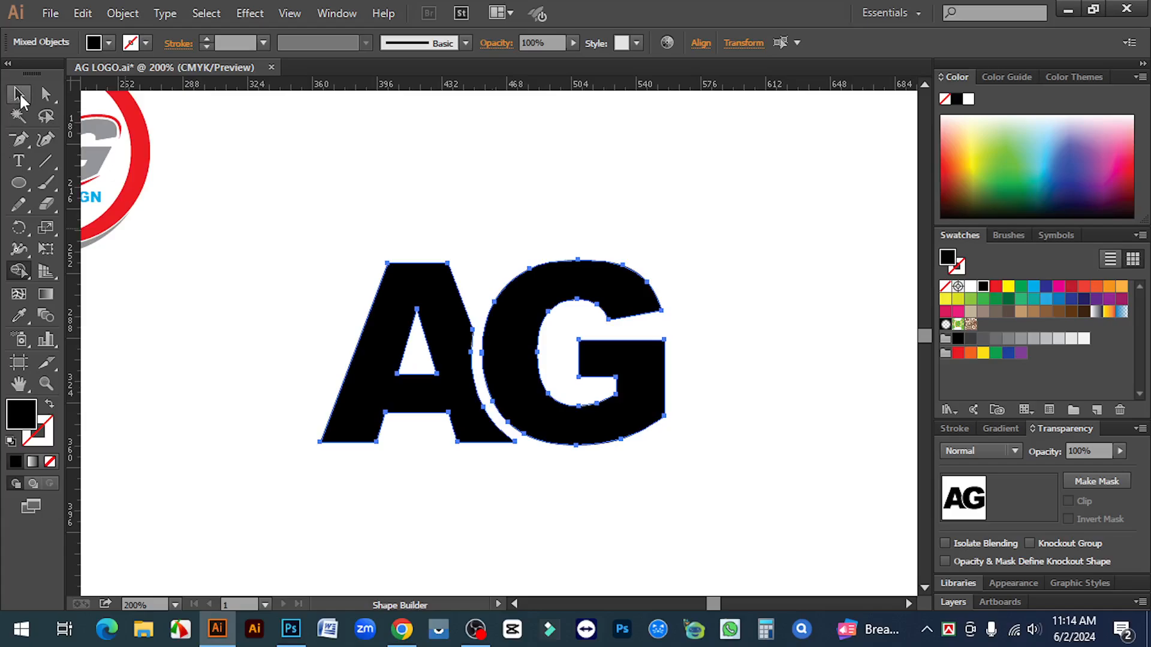
{"action": "left_click", "coordinate": [191, 344]}
{"action": "key", "text": "ctrl+1"}
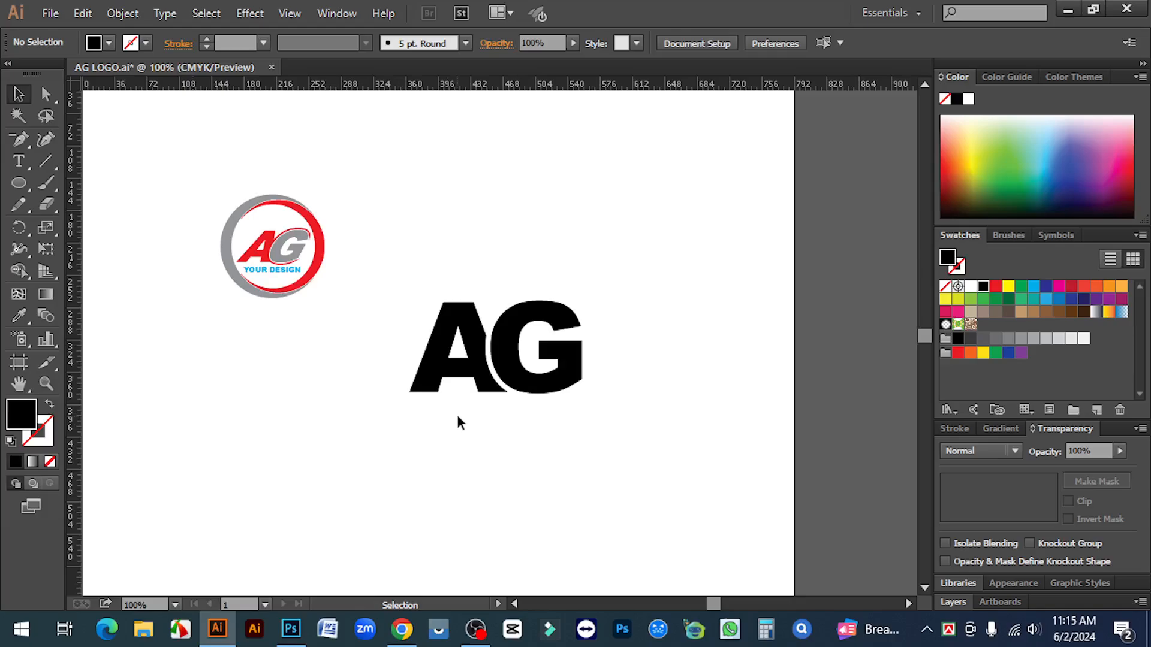
Shear the A and G letters 22° horizontally so they lean right like italics
{"action": "left_click", "coordinate": [465, 329], "text": "ctrl"}
{"action": "left_click_drag", "start_coordinate": [395, 347], "coordinate": [431, 360]}
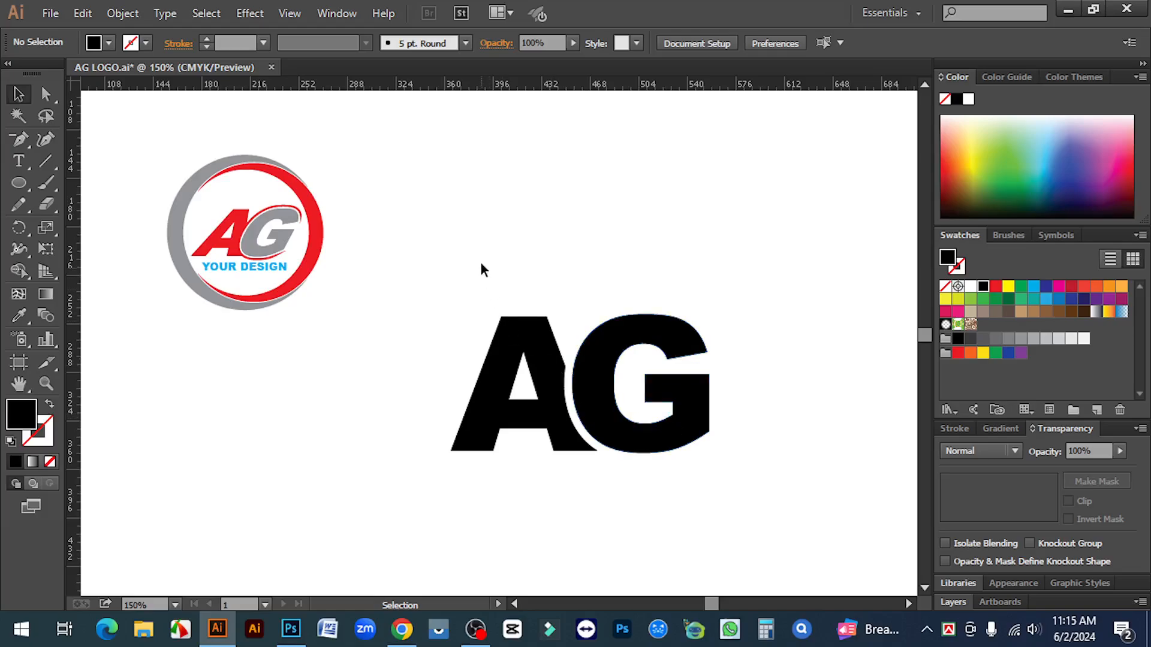
{"action": "left_click_drag", "start_coordinate": [480, 263], "coordinate": [761, 497]}
{"action": "scroll", "coordinate": [635, 403], "scroll_direction": "down", "scroll_amount": 1}
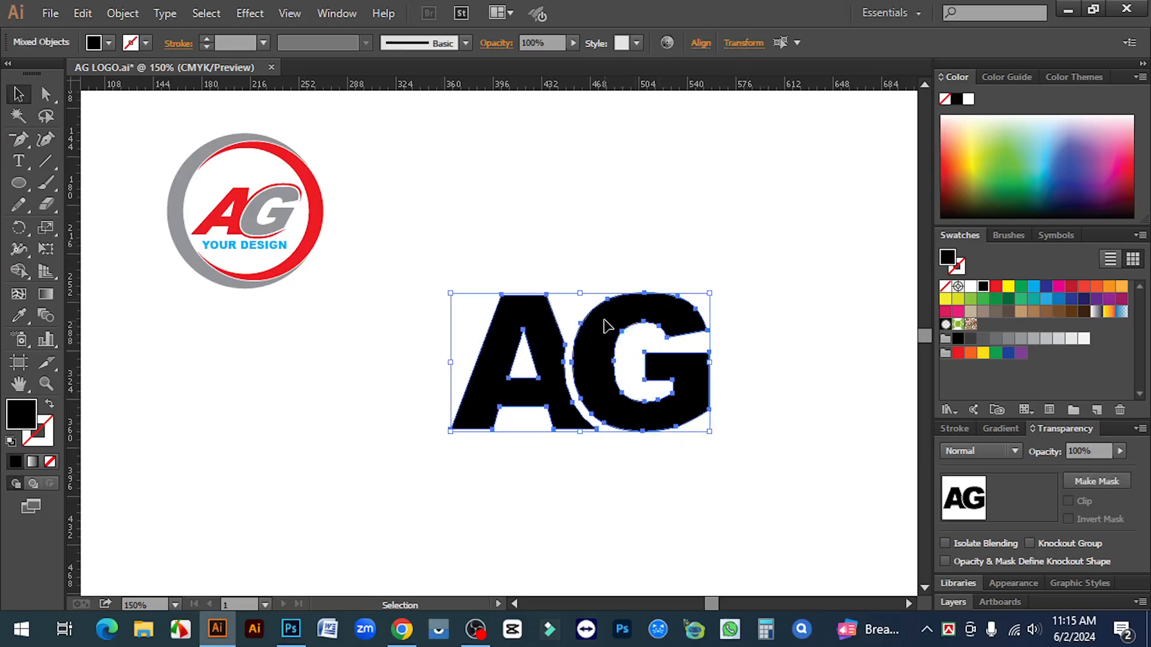
{"action": "right_click", "coordinate": [604, 315]}
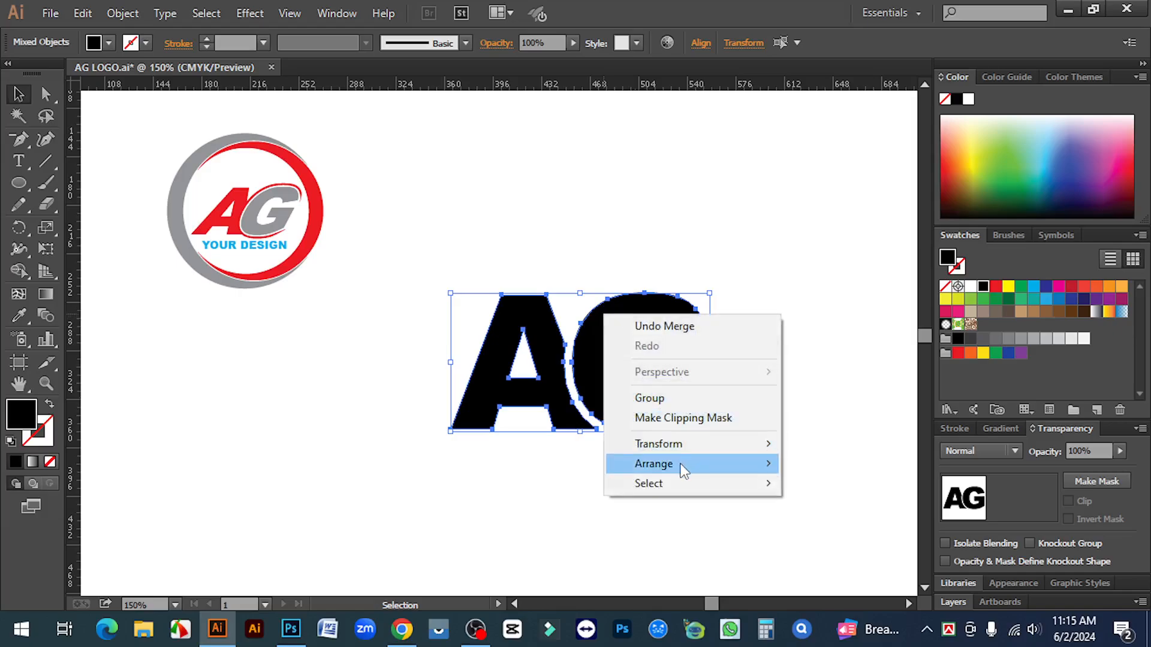
{"action": "mouse_move", "coordinate": [684, 453]}
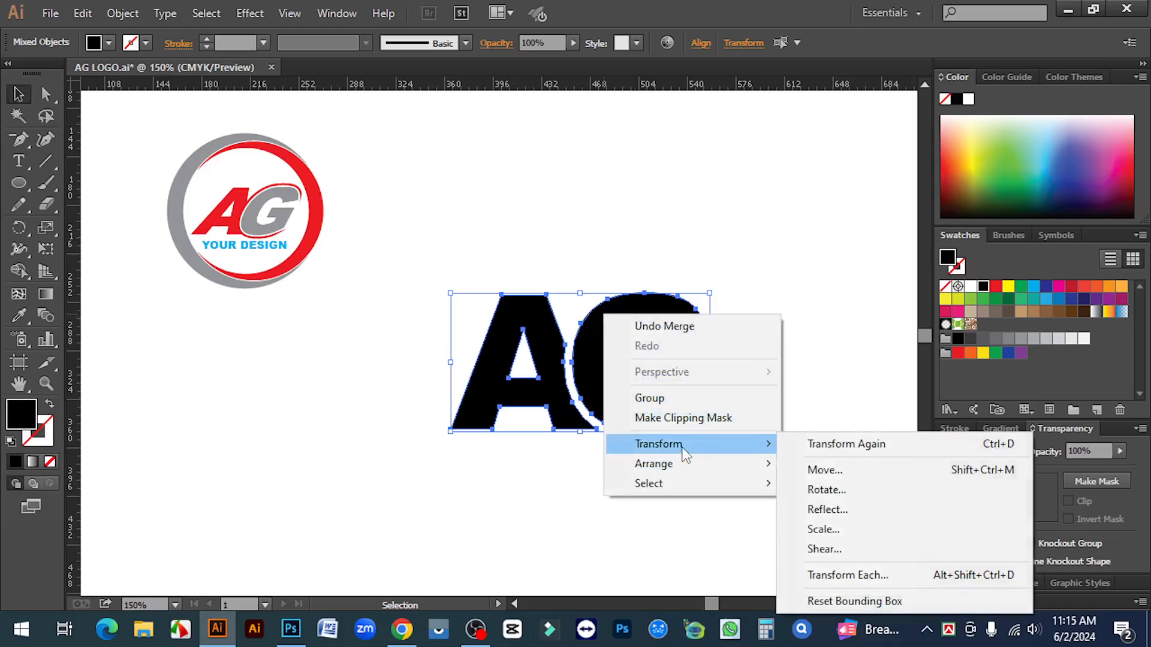
{"action": "left_click", "coordinate": [830, 550]}
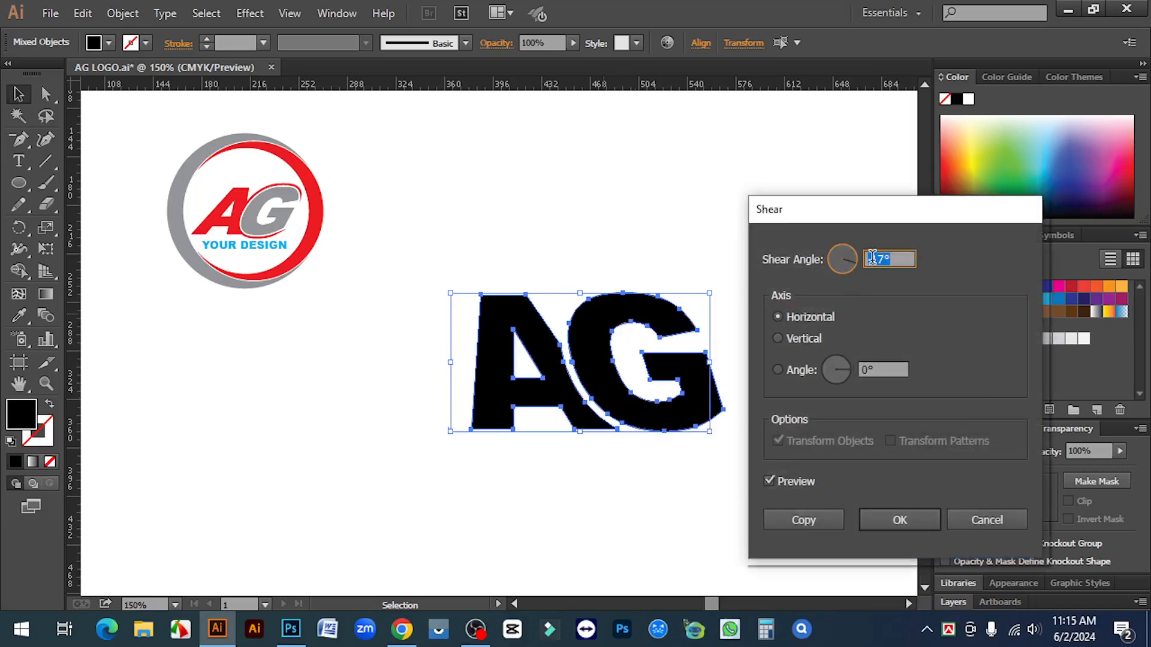
{"action": "left_click", "coordinate": [859, 259]}
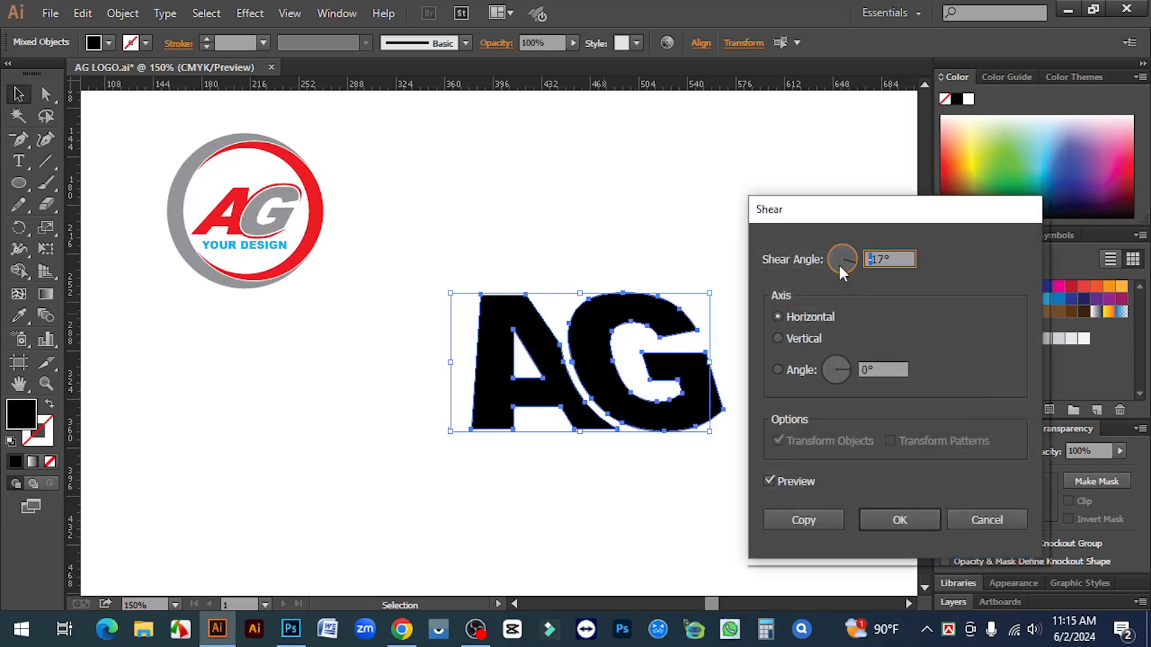
{"action": "key", "text": "Delete"}
{"action": "double_click", "coordinate": [882, 261]}
{"action": "left_click", "coordinate": [767, 481]}
{"action": "left_click", "coordinate": [767, 481]}
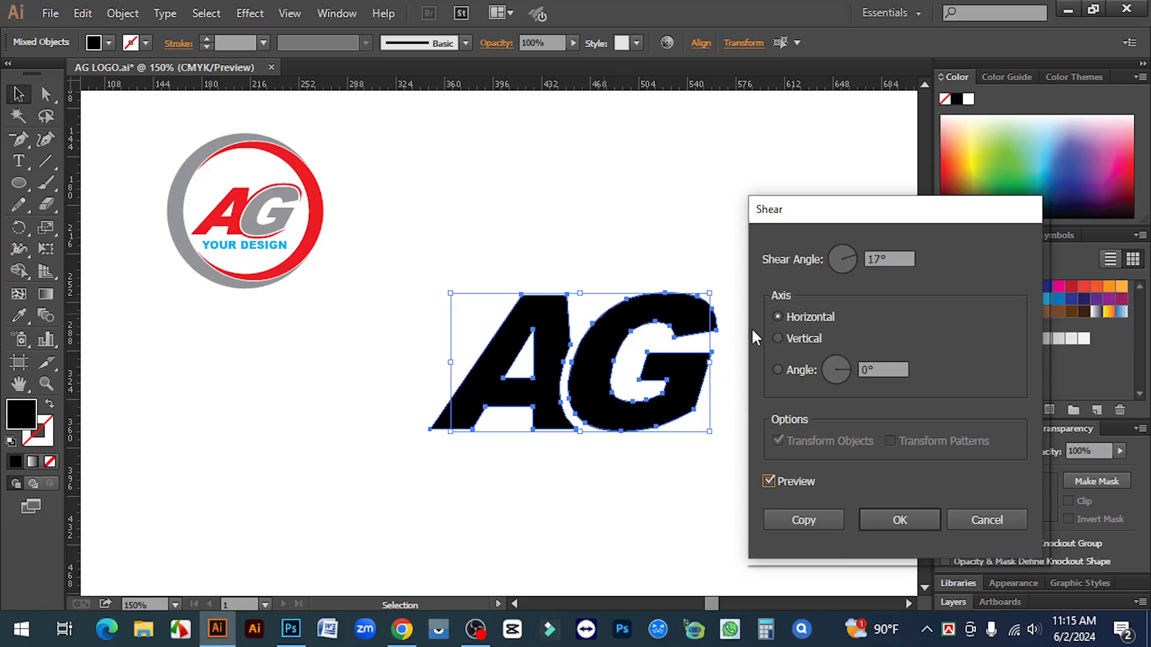
{"action": "double_click", "coordinate": [888, 259]}
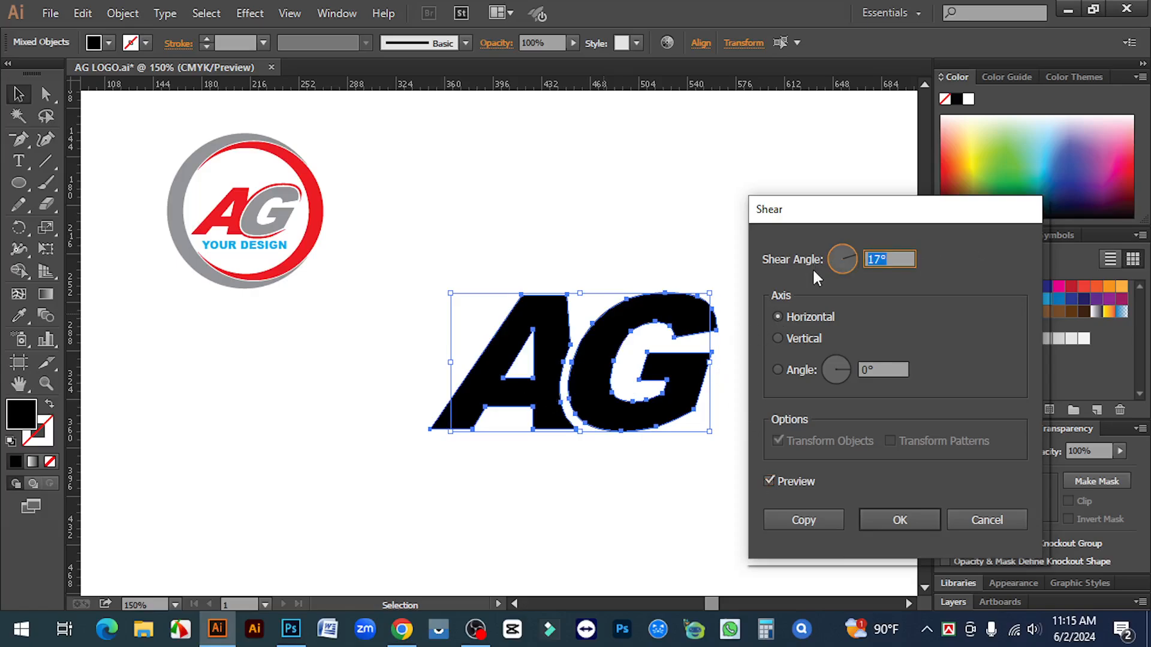
{"action": "key", "text": "Up"}
{"action": "key", "text": "Up"}
{"action": "key", "text": "Up"}
{"action": "key", "text": "Up"}
{"action": "key", "text": "Up"}
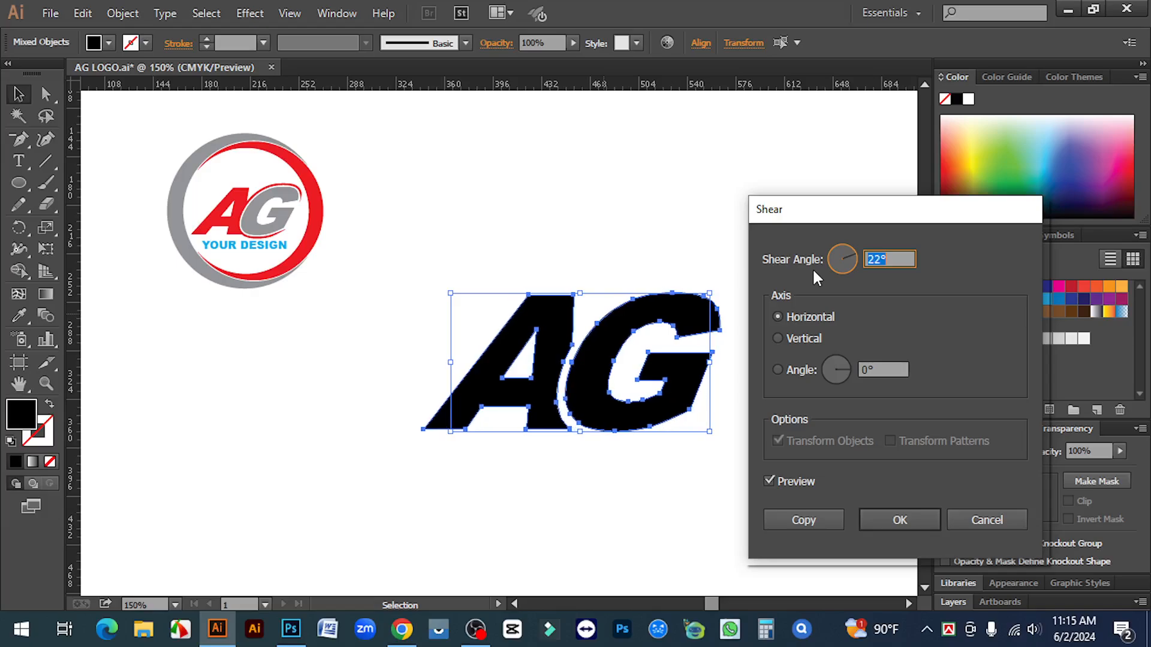
{"action": "left_click", "coordinate": [889, 513]}
{"action": "left_click", "coordinate": [682, 447]}
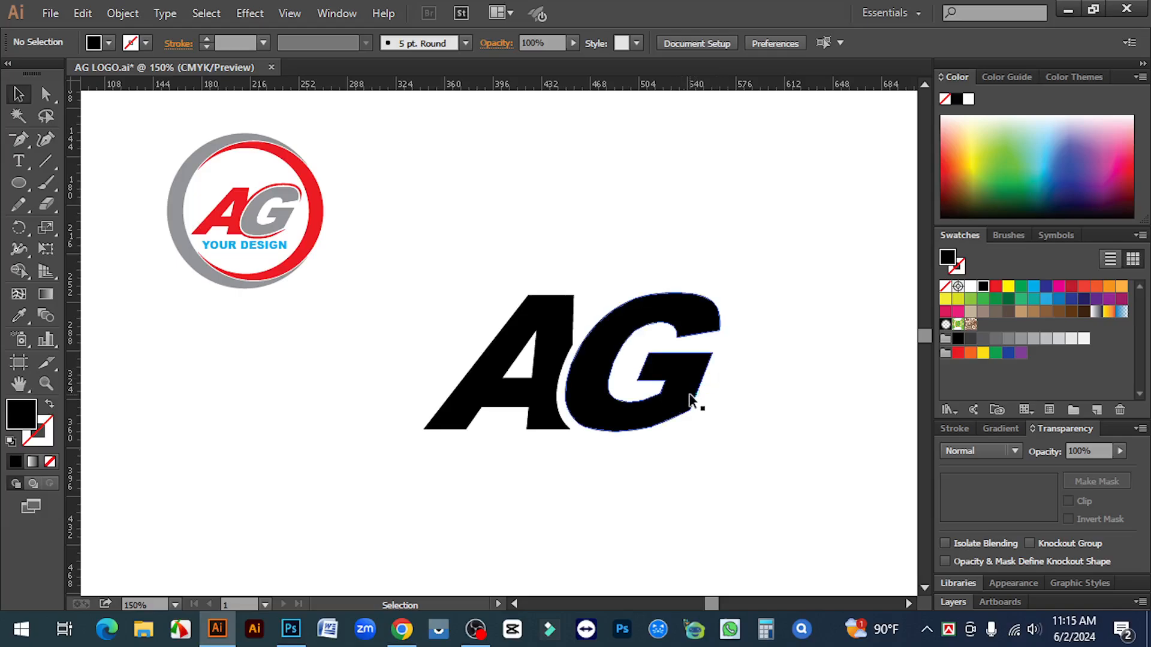
Add a 6 px Miter-joined offset outline copy around the sheared G
{"action": "left_click", "coordinate": [588, 370], "text": "ctrl"}
{"action": "left_click_drag", "start_coordinate": [519, 358], "coordinate": [719, 409]}
{"action": "left_click", "coordinate": [689, 336]}
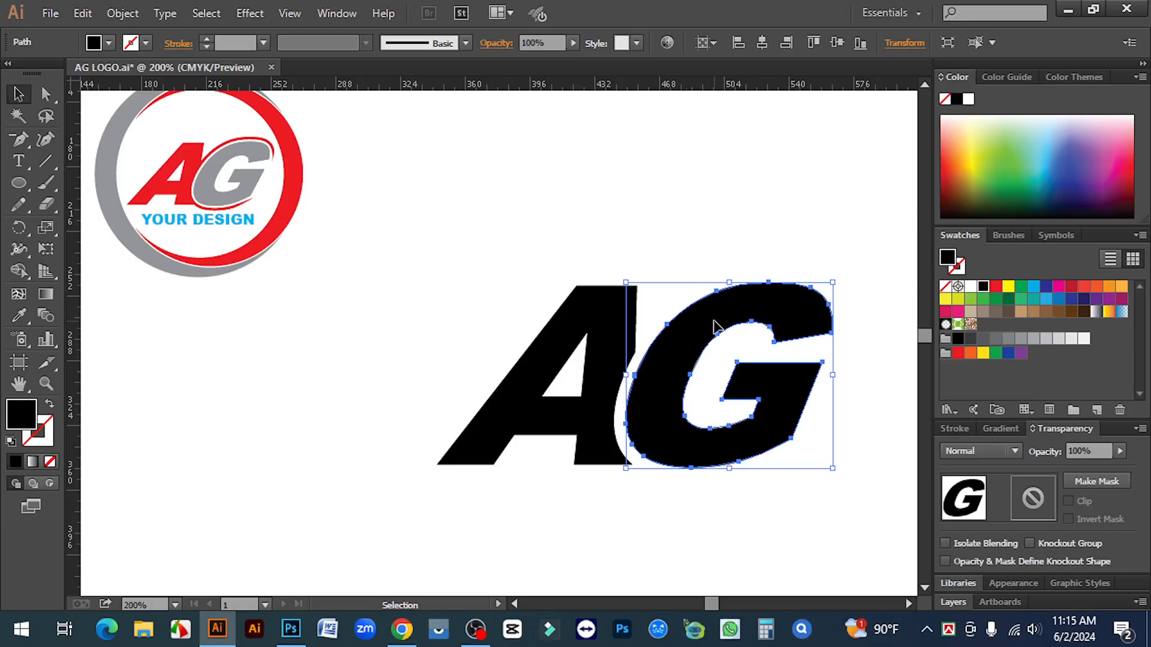
{"action": "left_click", "coordinate": [123, 14]}
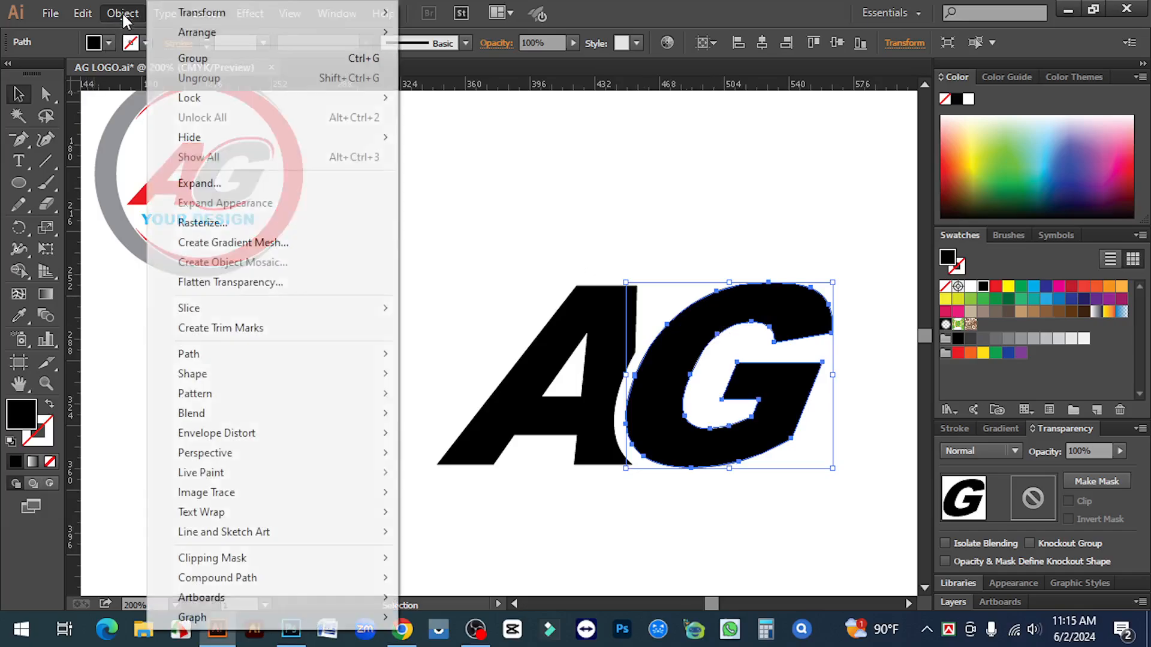
{"action": "mouse_move", "coordinate": [198, 359]}
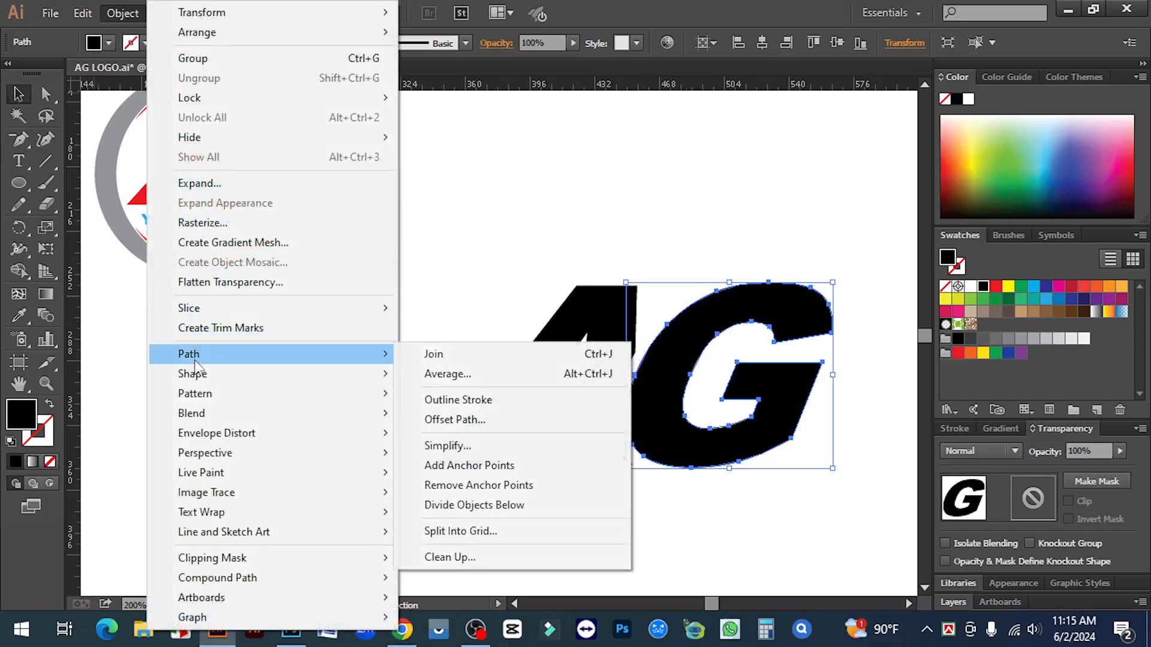
{"action": "left_click", "coordinate": [479, 422]}
{"action": "left_click", "coordinate": [773, 407]}
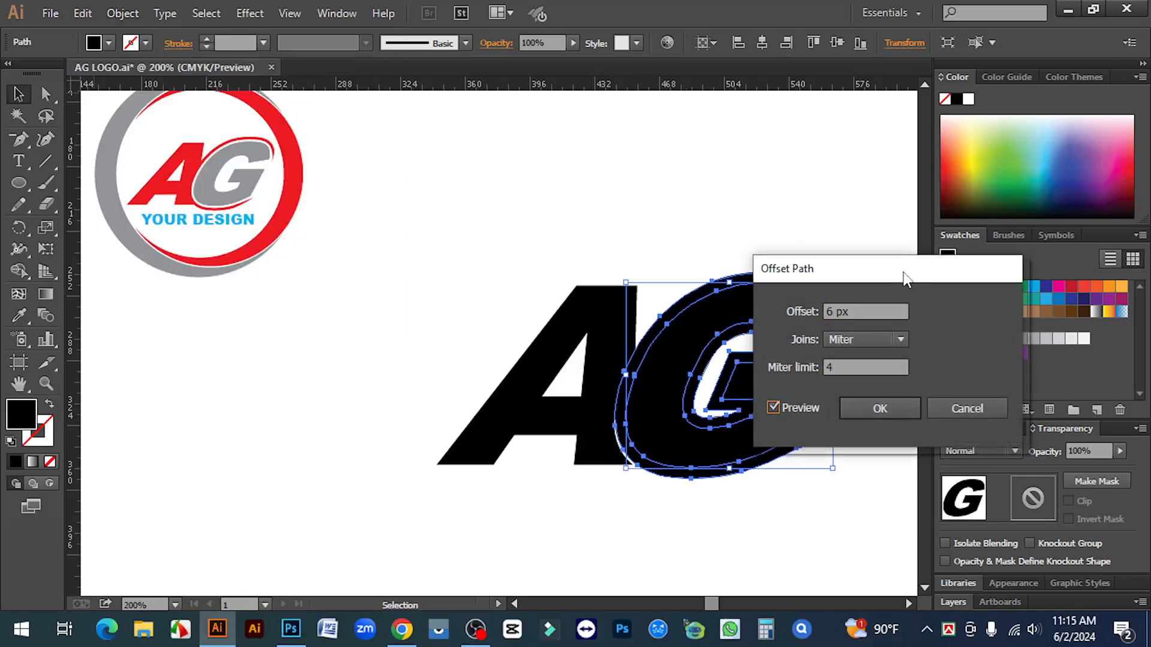
{"action": "left_click_drag", "start_coordinate": [904, 272], "coordinate": [998, 305]}
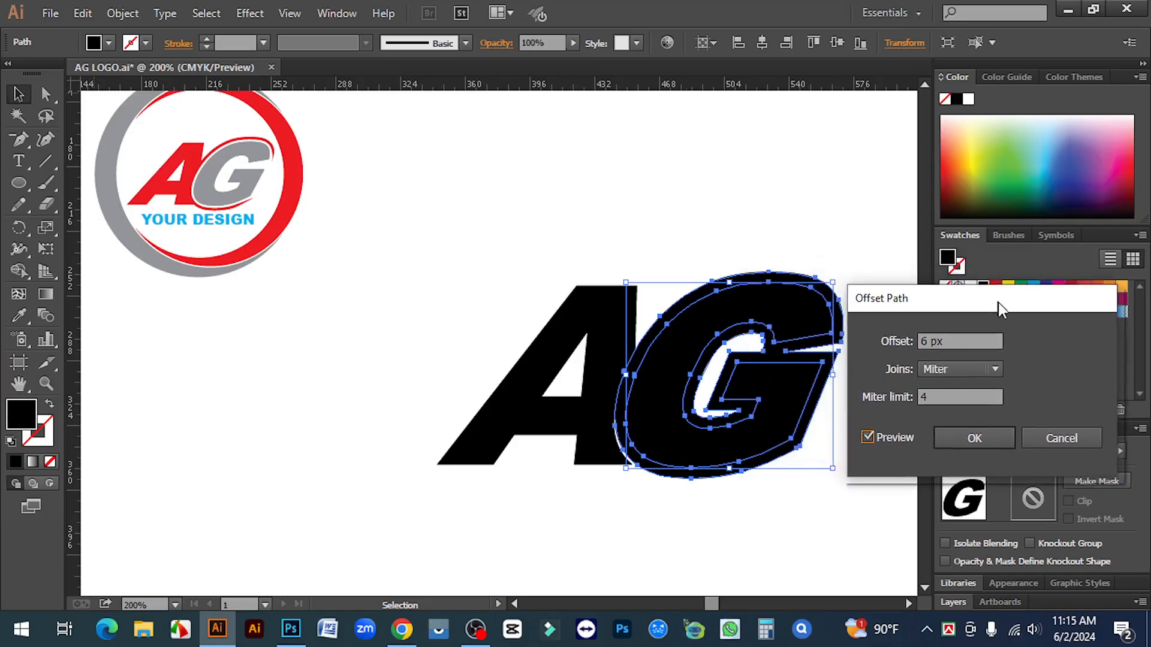
{"action": "double_click", "coordinate": [926, 342]}
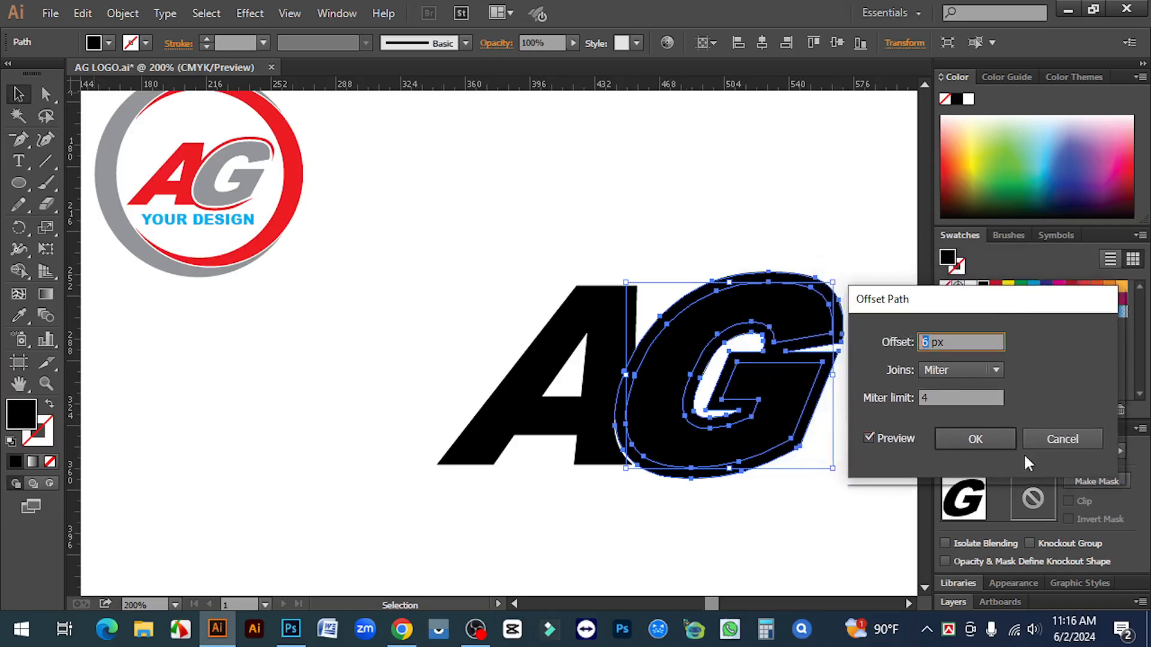
{"action": "left_click", "coordinate": [973, 440]}
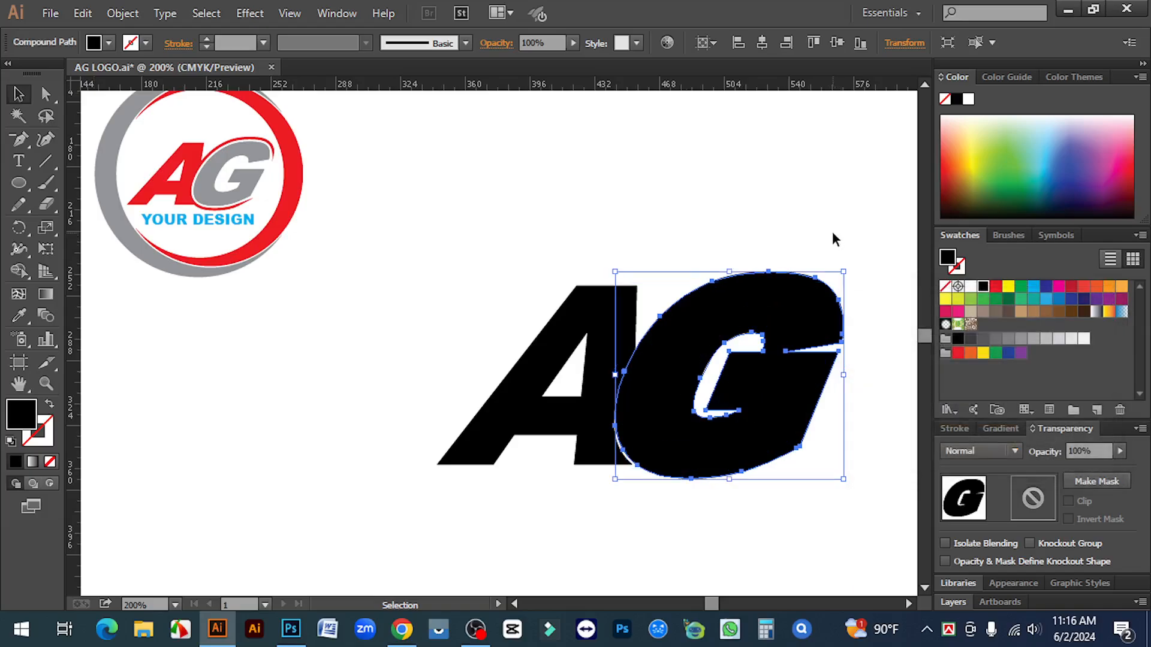
{"action": "left_click", "coordinate": [835, 240]}
Nudge the G and its offset outline about 1.25 px left, then select the whole logo
{"action": "left_click", "coordinate": [641, 383], "text": "ctrl"}
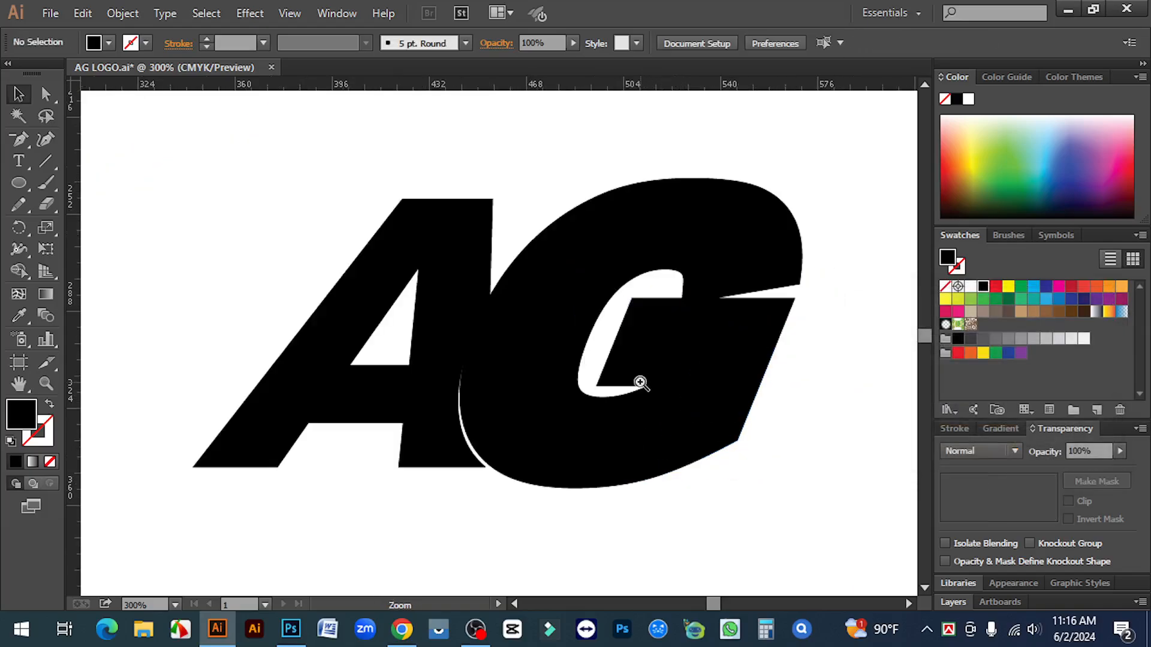
{"action": "left_click_drag", "start_coordinate": [528, 175], "coordinate": [489, 493]}
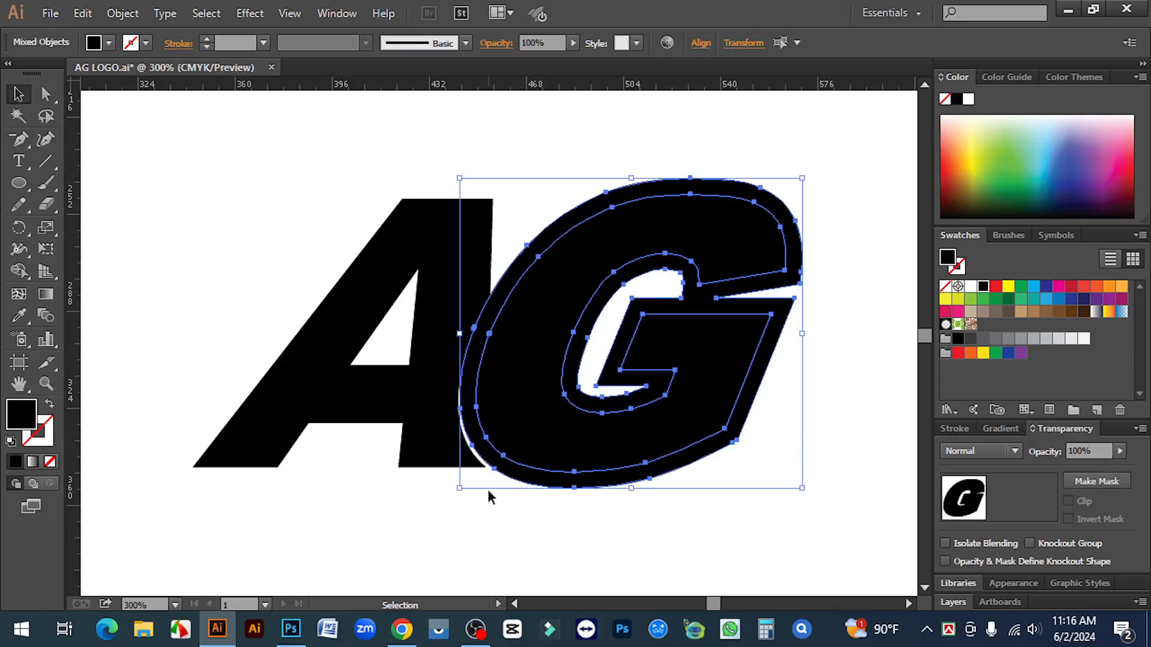
{"action": "left_click", "coordinate": [473, 448], "text": "ctrl"}
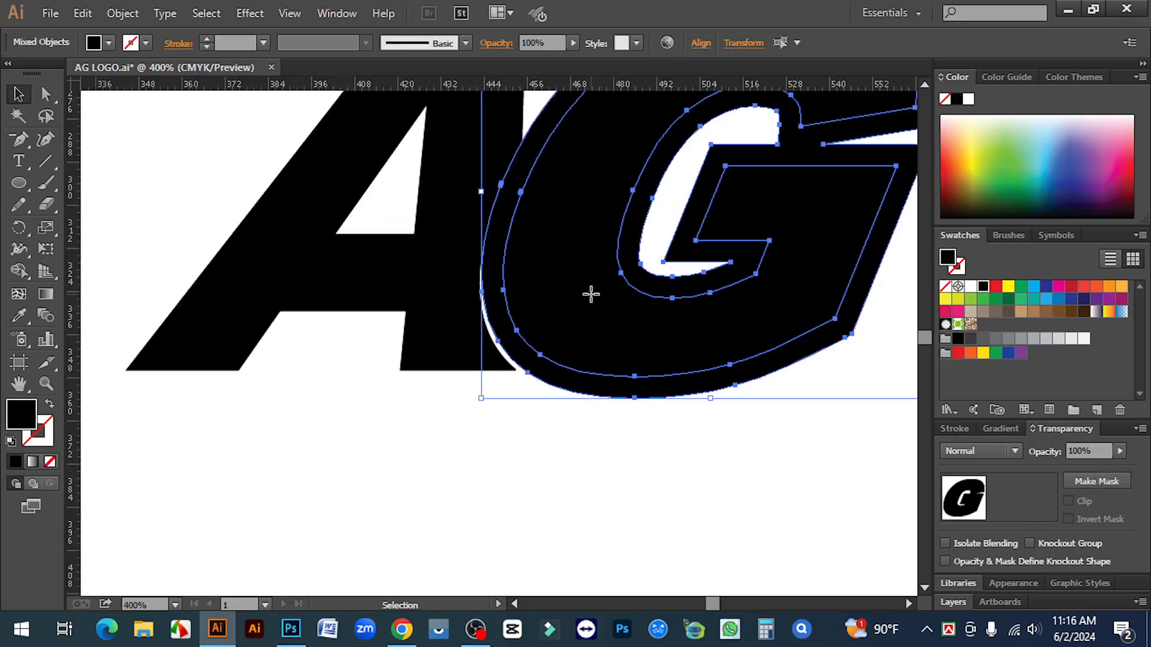
{"action": "left_click_drag", "start_coordinate": [591, 302], "coordinate": [586, 302]}
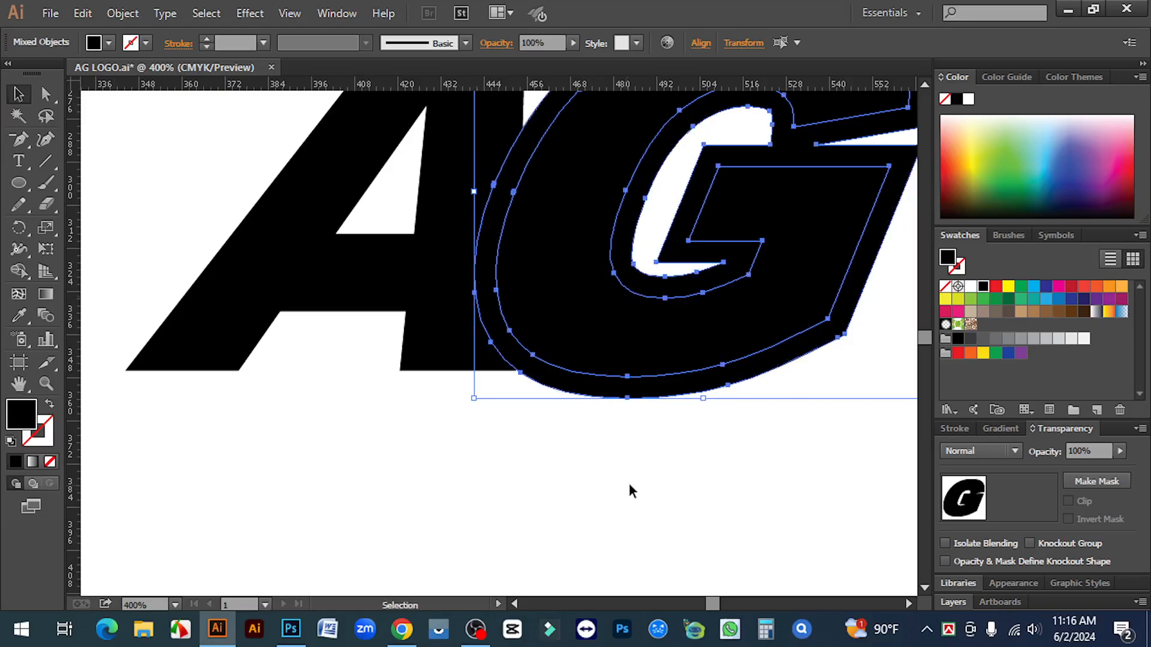
{"action": "left_click", "coordinate": [628, 478]}
{"action": "key", "text": "ctrl+minus"}
{"action": "key", "text": "ctrl+minus"}
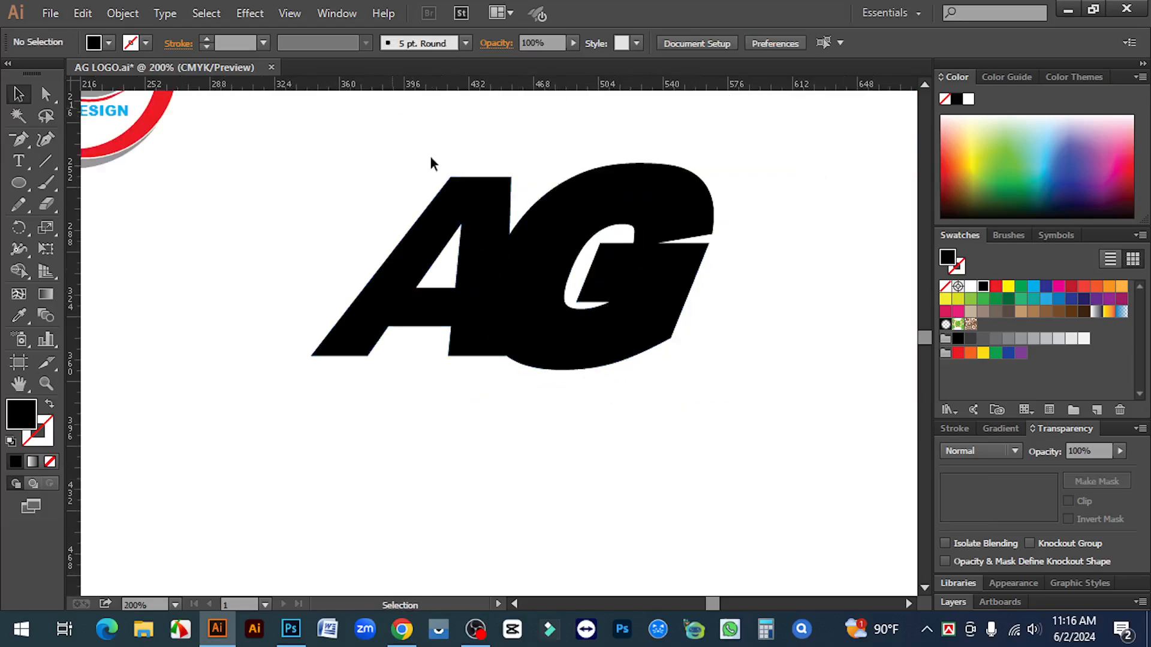
{"action": "left_click_drag", "start_coordinate": [429, 160], "coordinate": [754, 459]}
{"action": "key", "text": "ctrl+space"}
{"action": "left_click", "coordinate": [570, 256]}
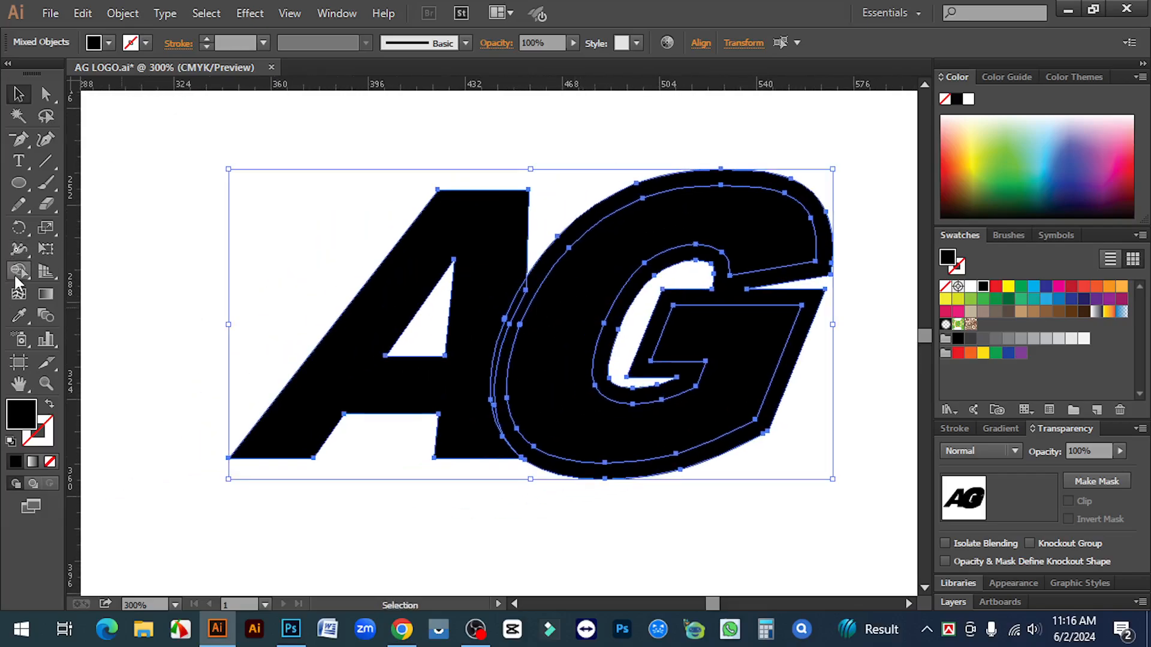
Using Shape Builder with red, merge the A and the G's outer band into one red shape
{"action": "left_click", "coordinate": [19, 273]}
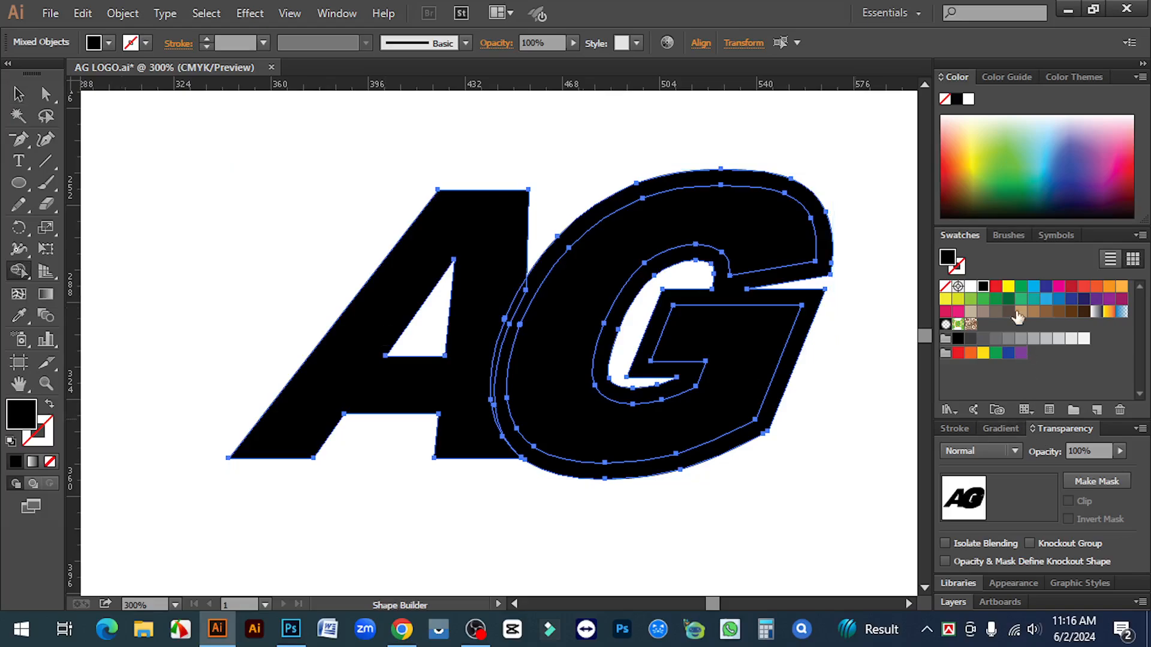
{"action": "left_click", "coordinate": [995, 286]}
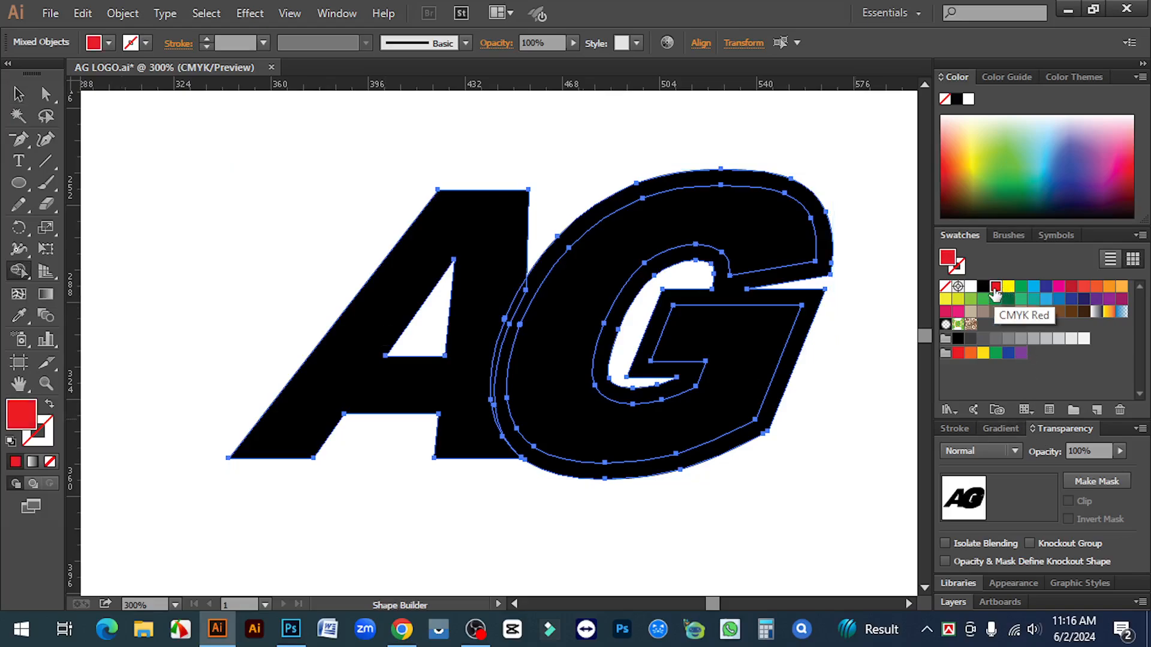
{"action": "left_click", "coordinate": [482, 243]}
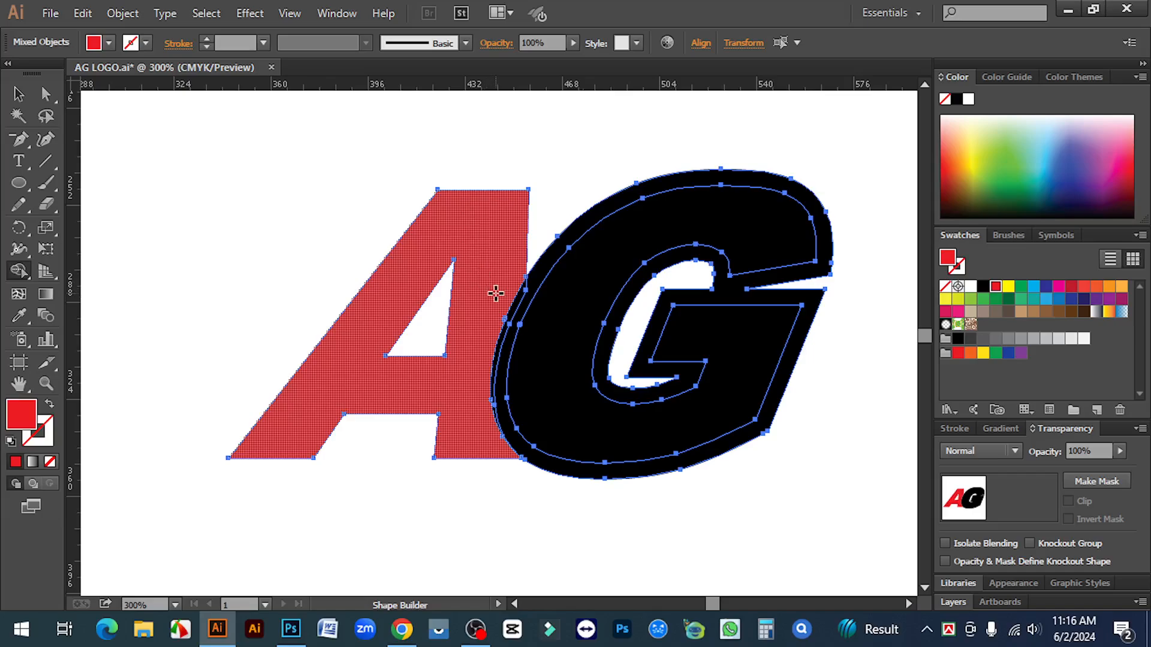
{"action": "left_click_drag", "start_coordinate": [496, 293], "coordinate": [525, 293]}
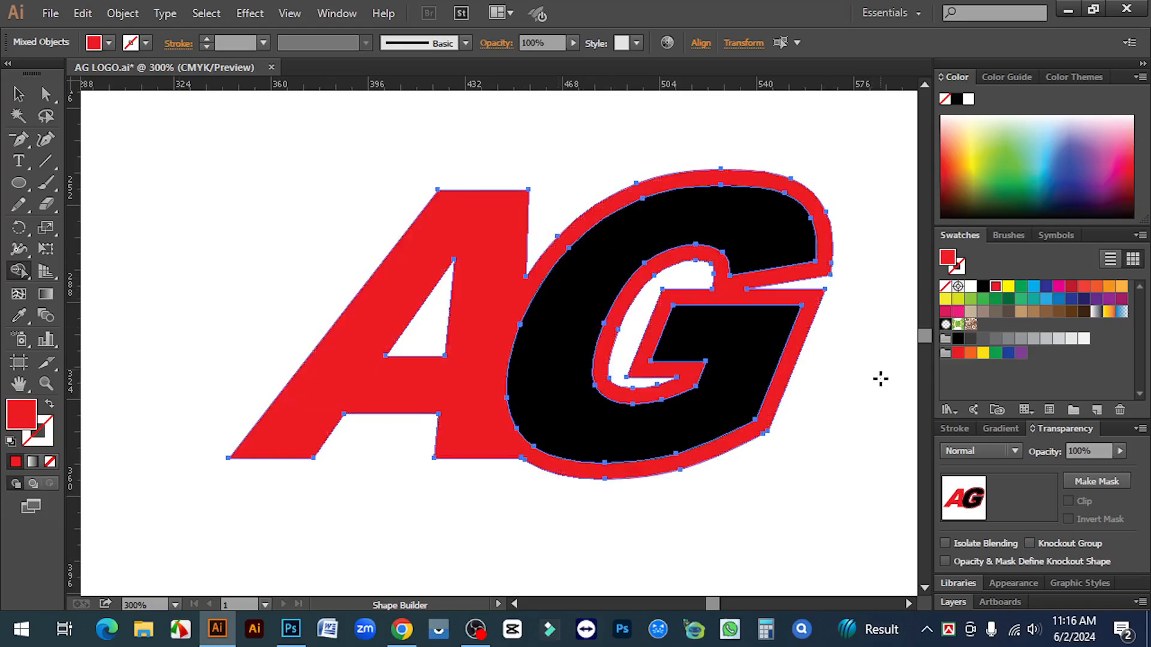
Select the black G and the red shape in turn to confirm they are separate
{"action": "left_click", "coordinate": [19, 94]}
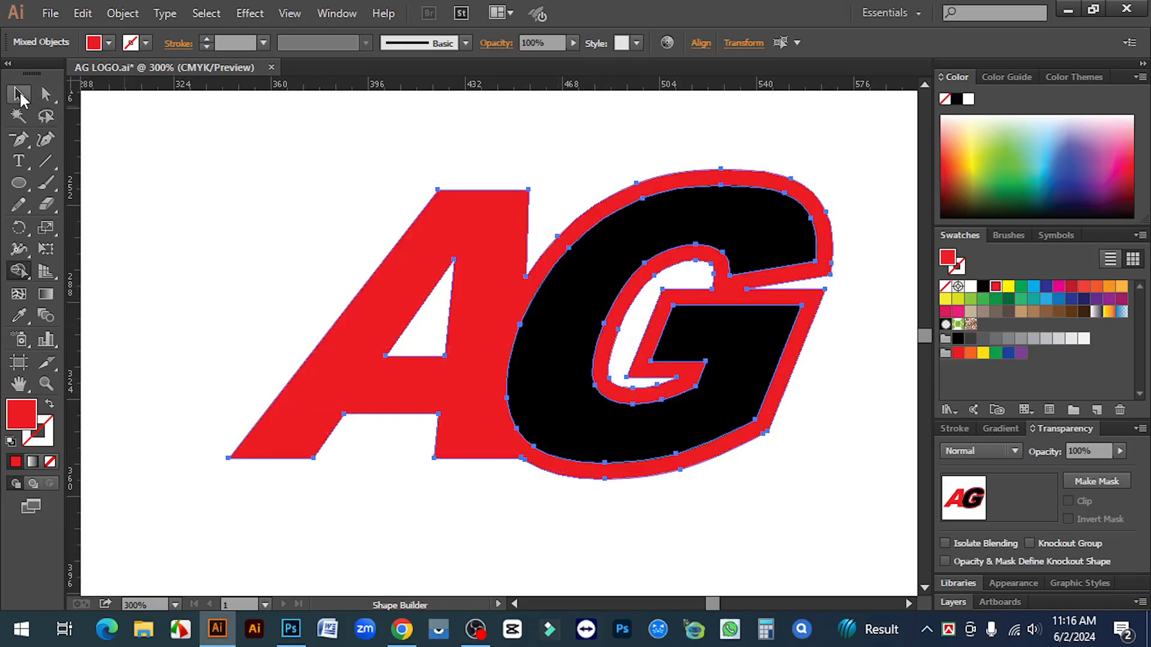
{"action": "left_click", "coordinate": [663, 122]}
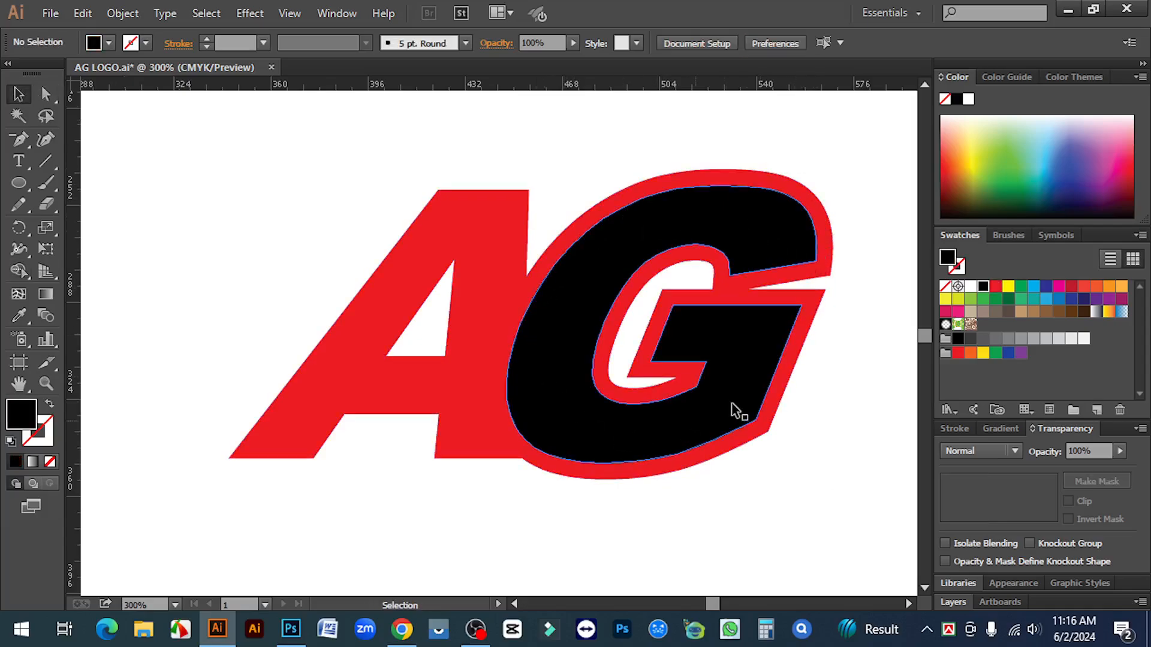
{"action": "left_click", "coordinate": [779, 246]}
{"action": "left_click", "coordinate": [841, 275]}
{"action": "left_click", "coordinate": [827, 257]}
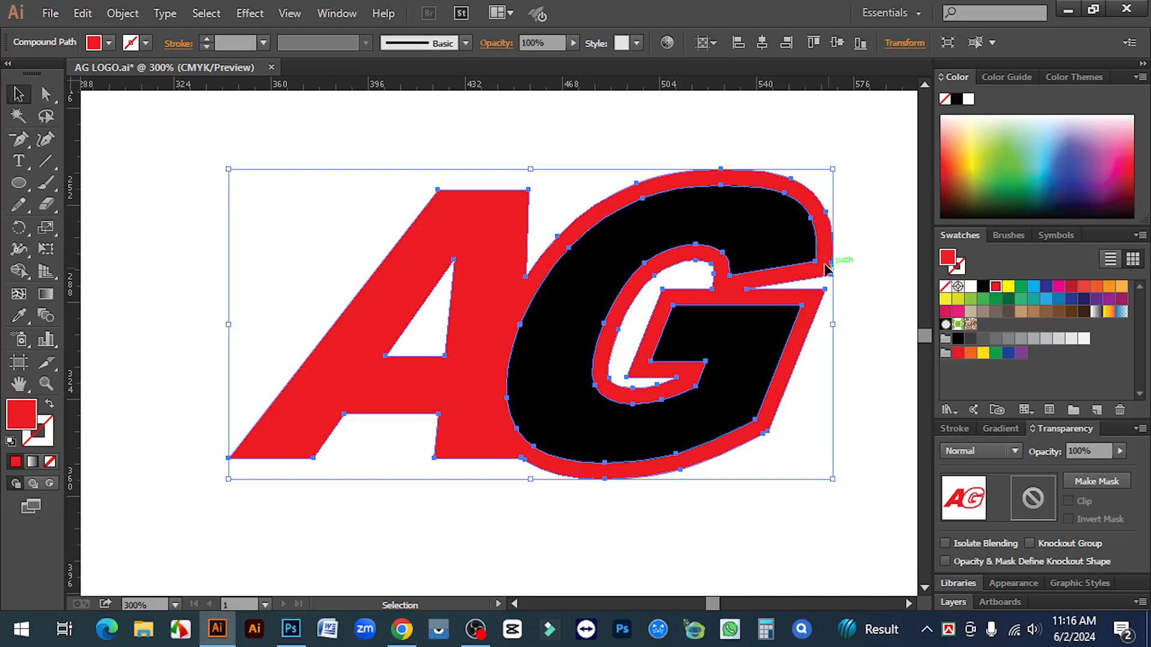
{"action": "left_click", "coordinate": [861, 273]}
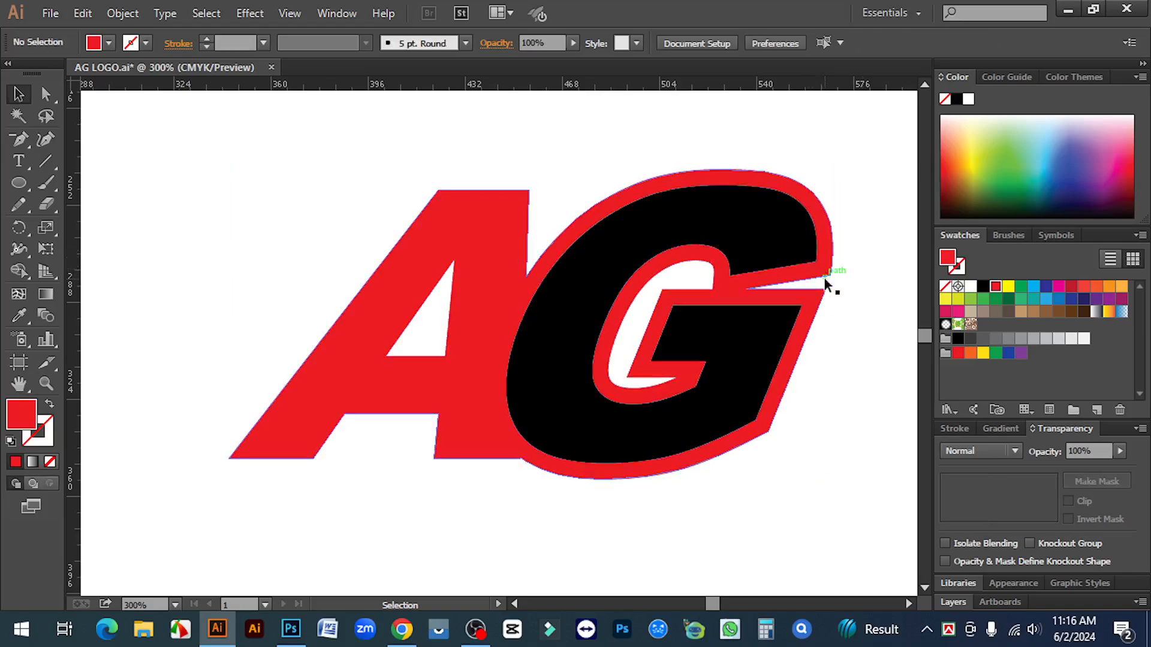
Draw a horizontal line across the G and a short line at its notch
{"action": "left_click", "coordinate": [42, 159]}
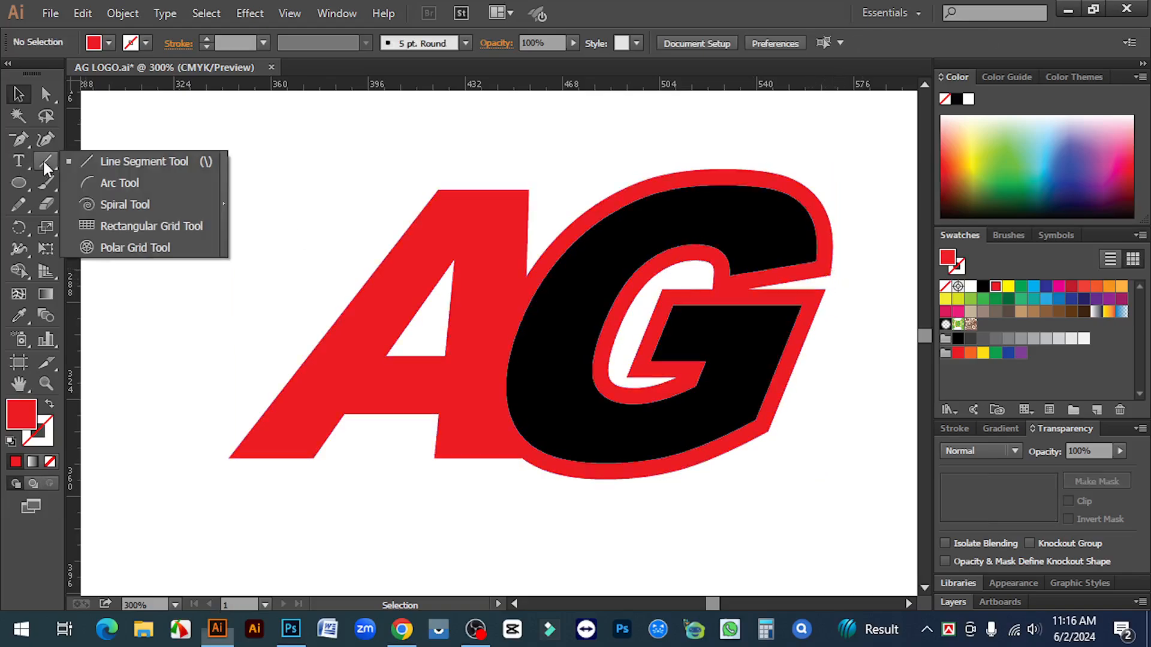
{"action": "left_click", "coordinate": [132, 161]}
{"action": "left_click_drag", "start_coordinate": [609, 262], "coordinate": [831, 275]}
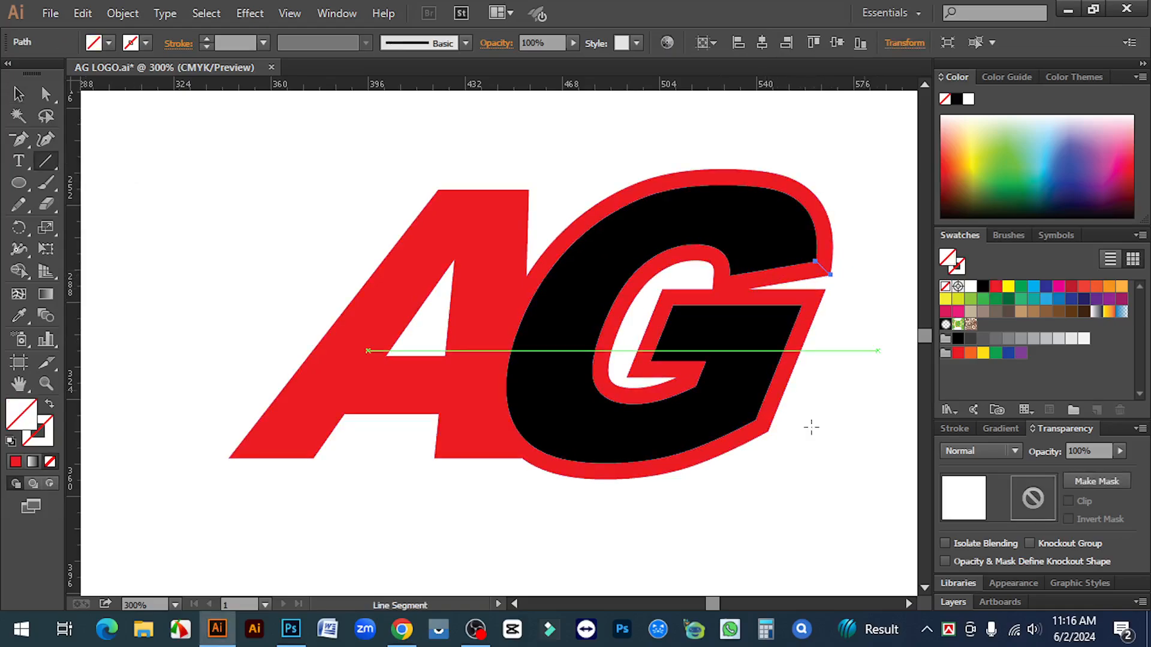
{"action": "left_click_drag", "start_coordinate": [755, 420], "coordinate": [768, 431]}
Delete the red band inside the G with Shape Builder, keeping the red outer sweep
{"action": "left_click", "coordinate": [19, 95]}
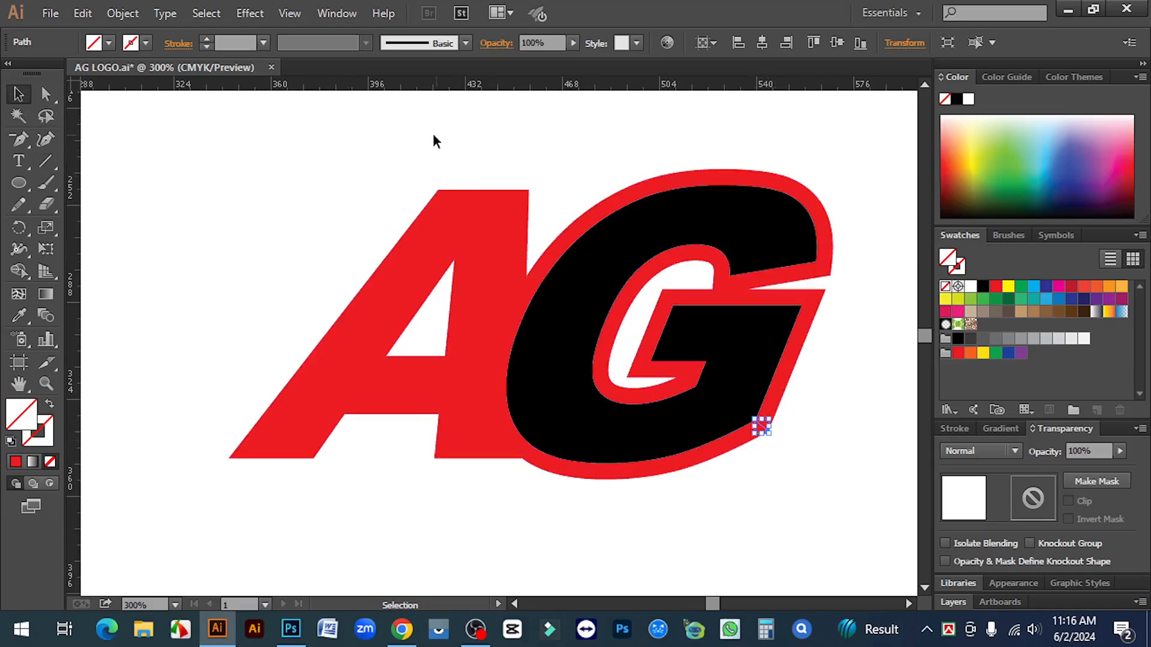
{"action": "left_click_drag", "start_coordinate": [433, 133], "coordinate": [843, 491]}
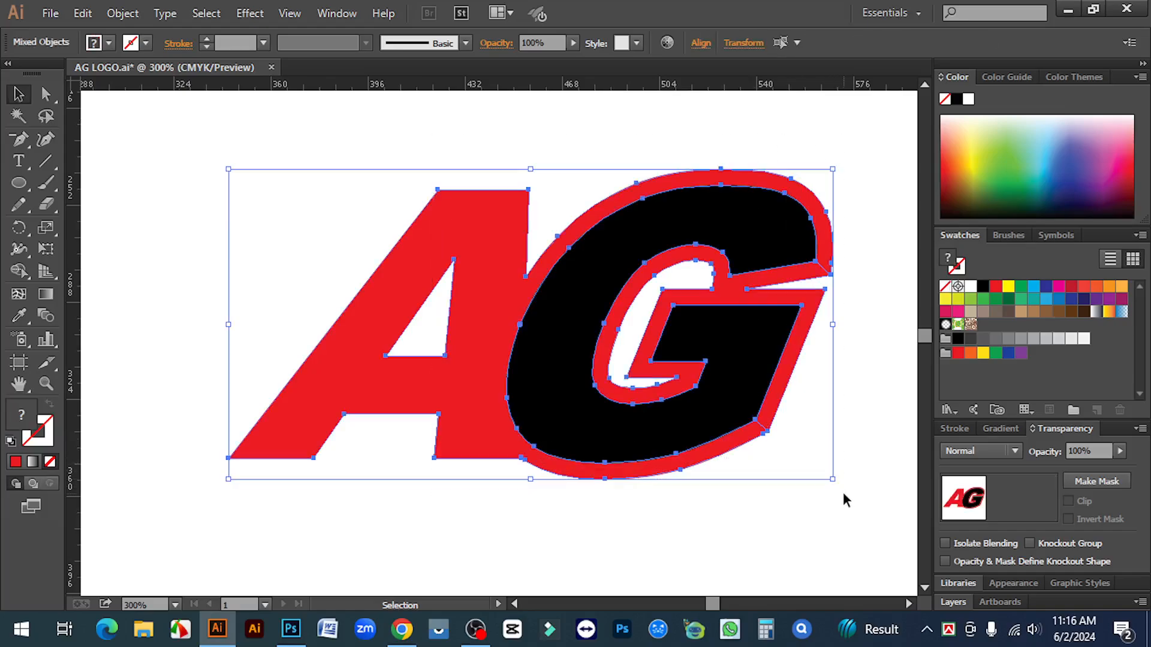
{"action": "left_click", "coordinate": [20, 272]}
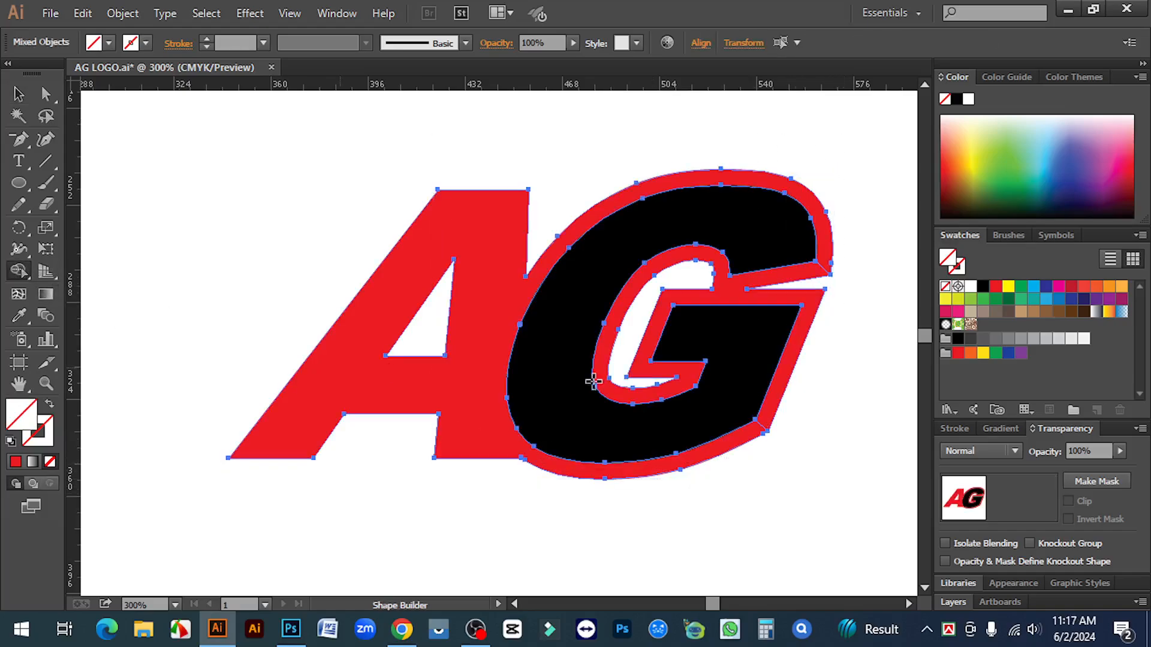
{"action": "left_click", "coordinate": [798, 274], "text": "alt"}
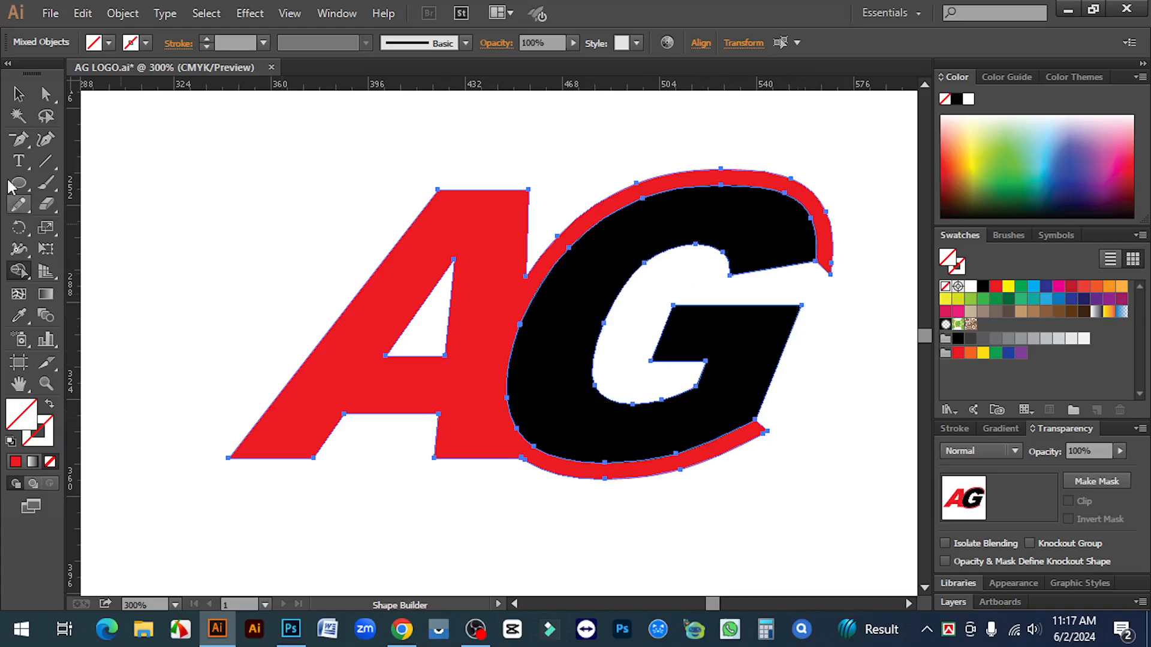
{"action": "left_click", "coordinate": [18, 94]}
{"action": "left_click", "coordinate": [173, 239]}
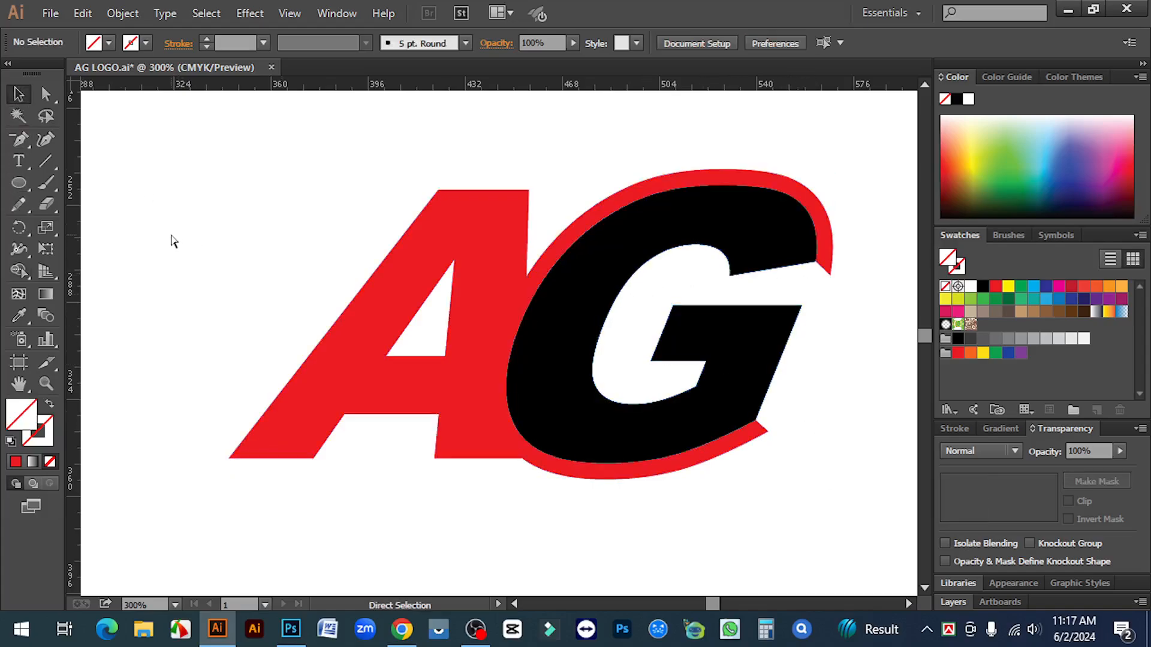
{"action": "key", "text": "ctrl+minus"}
{"action": "key", "text": "ctrl+minus"}
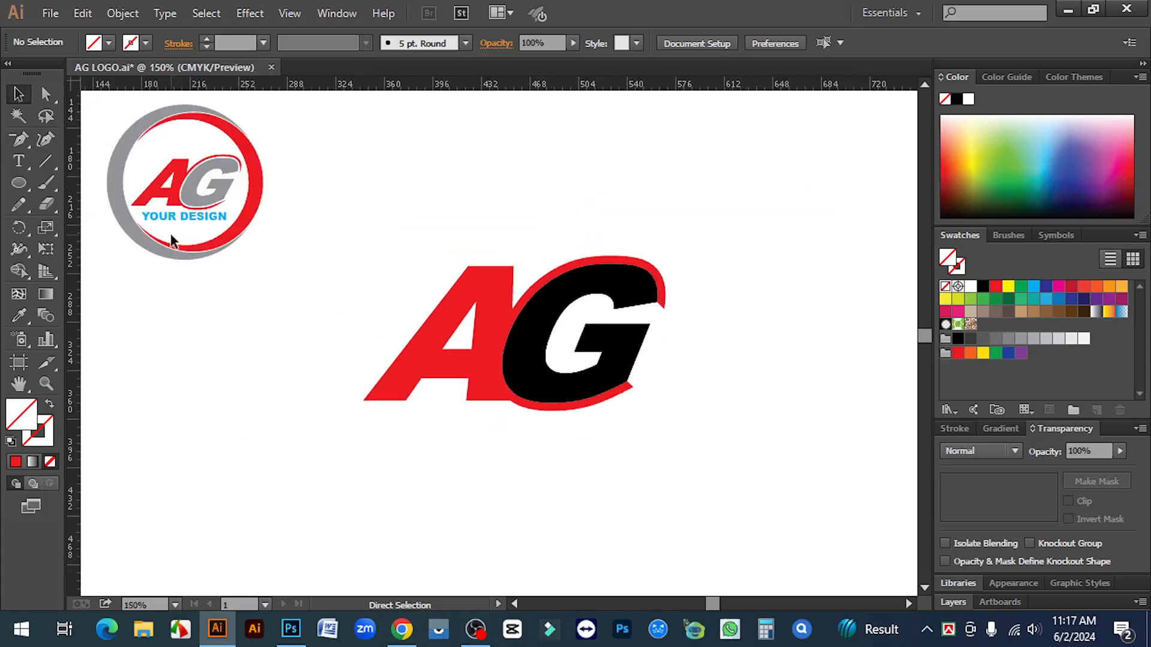
{"action": "key", "text": "ctrl+space"}
{"action": "left_click", "coordinate": [208, 179]}
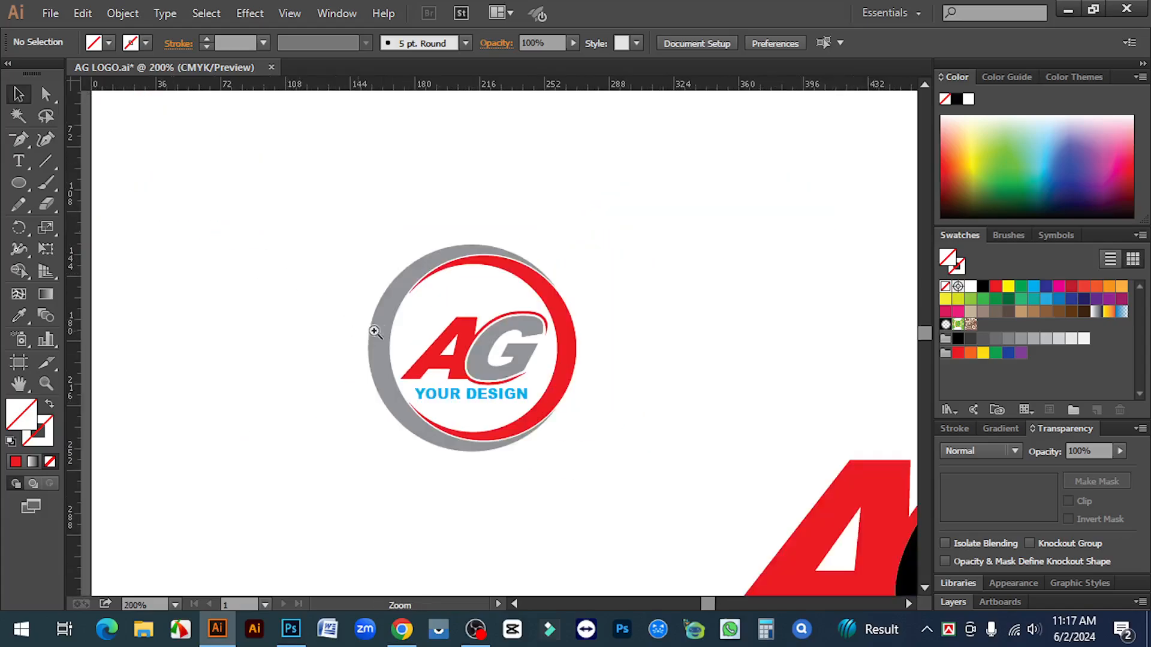
{"action": "left_click", "coordinate": [513, 342]}
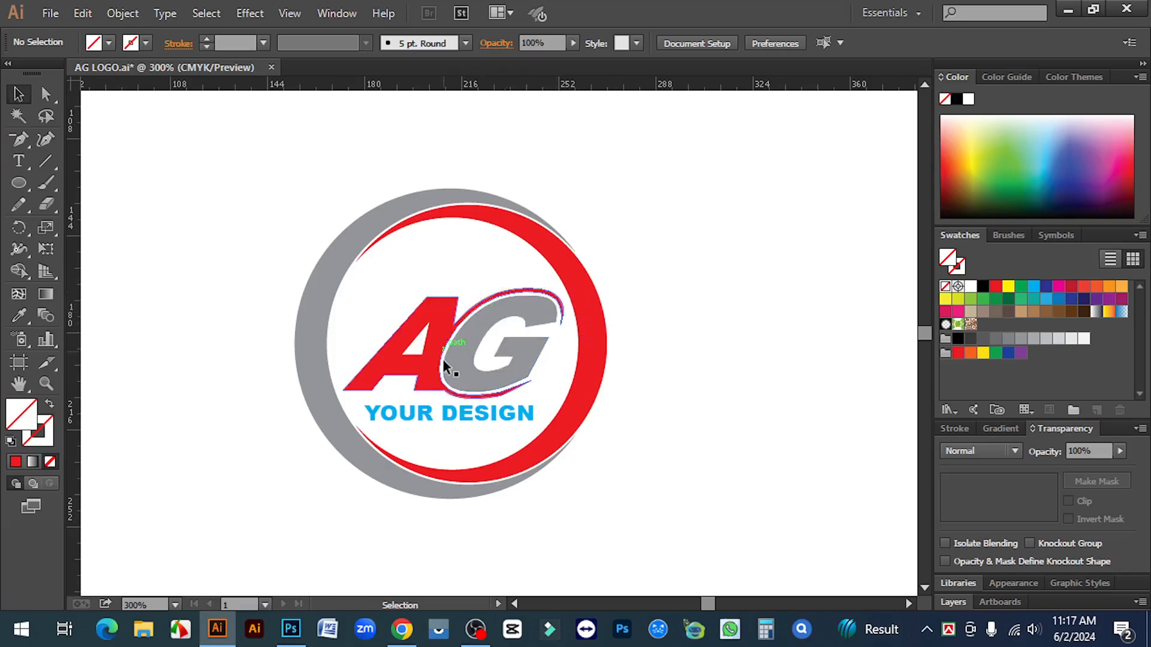
{"action": "key", "text": "ctrl+minus"}
{"action": "key", "text": "ctrl+minus"}
{"action": "key", "text": "ctrl+minus"}
{"action": "key", "text": "space"}
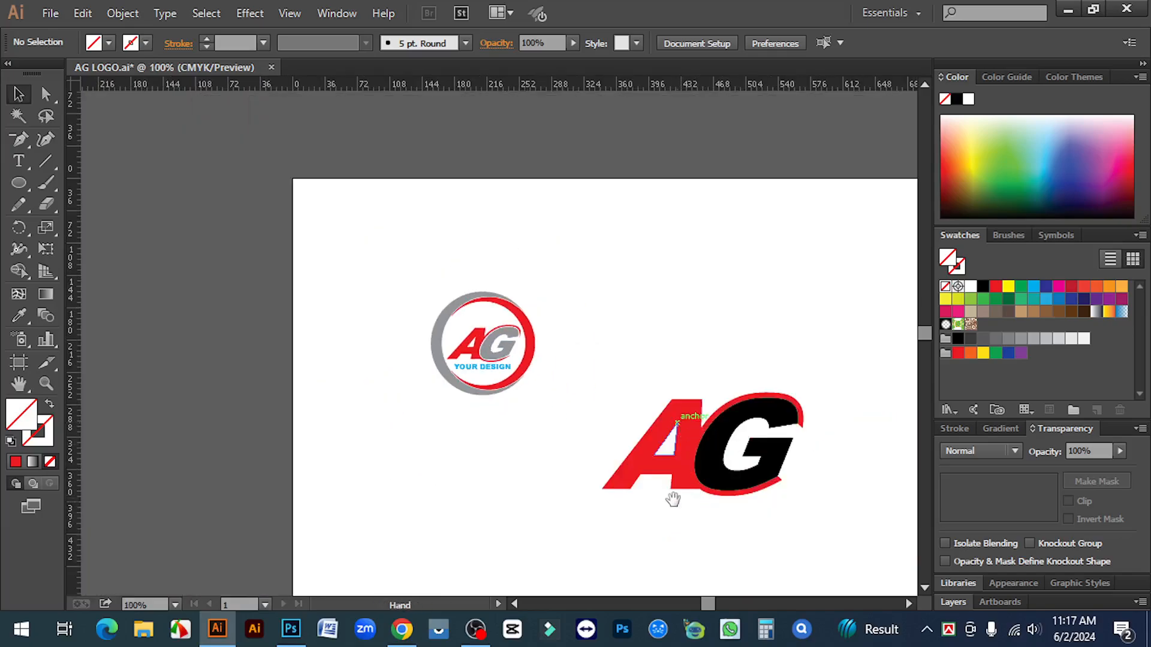
{"action": "left_click_drag", "start_coordinate": [673, 499], "coordinate": [561, 419]}
{"action": "left_click", "coordinate": [621, 372], "text": "ctrl"}
{"action": "left_click", "coordinate": [504, 318], "text": "ctrl"}
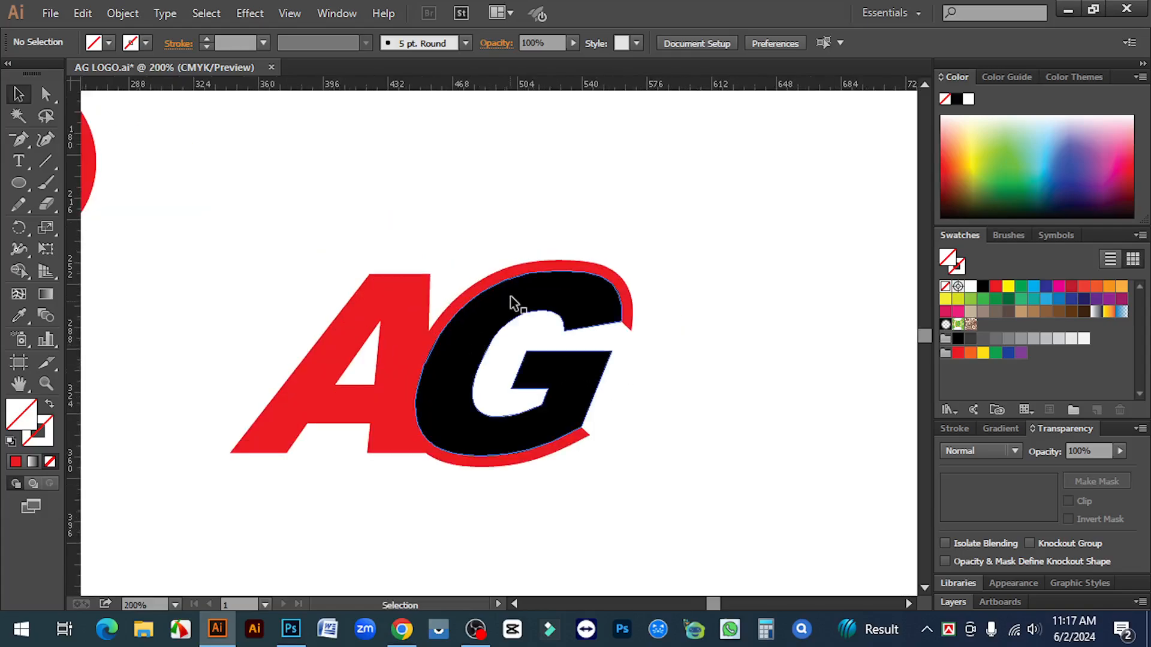
{"action": "left_click", "coordinate": [516, 304]}
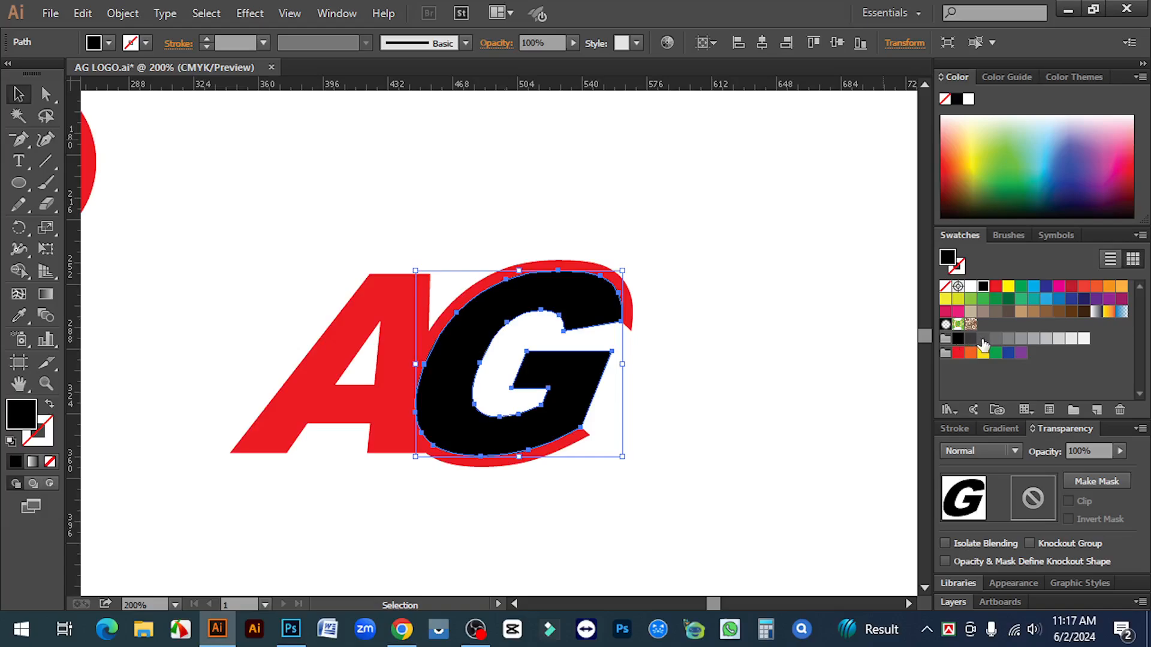
Fill the G grey, add a 3 px offset copy around it, and select both letters
{"action": "left_click", "coordinate": [1021, 339]}
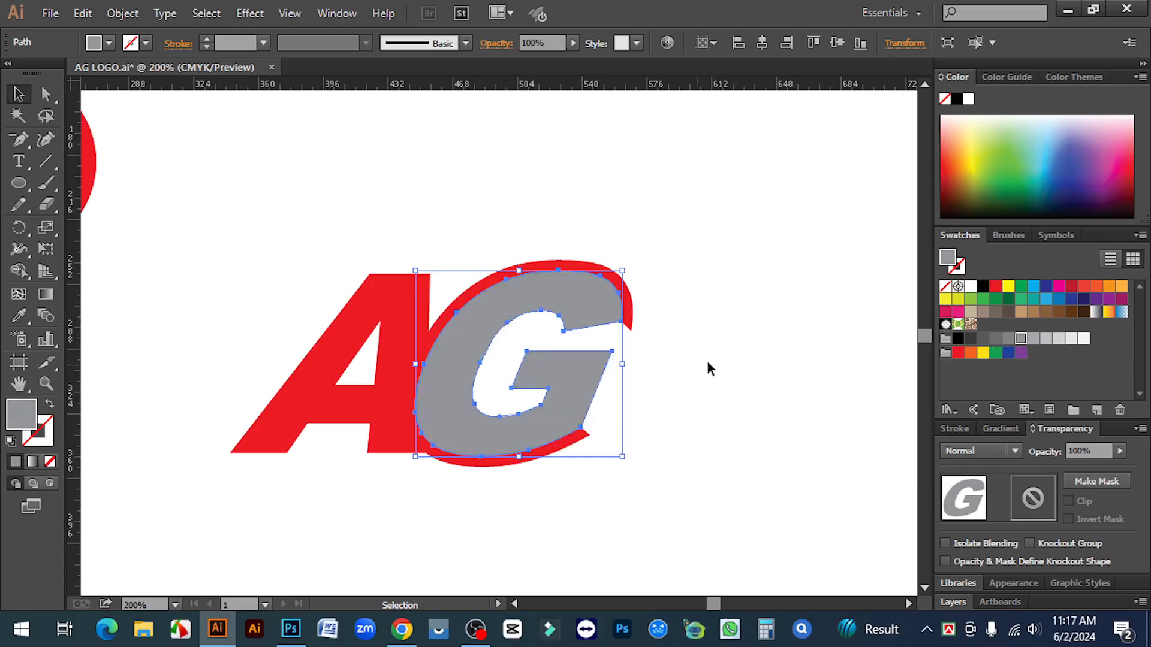
{"action": "left_click", "coordinate": [119, 13]}
{"action": "mouse_move", "coordinate": [201, 359]}
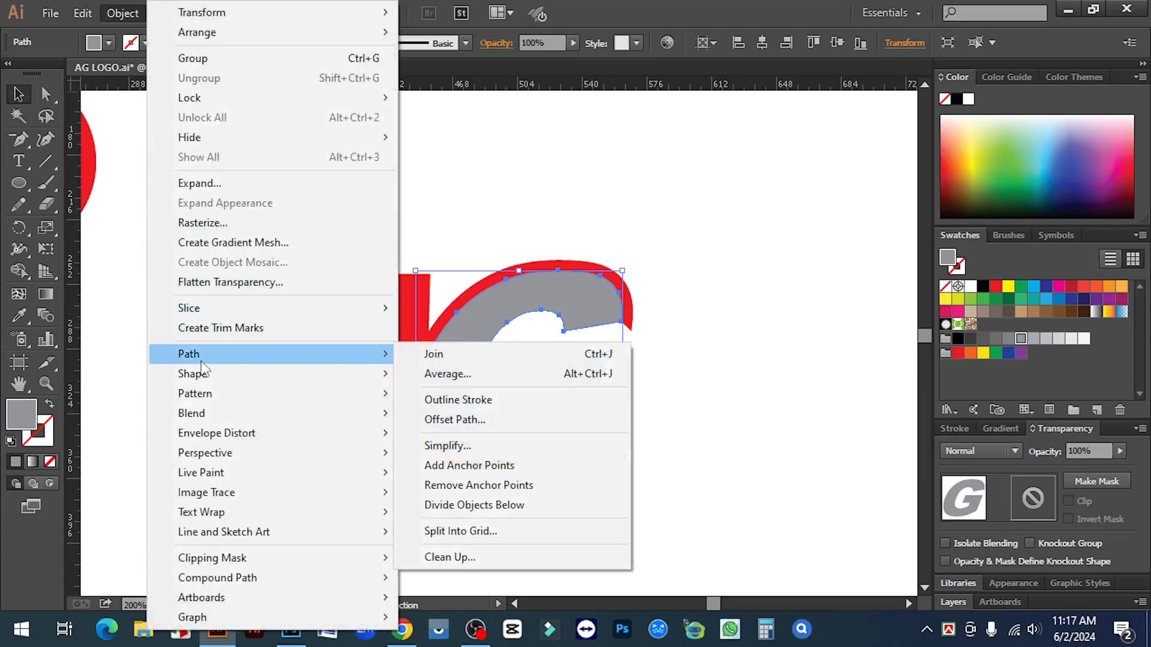
{"action": "left_click", "coordinate": [492, 421]}
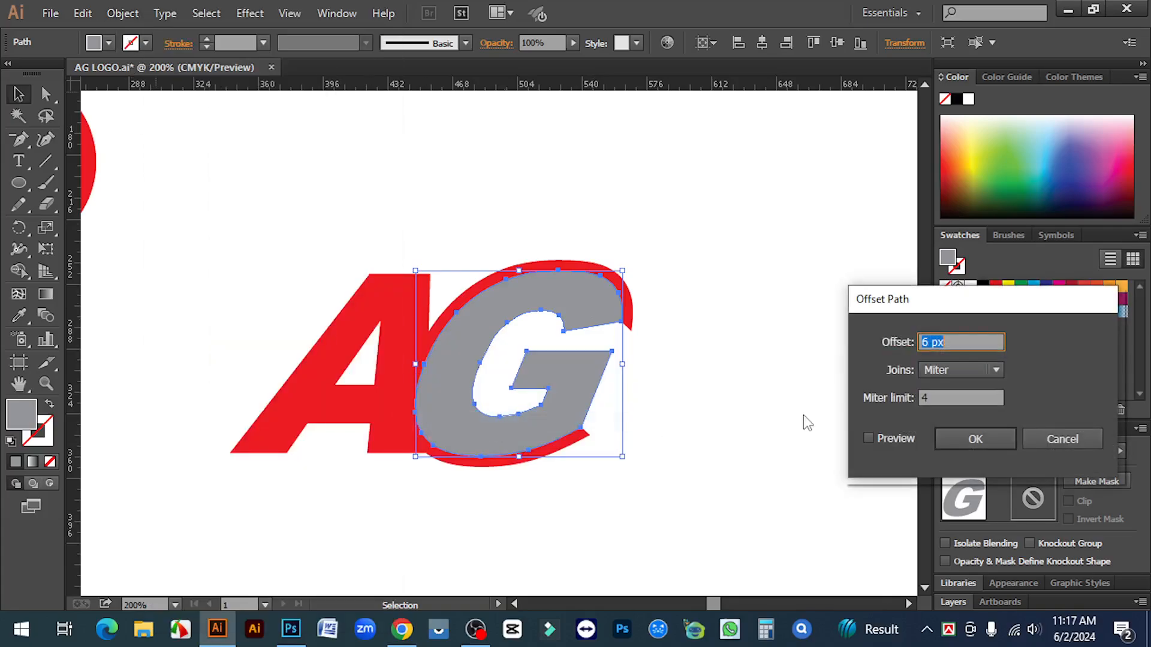
{"action": "left_click", "coordinate": [869, 438]}
{"action": "left_click_drag", "start_coordinate": [928, 342], "coordinate": [893, 343]}
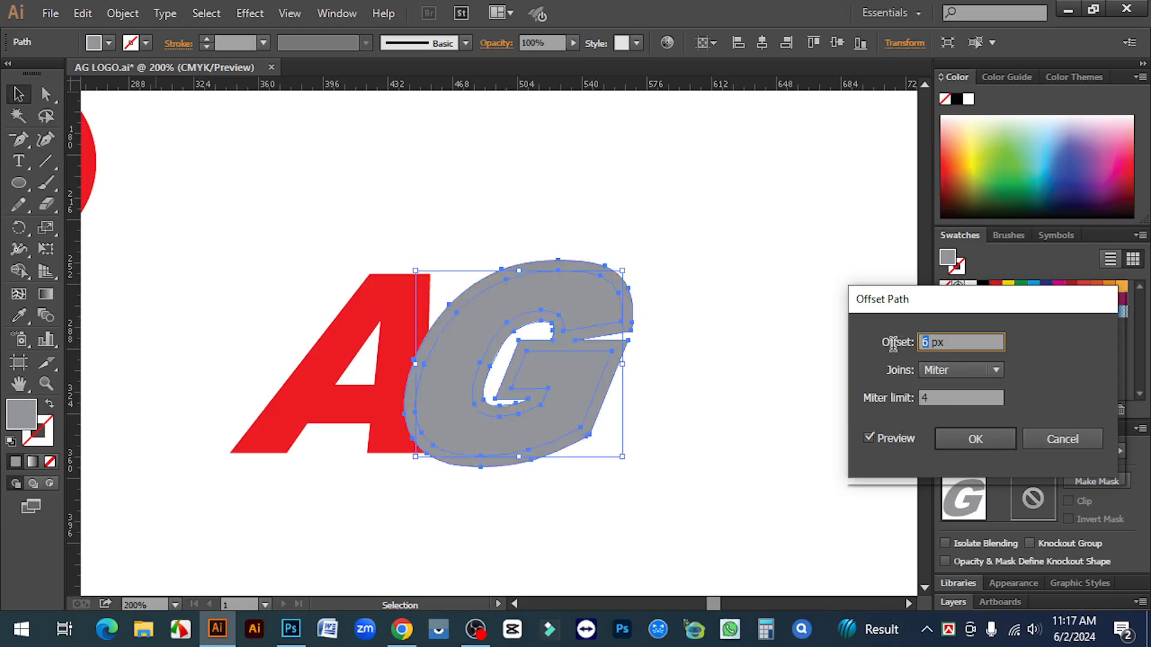
{"action": "type", "text": "3"}
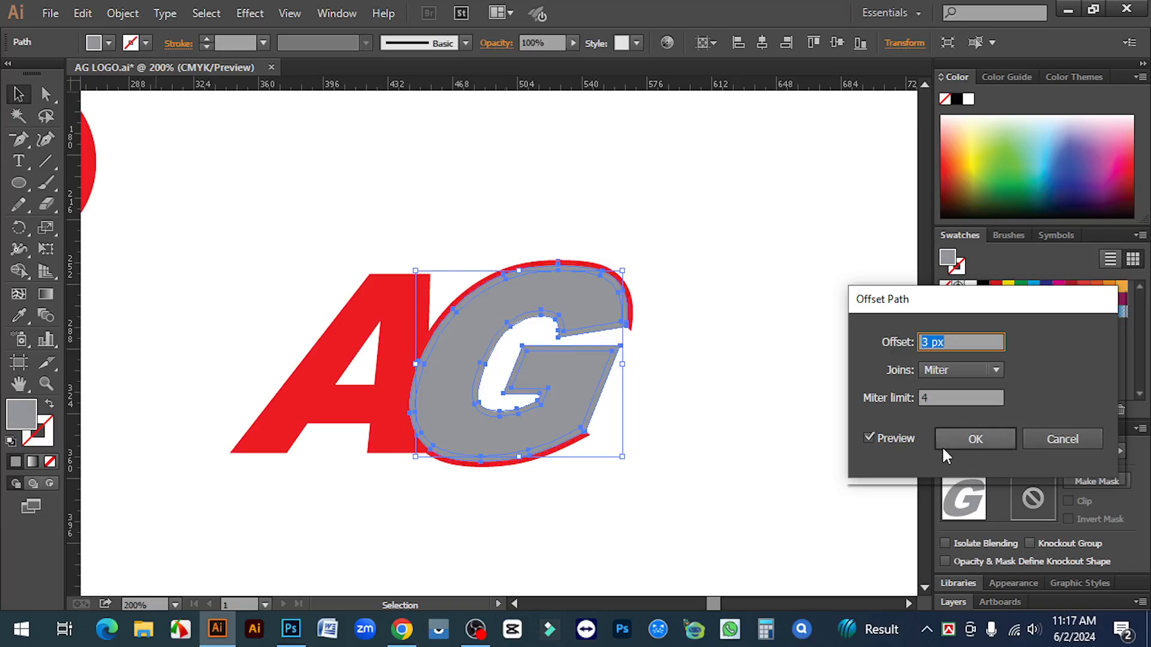
{"action": "left_click", "coordinate": [962, 432]}
{"action": "left_click_drag", "start_coordinate": [739, 505], "coordinate": [337, 249]}
{"action": "scroll", "coordinate": [483, 390], "scroll_direction": "up", "scroll_amount": 2}
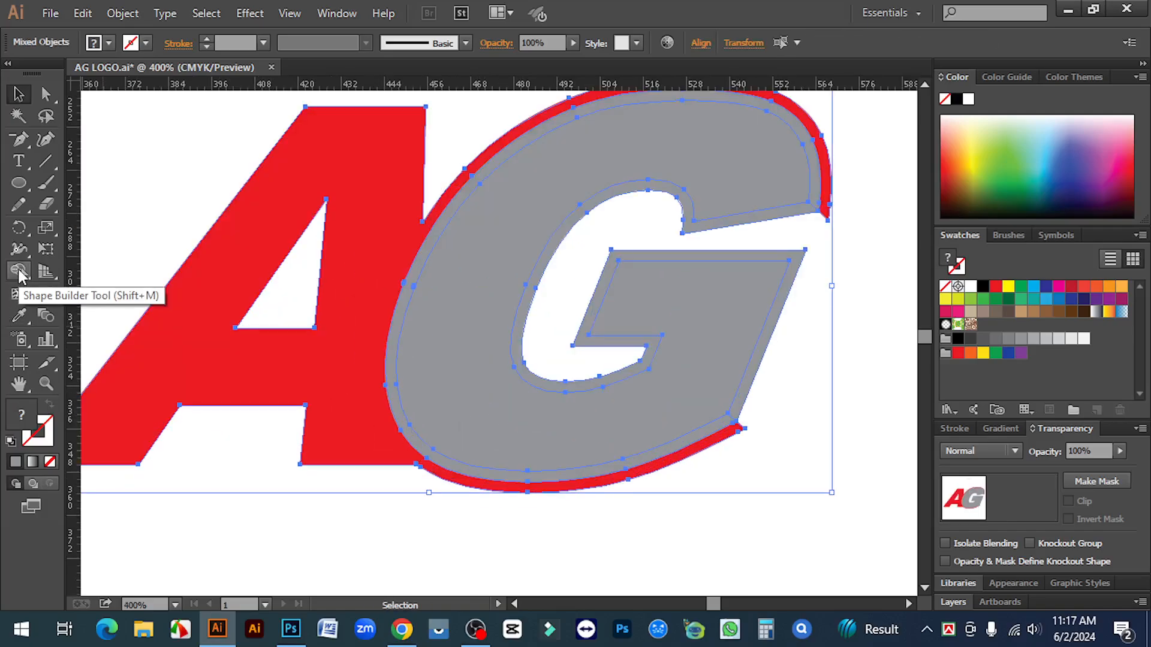
With Shape Builder, delete the G's grey offset ring and the strip inside it
{"action": "left_click", "coordinate": [19, 272]}
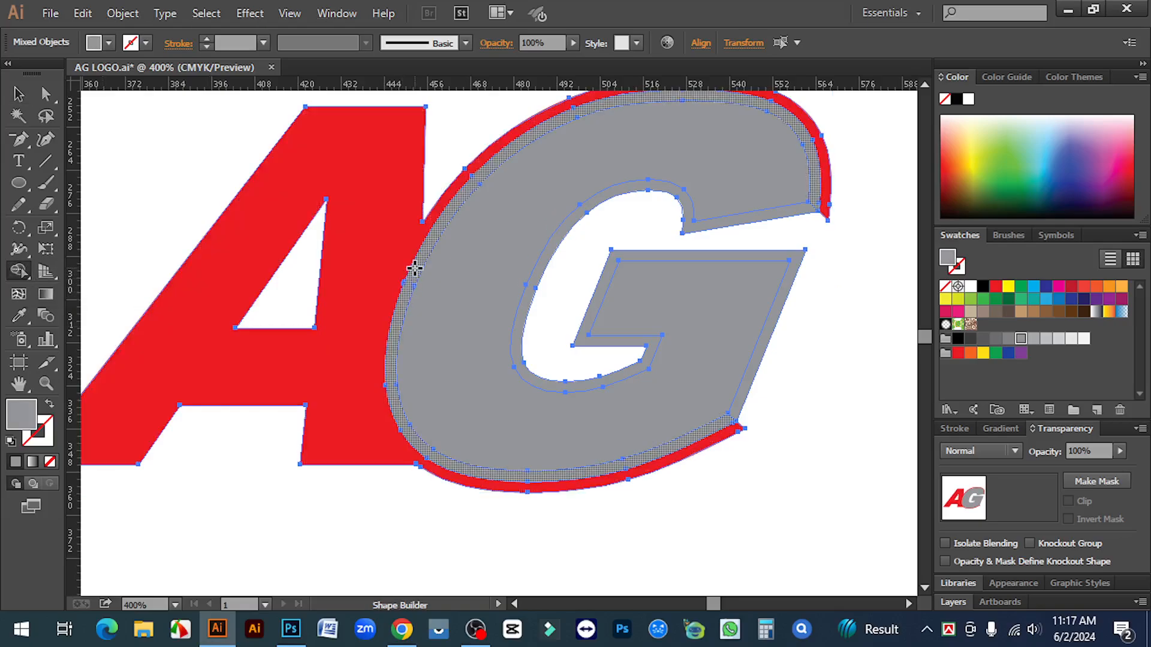
{"action": "left_click", "coordinate": [414, 268], "text": "alt"}
{"action": "left_click", "coordinate": [753, 218], "text": "alt"}
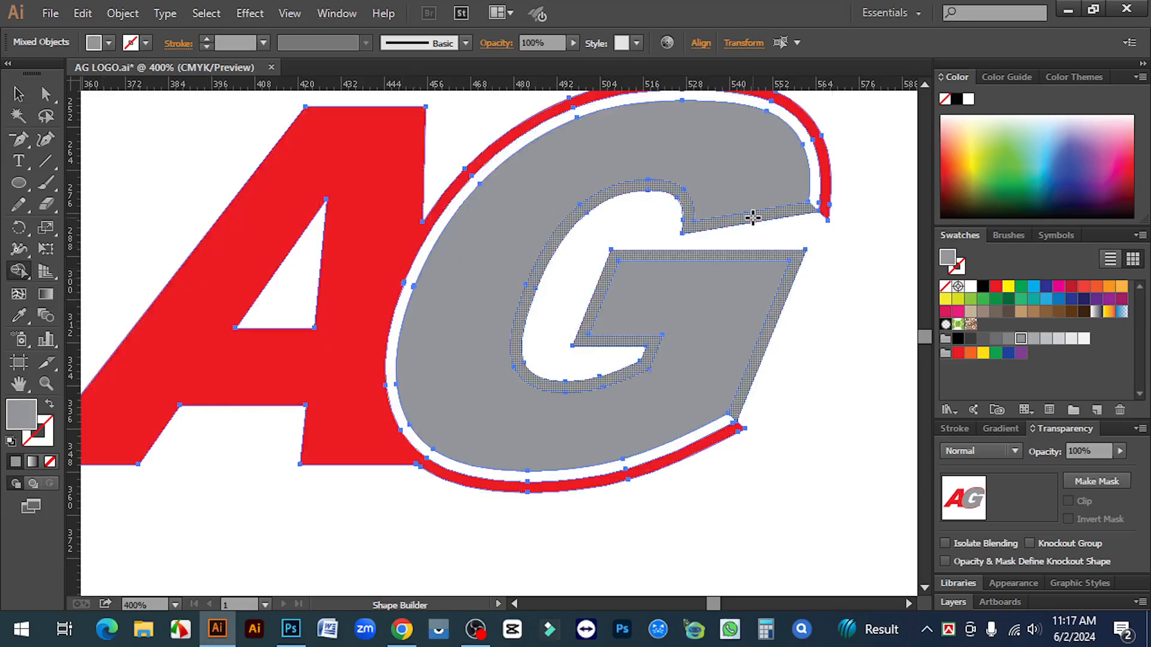
{"action": "left_click", "coordinate": [753, 218], "text": "alt"}
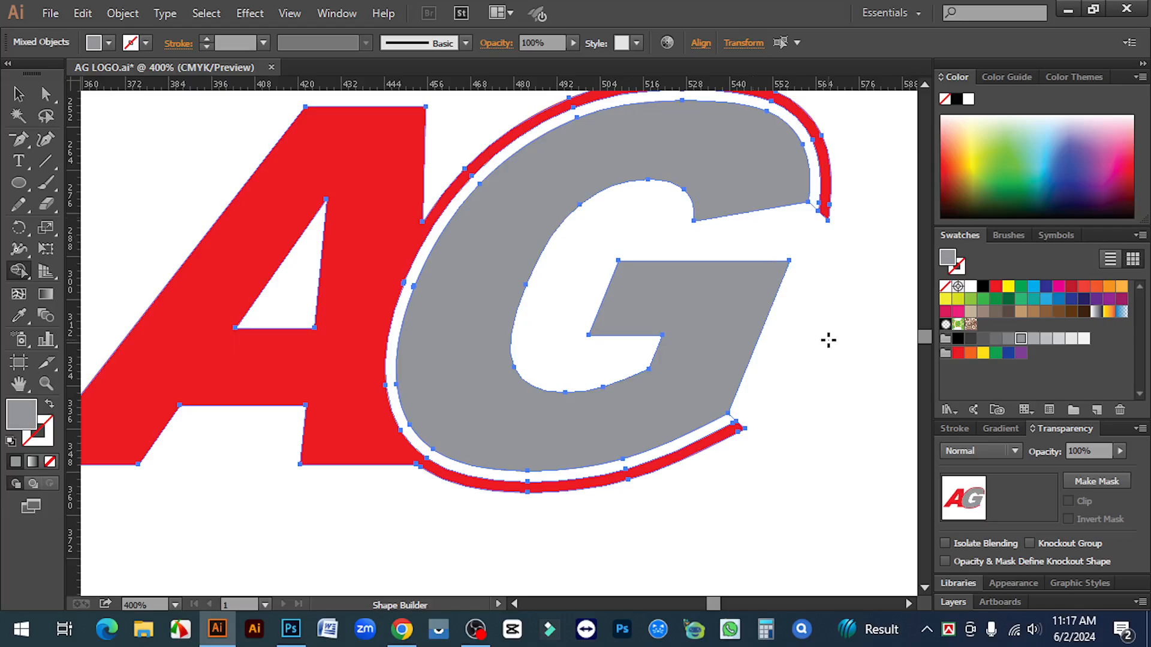
{"action": "left_click", "coordinate": [18, 94]}
{"action": "left_click", "coordinate": [211, 135]}
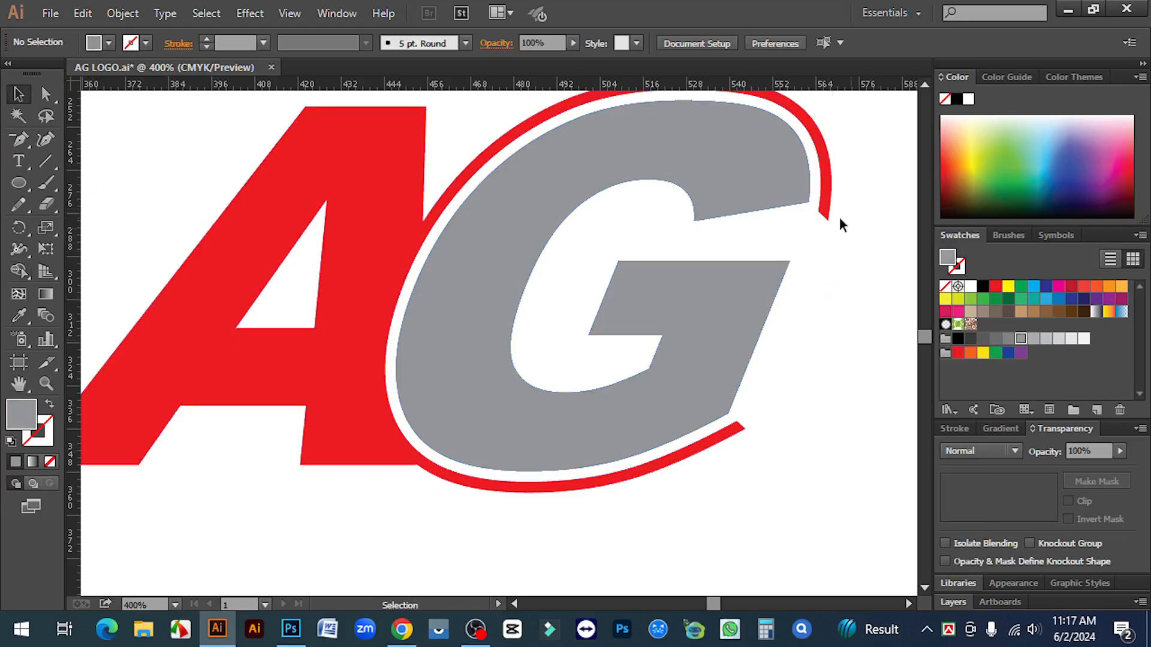
Delete the leftover fragments at the G's tail and upper arc end
{"action": "left_click", "coordinate": [737, 423]}
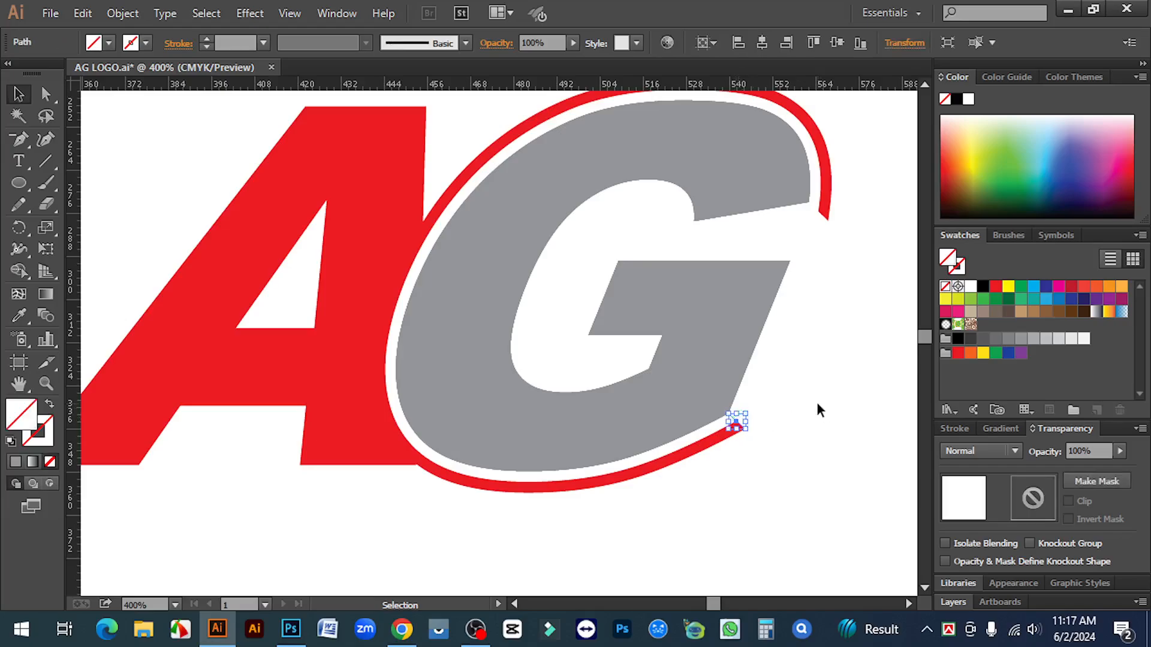
{"action": "key", "text": "Delete"}
{"action": "left_click", "coordinate": [811, 207]}
{"action": "key", "text": "Delete"}
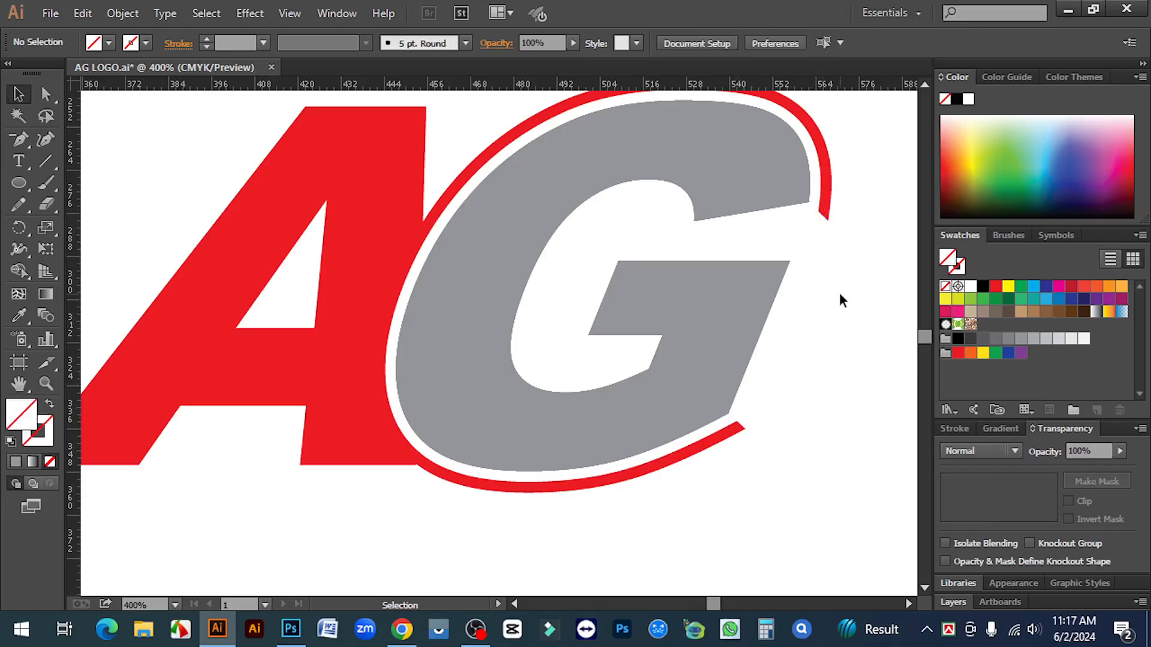
{"action": "key", "text": "ctrl+minus"}
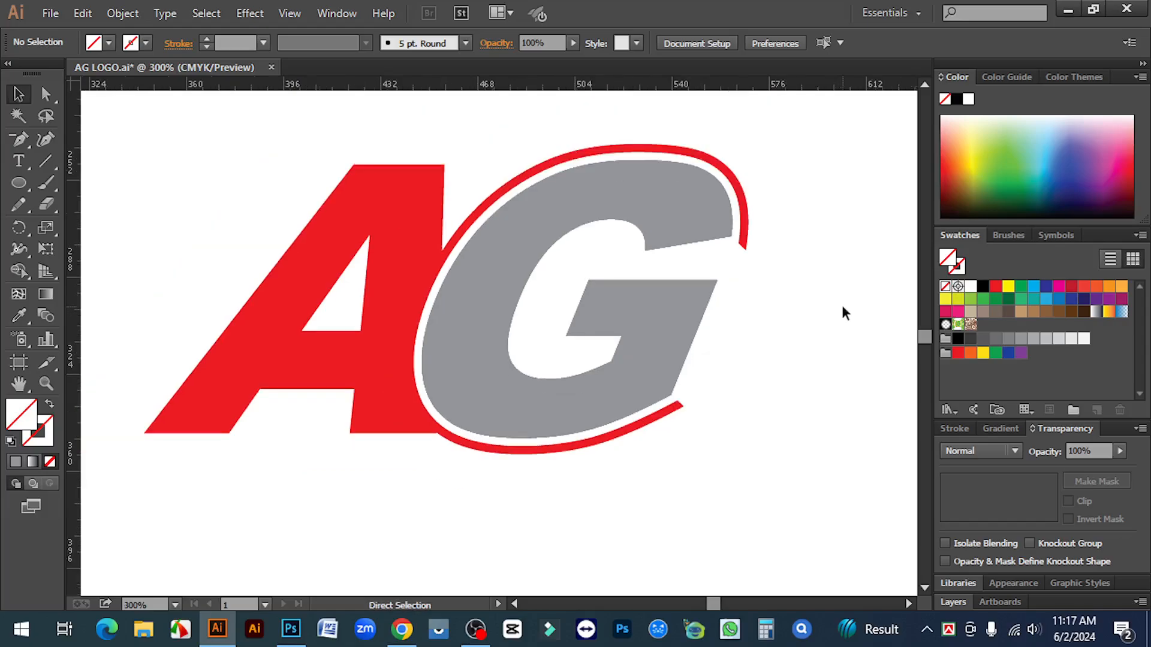
{"action": "left_click", "coordinate": [753, 245]}
{"action": "key", "text": "ctrl+minus"}
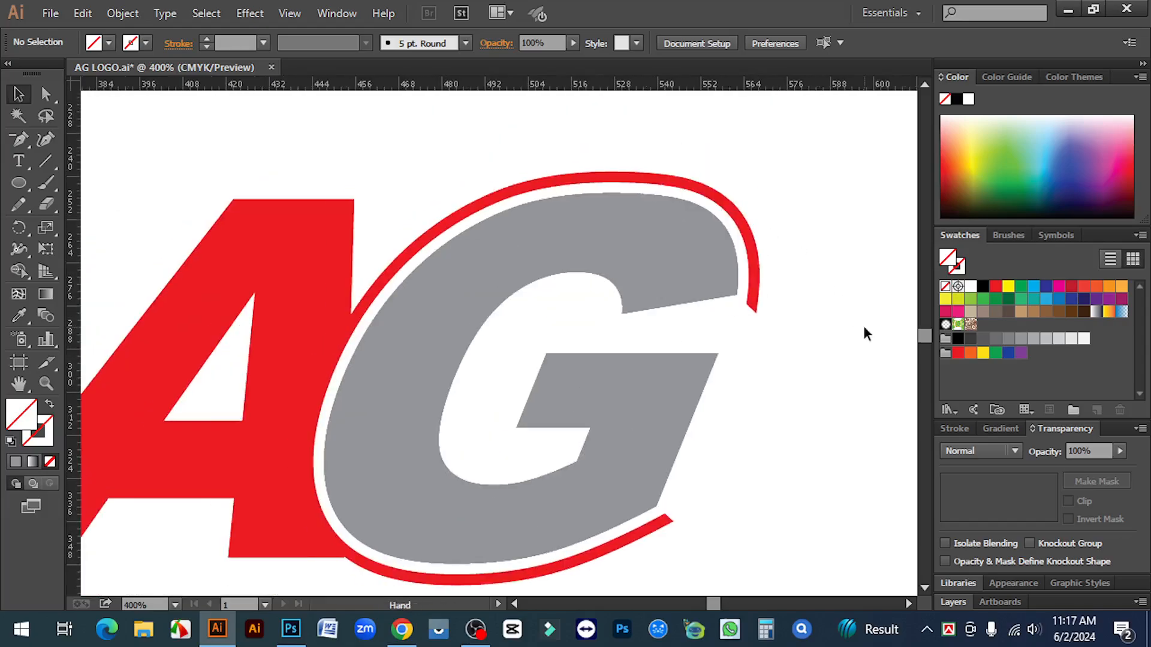
{"action": "key", "text": "ctrl+minus"}
{"action": "key", "text": "ctrl+minus"}
{"action": "left_click_drag", "start_coordinate": [362, 316], "coordinate": [702, 419]}
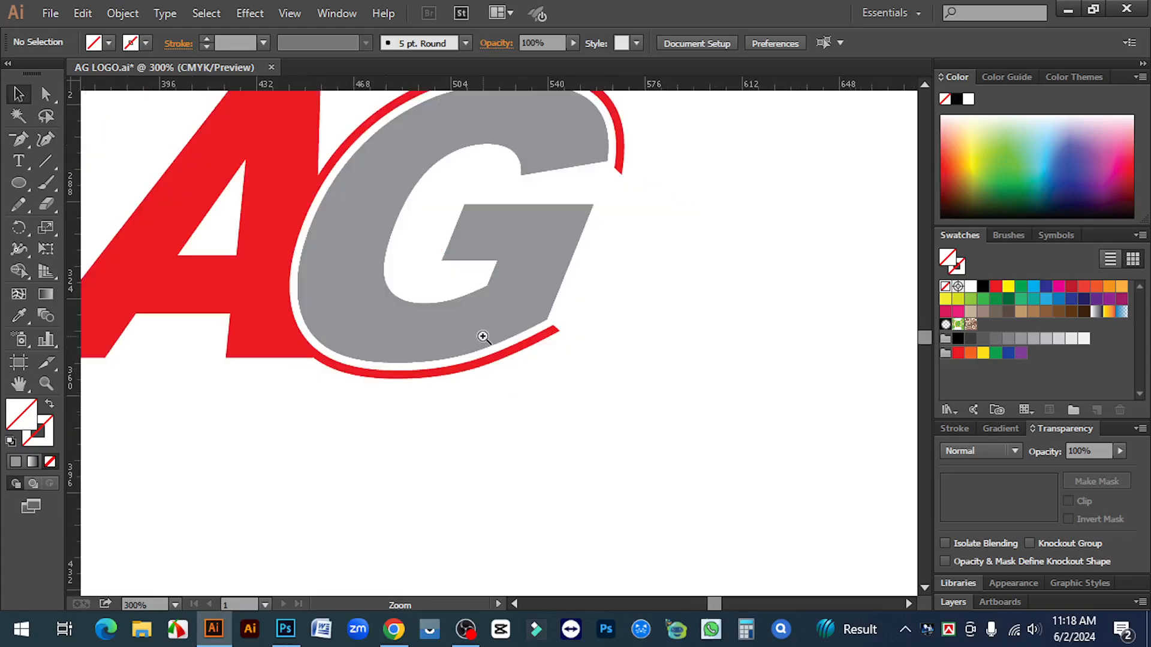
Average the anchor points at the red swoosh's lower end into a single point
{"action": "left_click", "coordinate": [483, 337], "text": "ctrl"}
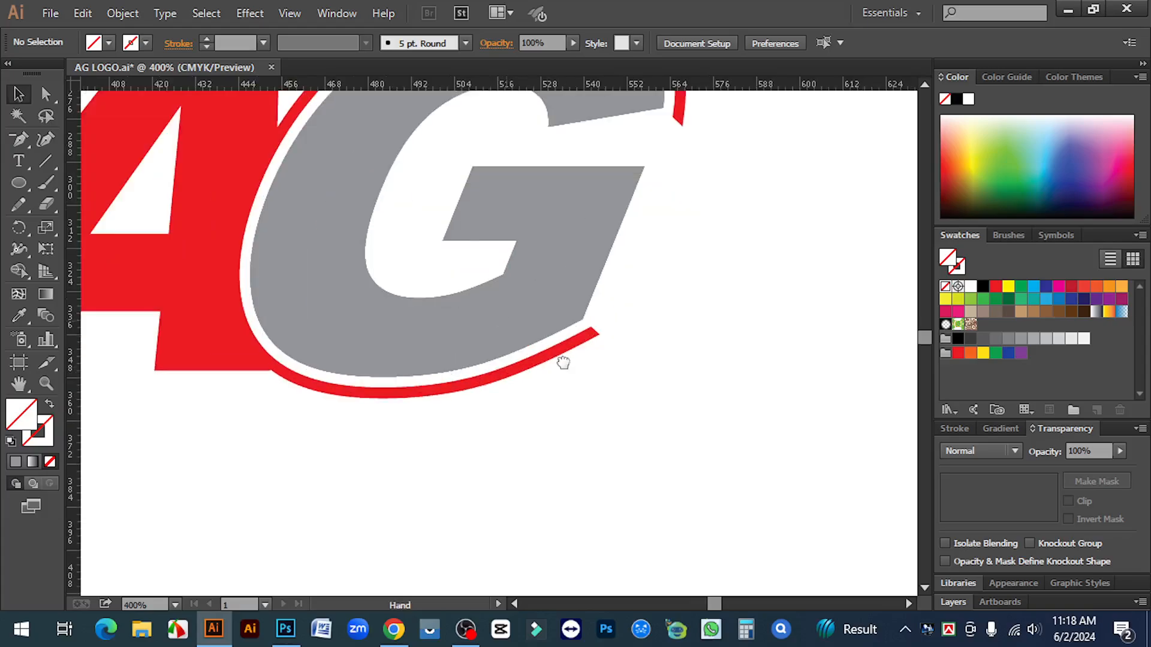
{"action": "left_click_drag", "start_coordinate": [562, 362], "coordinate": [627, 412]}
{"action": "left_click", "coordinate": [47, 96]}
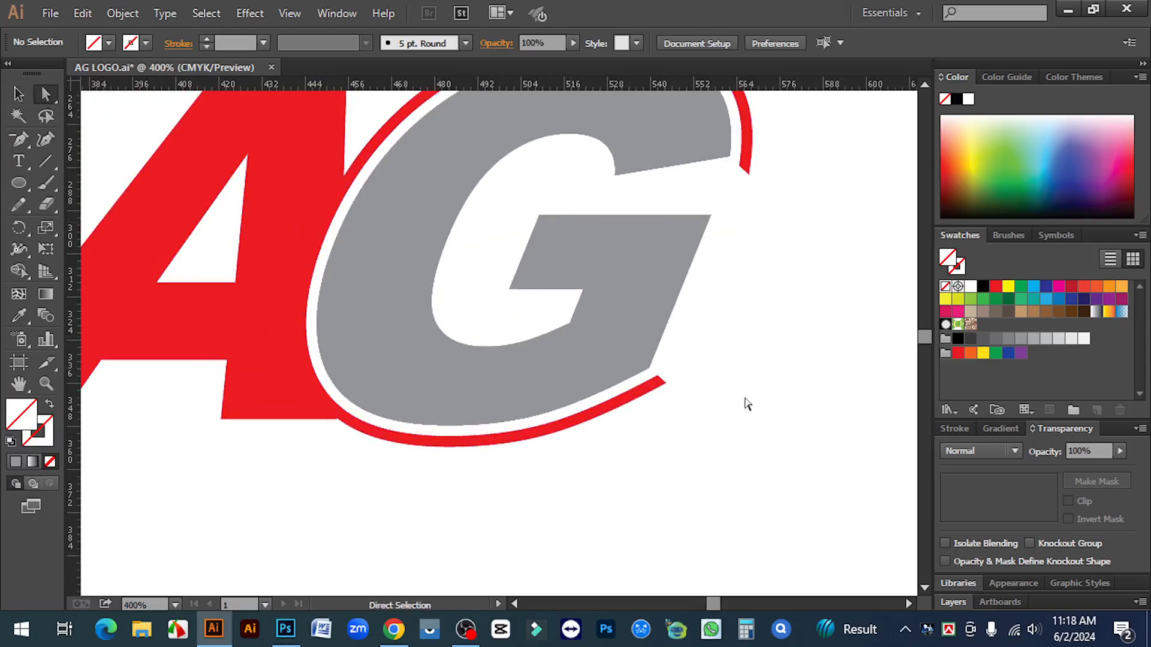
{"action": "mouse_move", "coordinate": [705, 403]}
{"action": "left_mouse_down"}
{"action": "mouse_move", "coordinate": [648, 377]}
{"action": "mouse_move", "coordinate": [670, 401]}
{"action": "left_mouse_up"}
{"action": "right_click", "coordinate": [659, 387]}
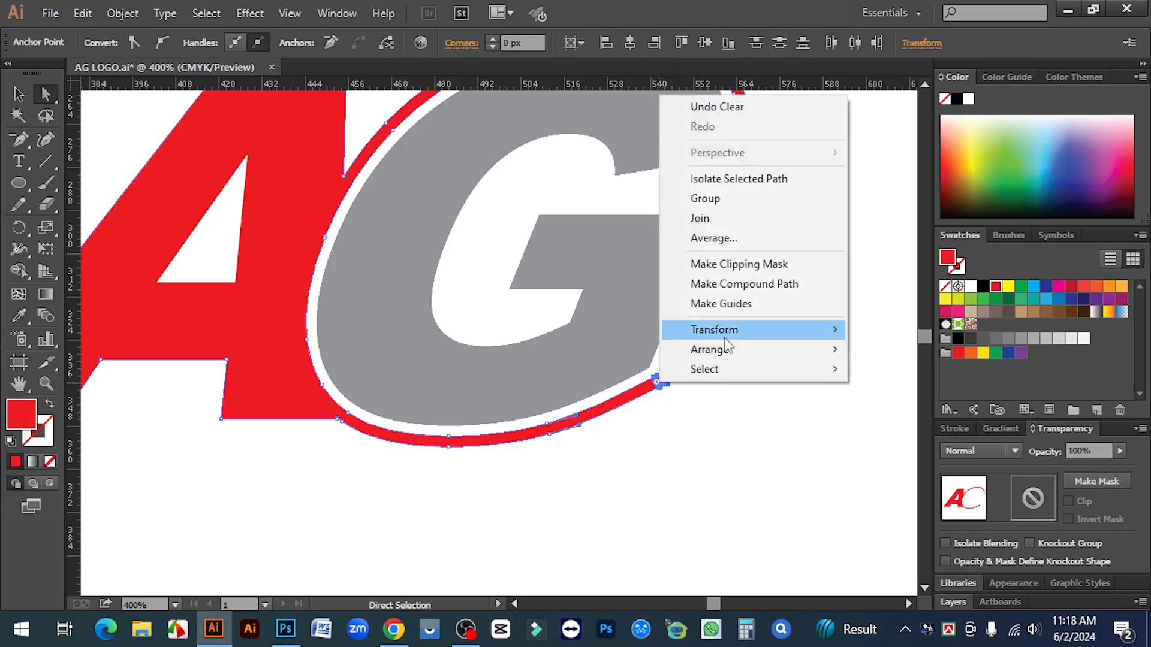
{"action": "left_click", "coordinate": [714, 239]}
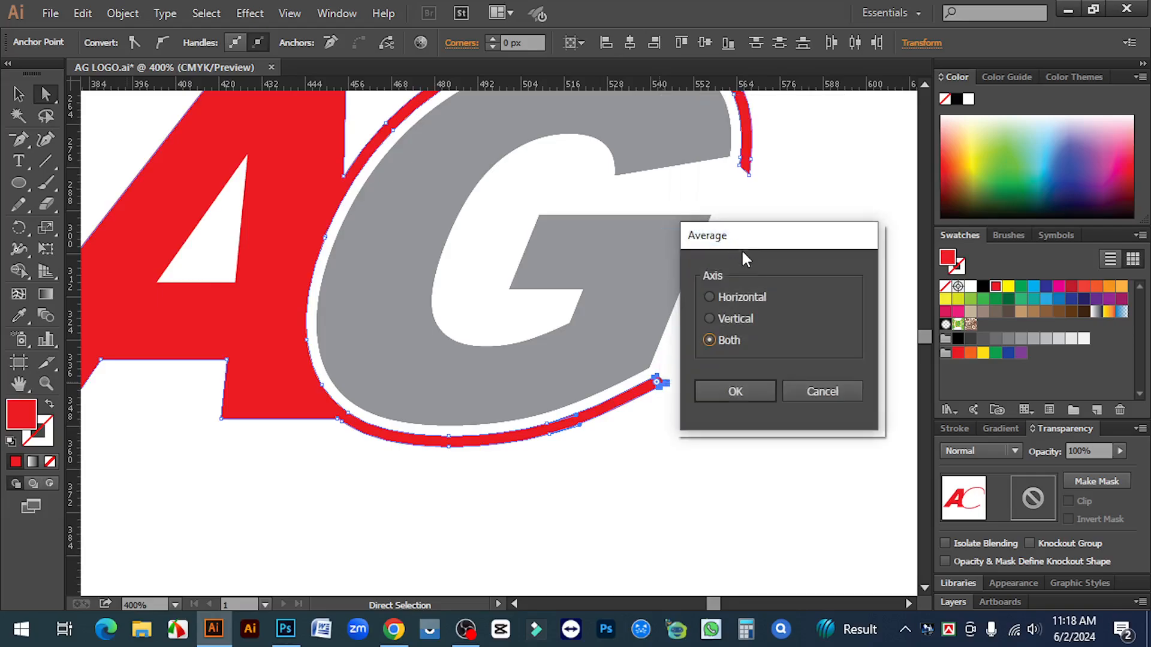
{"action": "left_click", "coordinate": [736, 392]}
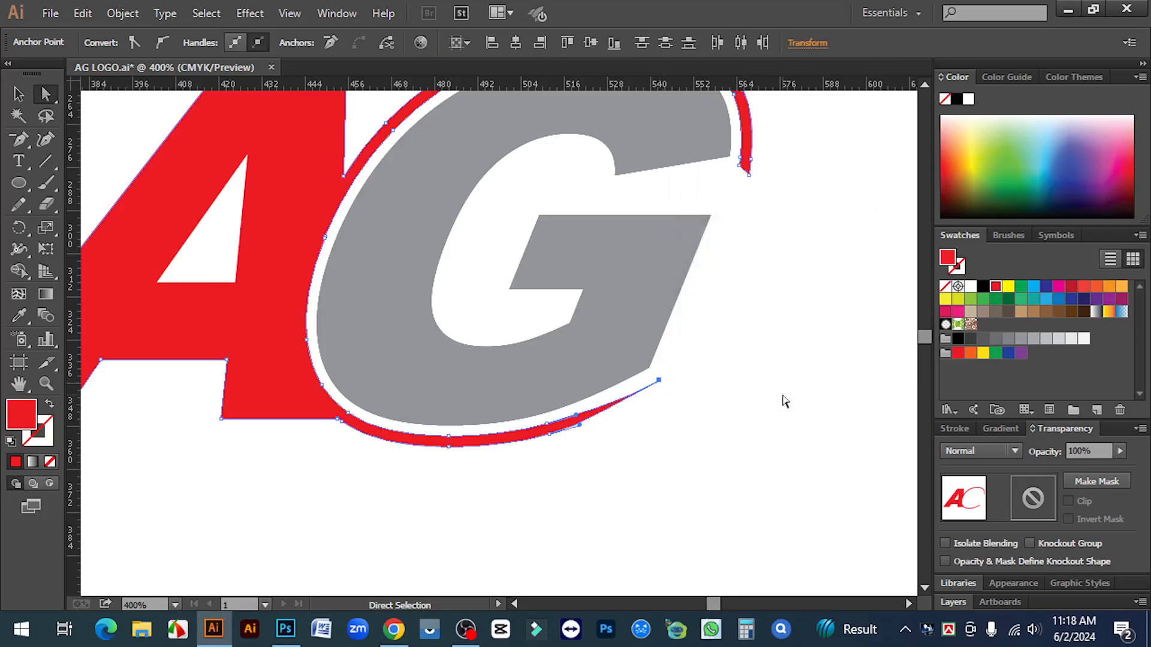
{"action": "left_click", "coordinate": [762, 423]}
Average the swoosh's end anchors beside the G into a sharp tip, then zoom out
{"action": "left_click_drag", "start_coordinate": [794, 249], "coordinate": [799, 383]}
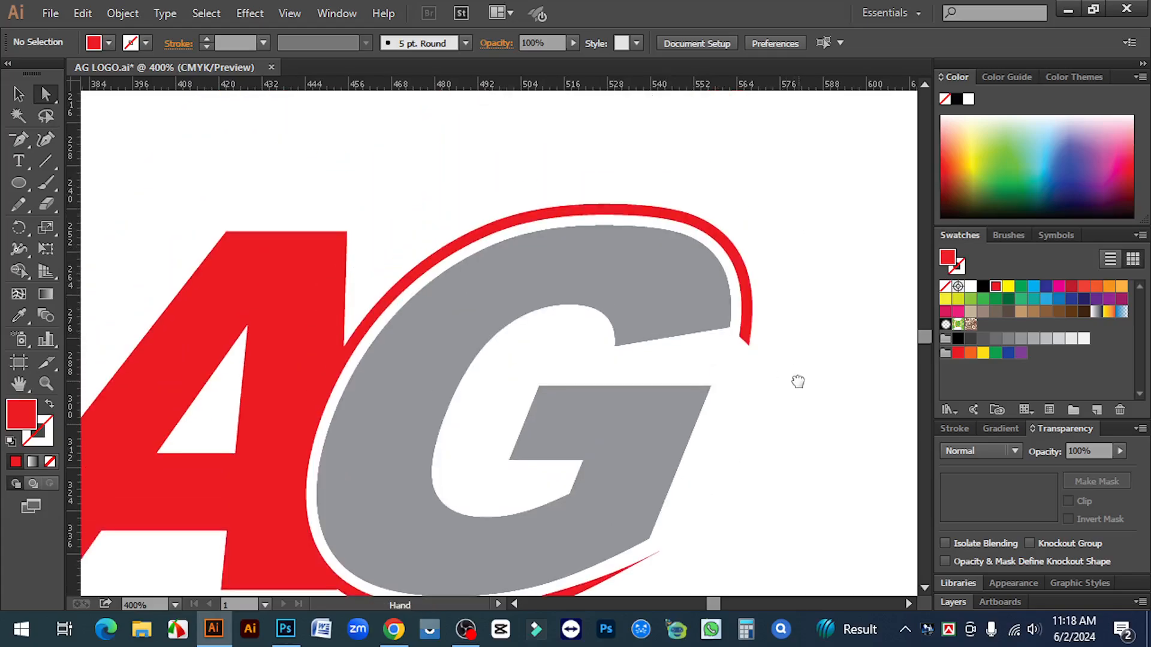
{"action": "left_click", "coordinate": [750, 343]}
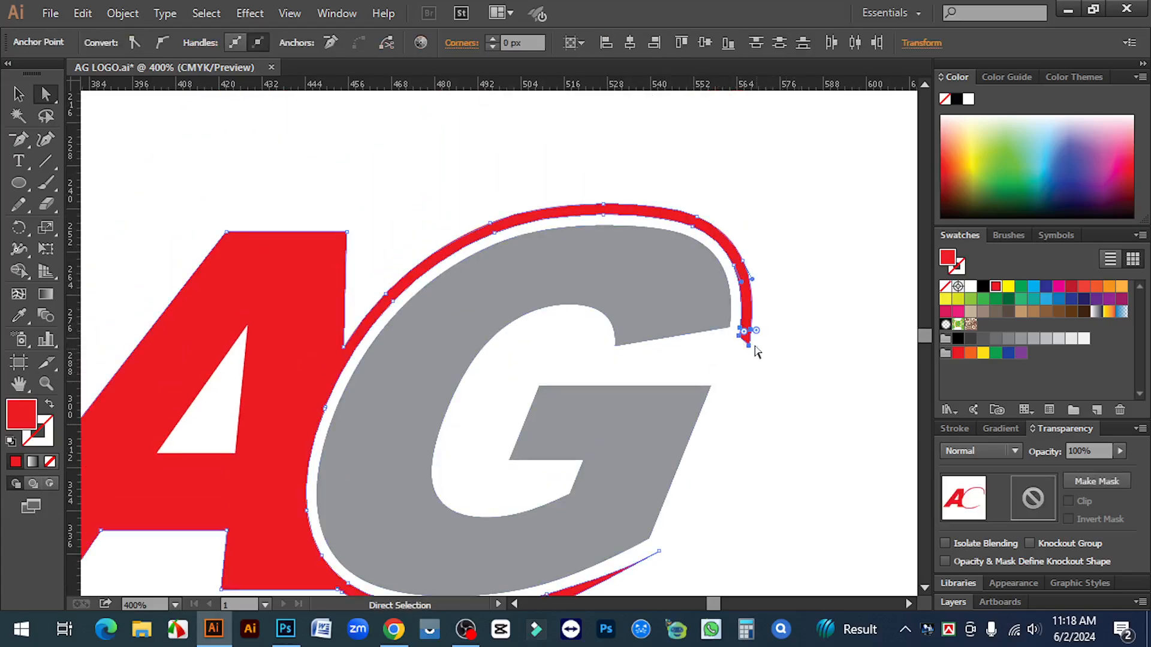
{"action": "left_click_drag", "start_coordinate": [737, 324], "coordinate": [774, 369]}
{"action": "right_click", "coordinate": [743, 314]}
{"action": "mouse_move", "coordinate": [807, 573]}
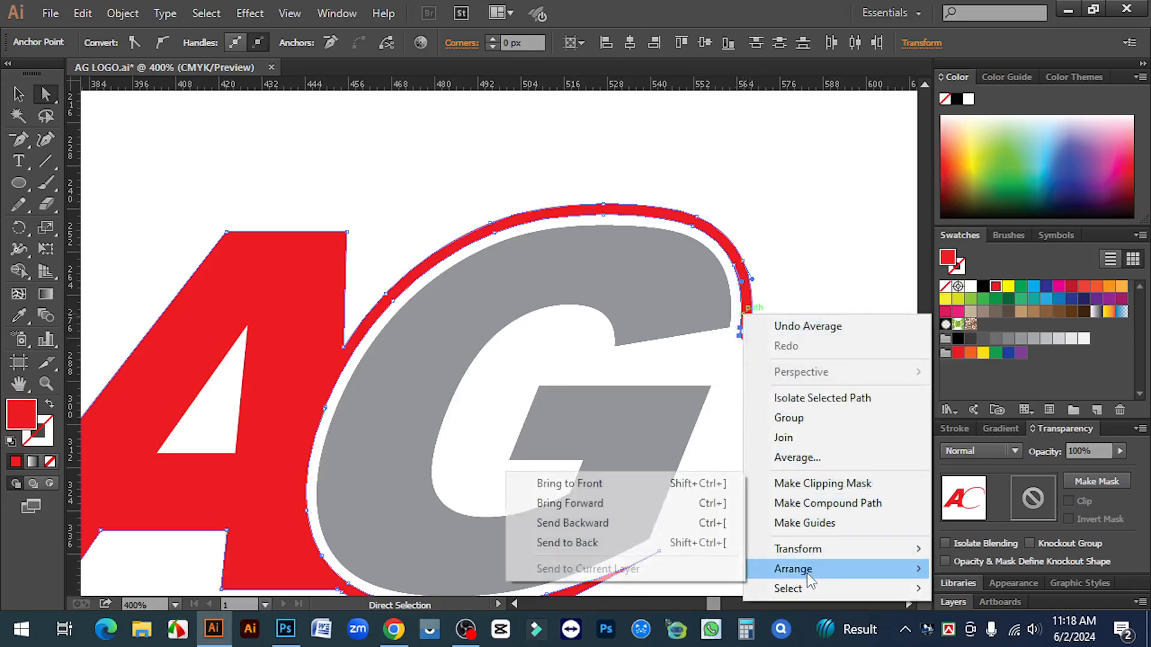
{"action": "left_click", "coordinate": [803, 458]}
{"action": "left_click", "coordinate": [773, 391]}
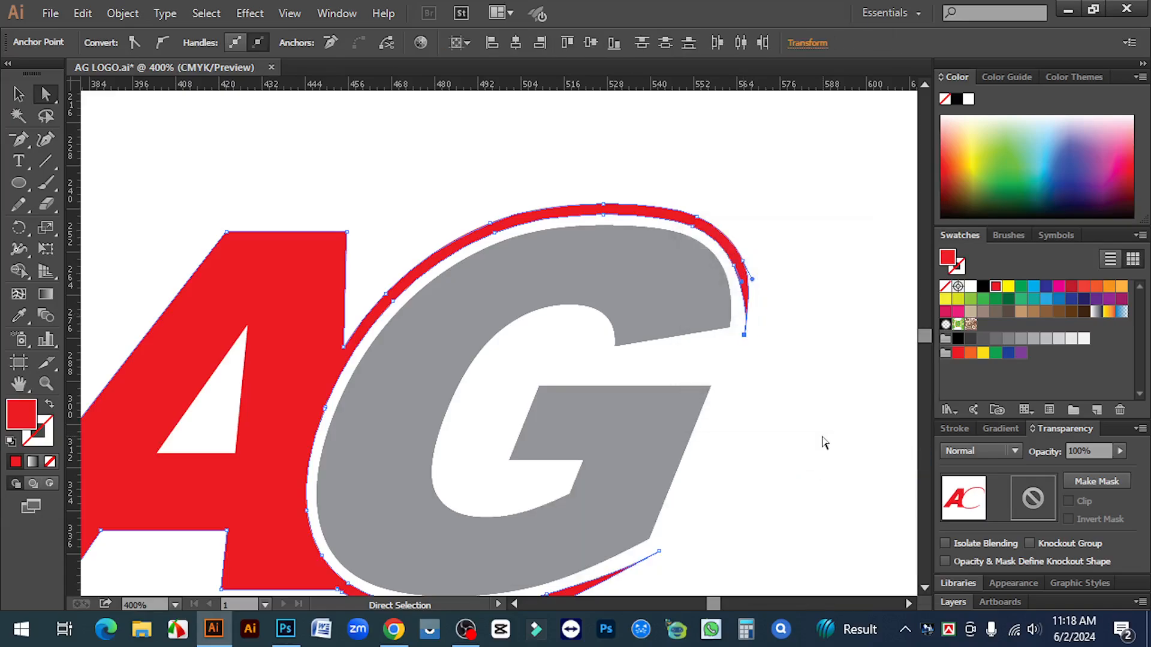
{"action": "left_click", "coordinate": [822, 442]}
{"action": "key", "text": "v"}
{"action": "key", "text": "ctrl+minus"}
{"action": "key", "text": "ctrl+minus"}
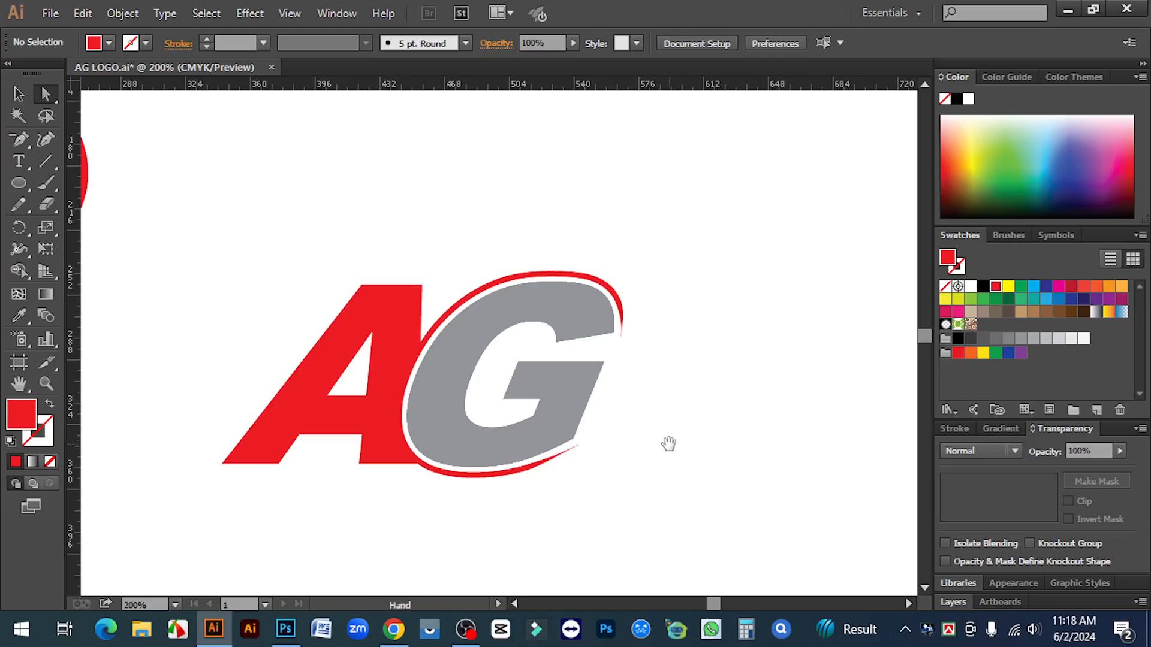
{"action": "key", "text": "ctrl+minus"}
{"action": "key", "text": "ctrl+minus"}
Group the A and G letter shapes into one object
{"action": "left_click_drag", "start_coordinate": [410, 469], "coordinate": [499, 480]}
{"action": "left_click", "coordinate": [539, 374], "text": "ctrl"}
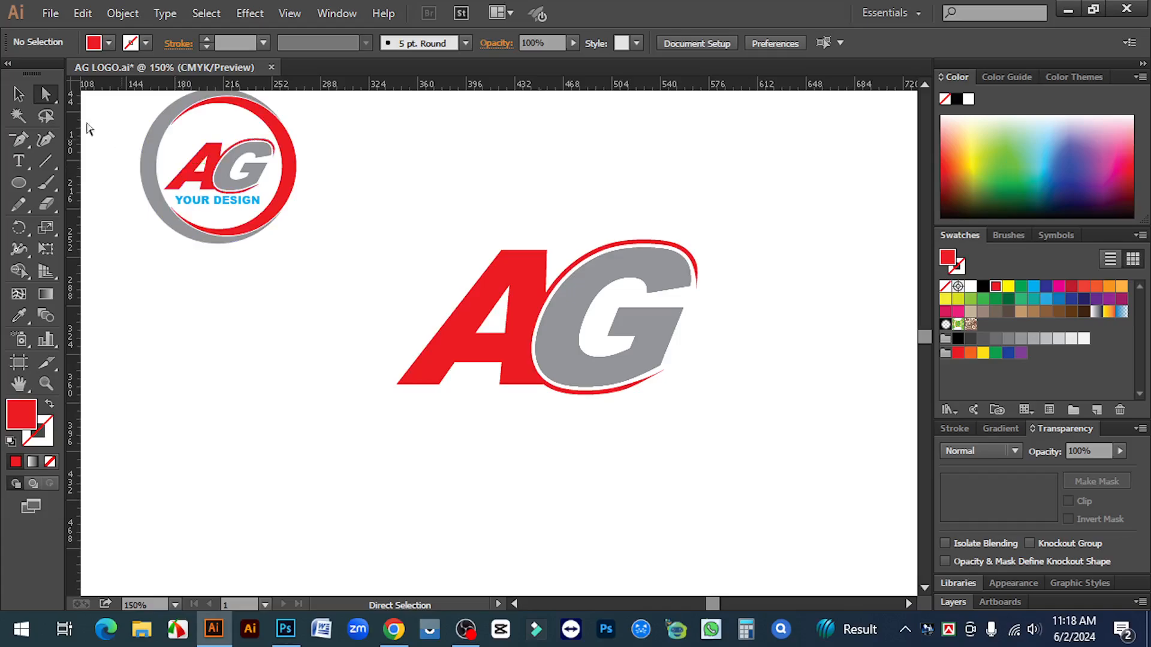
{"action": "left_click", "coordinate": [18, 93]}
{"action": "left_click_drag", "start_coordinate": [420, 207], "coordinate": [711, 412]}
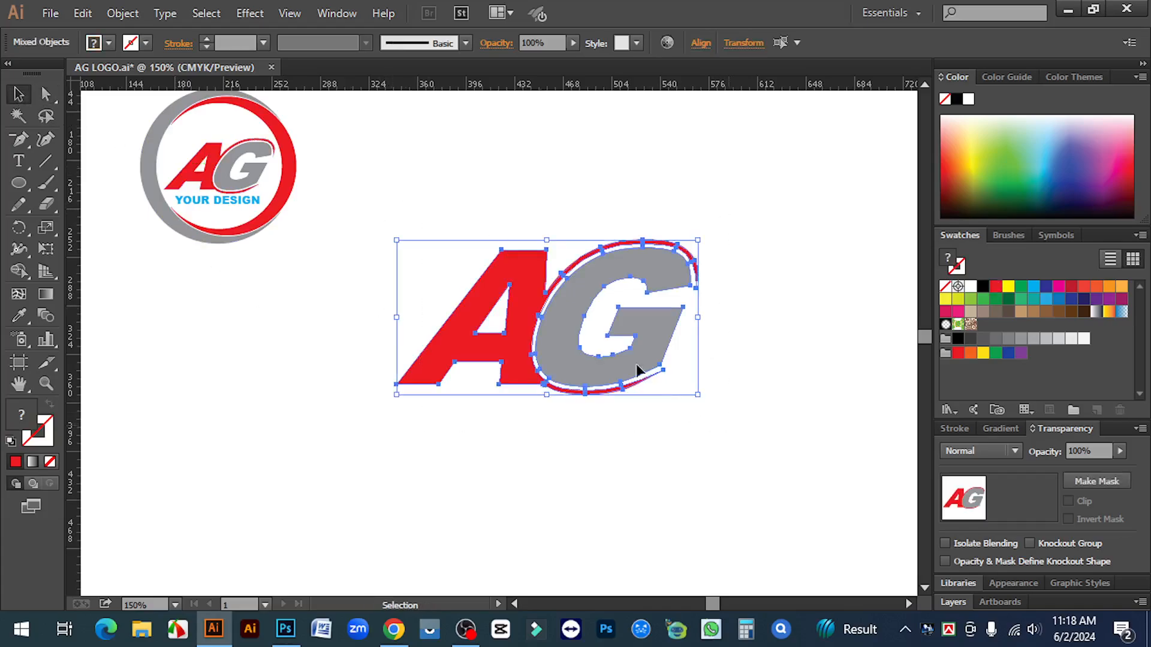
{"action": "right_click", "coordinate": [566, 296]}
{"action": "left_click", "coordinate": [628, 385]}
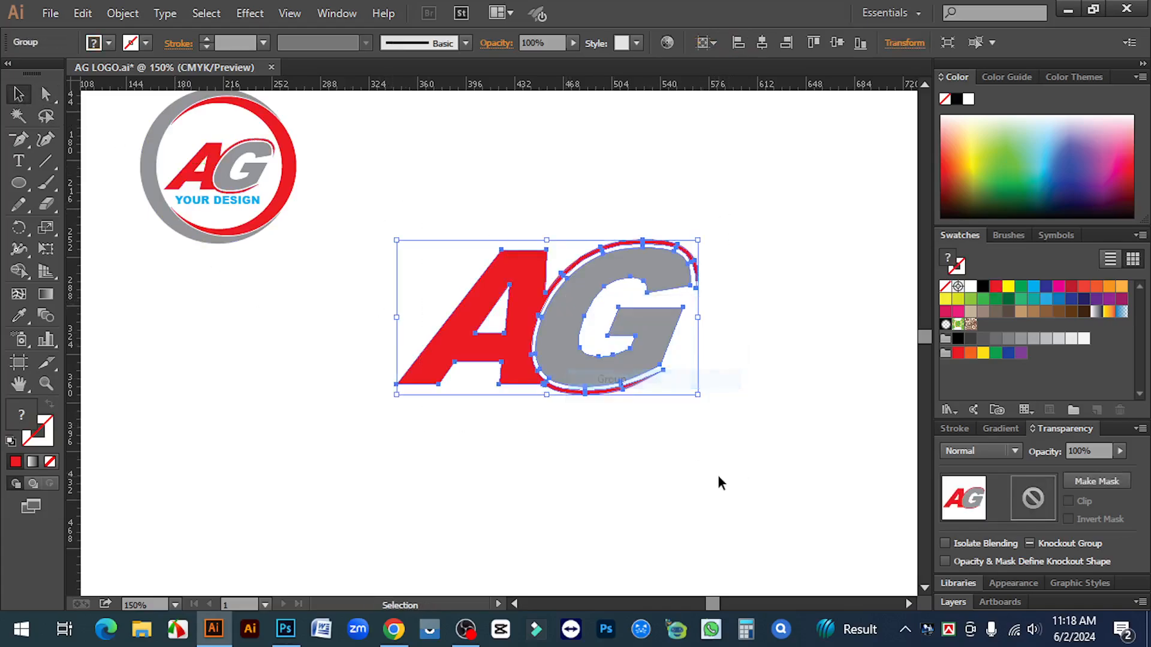
{"action": "left_click", "coordinate": [578, 474]}
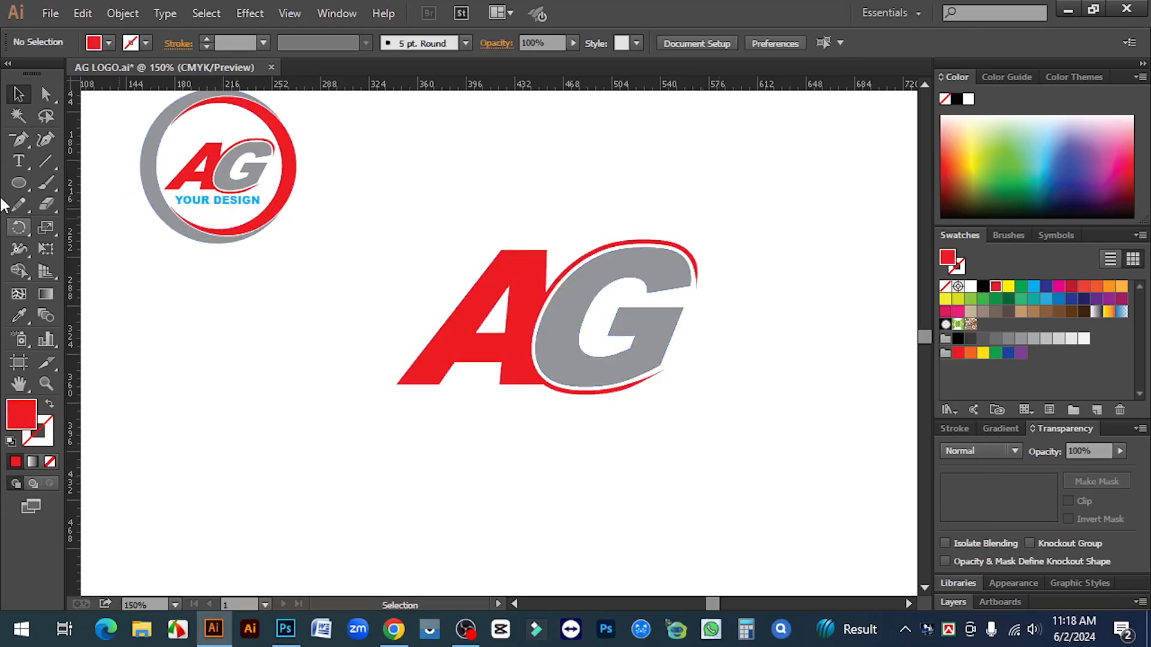
Type the YOUR DESIGN caption below the logo
{"action": "left_click", "coordinate": [16, 159]}
{"action": "left_click", "coordinate": [461, 510]}
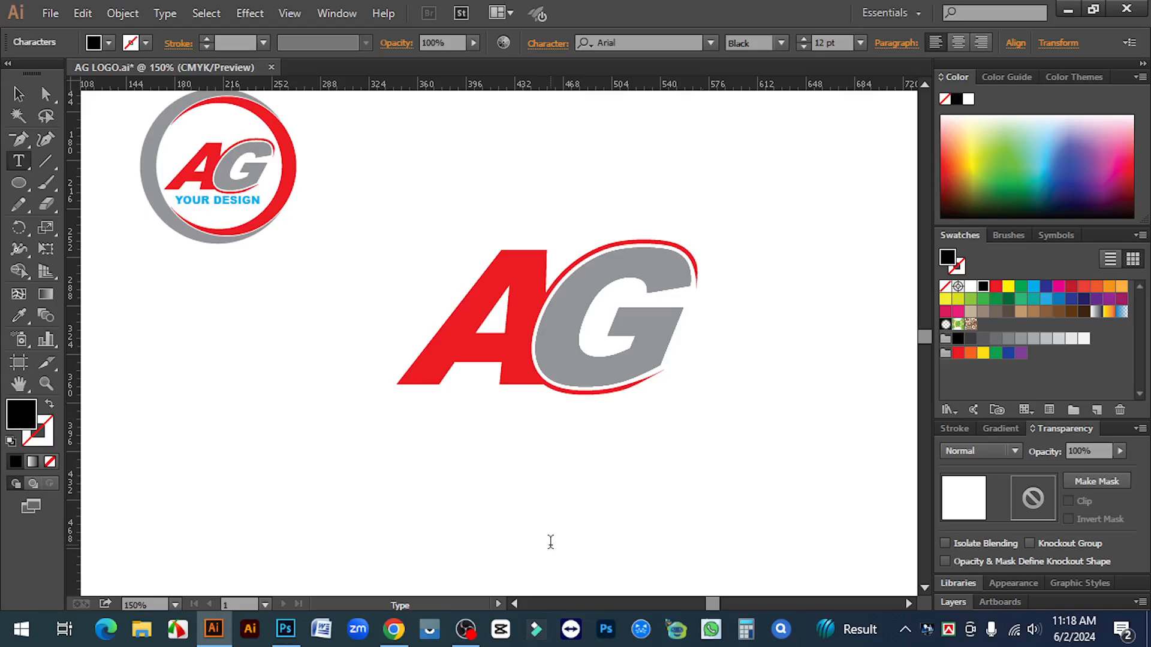
{"action": "type", "text": "T"}
{"action": "key", "text": "BackSpace"}
{"action": "key", "text": "BackSpace"}
{"action": "type", "text": "YOUR DESIGN"}
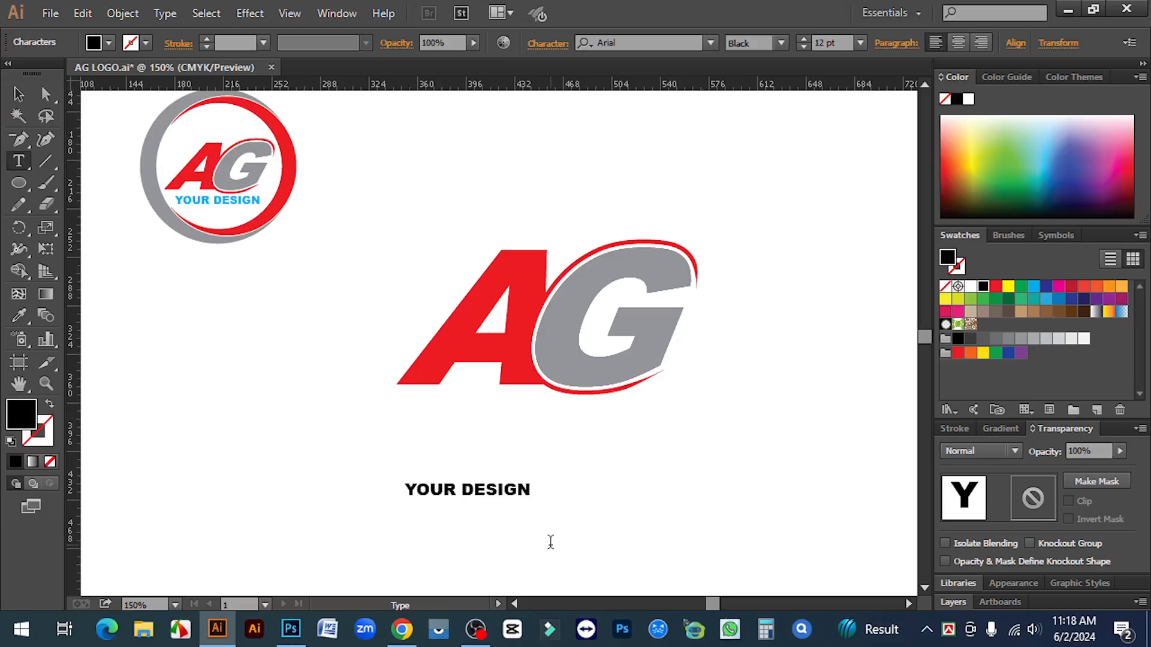
{"action": "key", "text": "Escape"}
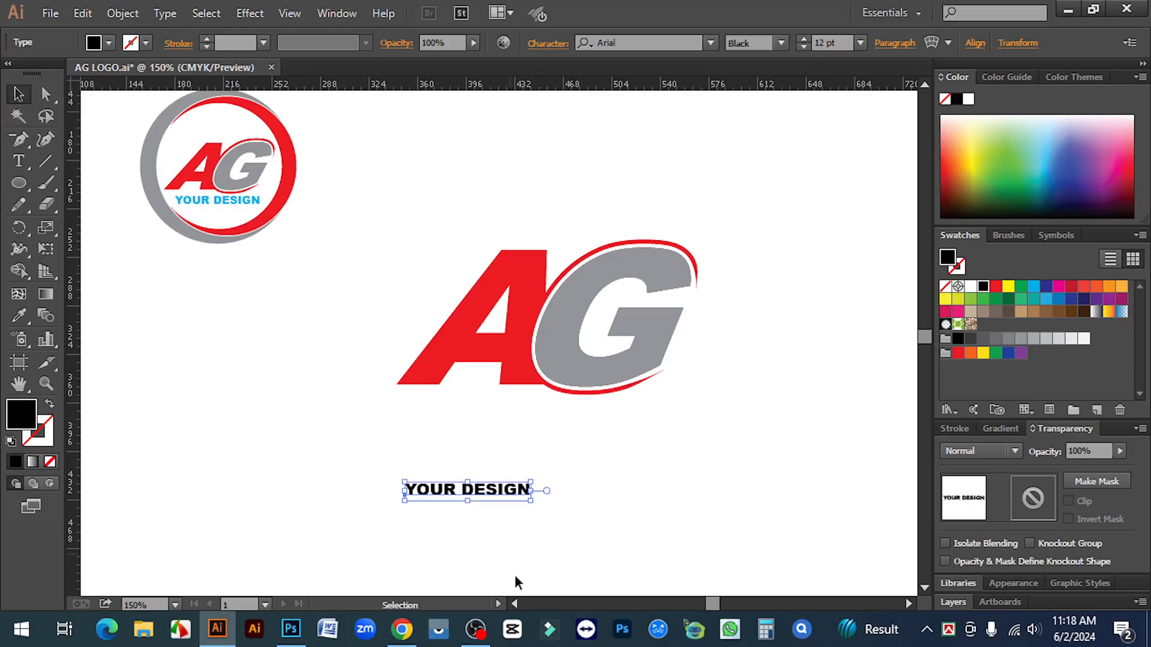
Place a vertical guide through the logo's centre and enlarge YOUR DESIGN, centring it beneath
{"action": "left_click", "coordinate": [657, 336]}
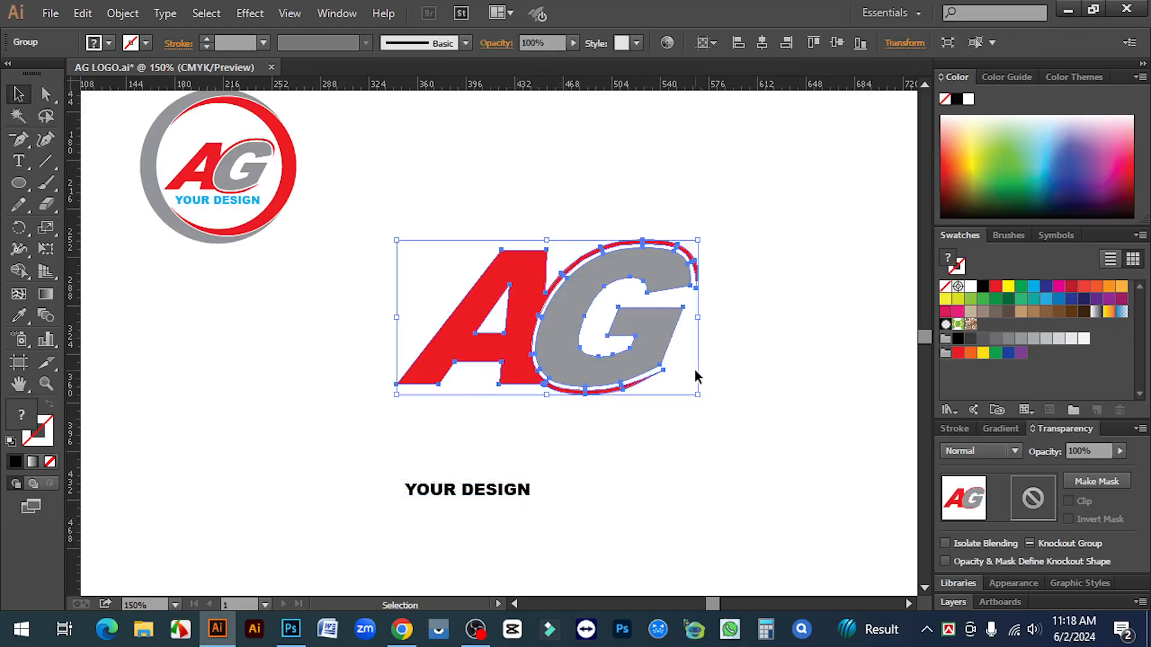
{"action": "left_click_drag", "start_coordinate": [73, 297], "coordinate": [546, 239]}
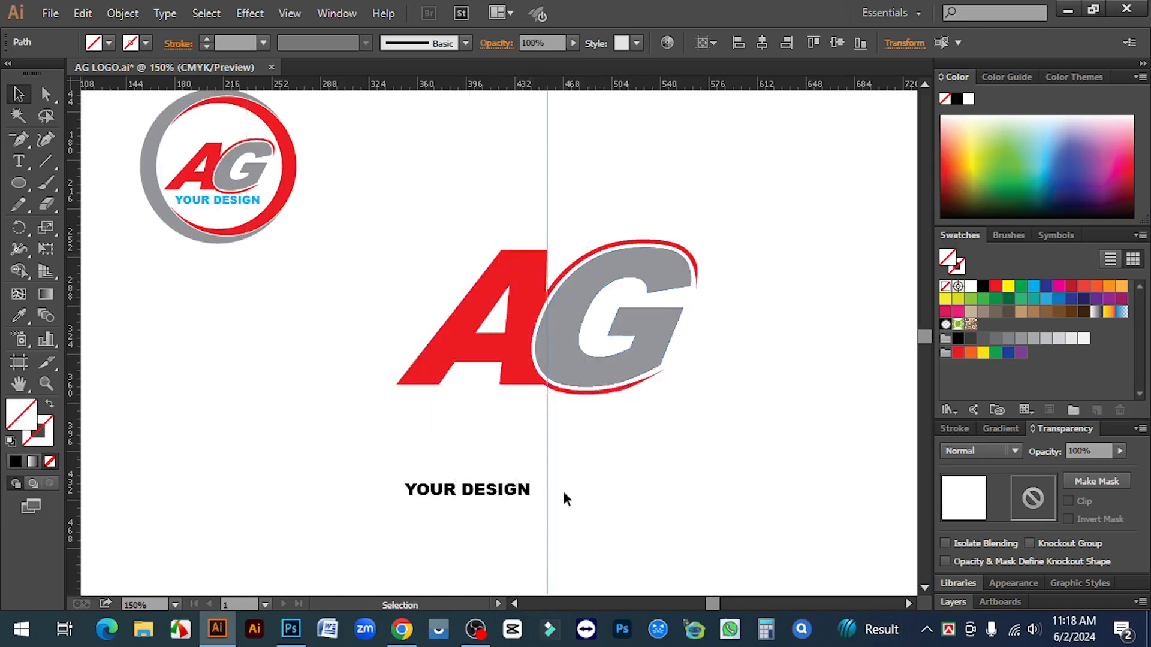
{"action": "left_click", "coordinate": [503, 490]}
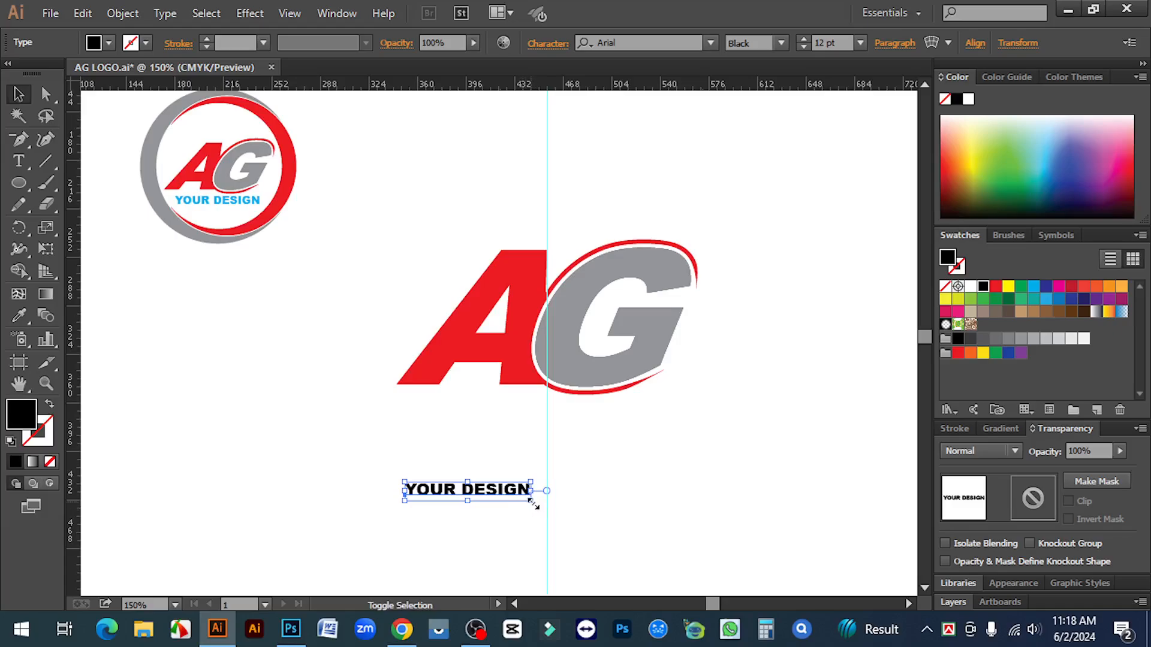
{"action": "left_click_drag", "start_coordinate": [533, 502], "coordinate": [613, 422]}
{"action": "key", "text": "Left"}
{"action": "key", "text": "Left"}
{"action": "key", "text": "Left"}
{"action": "key", "text": "Left"}
{"action": "key", "text": "Left"}
{"action": "key", "text": "Left"}
{"action": "key", "text": "Left"}
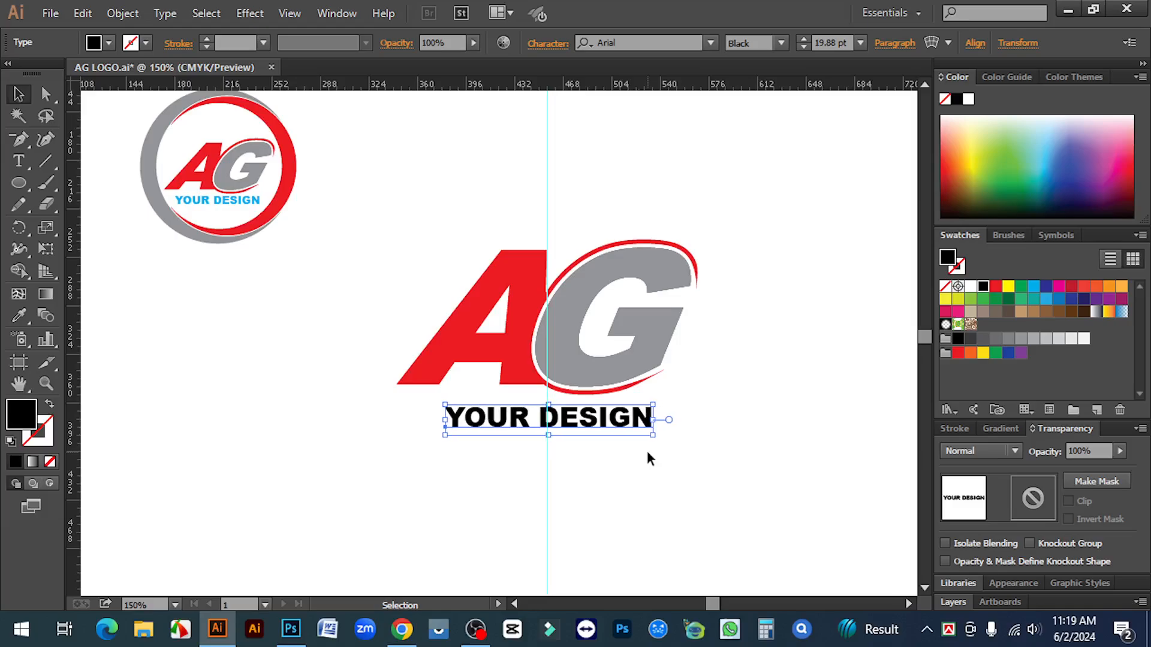
{"action": "key", "text": "Up"}
{"action": "key", "text": "Up"}
{"action": "key", "text": "Up"}
{"action": "key", "text": "Up"}
{"action": "key", "text": "Up"}
{"action": "key", "text": "Up"}
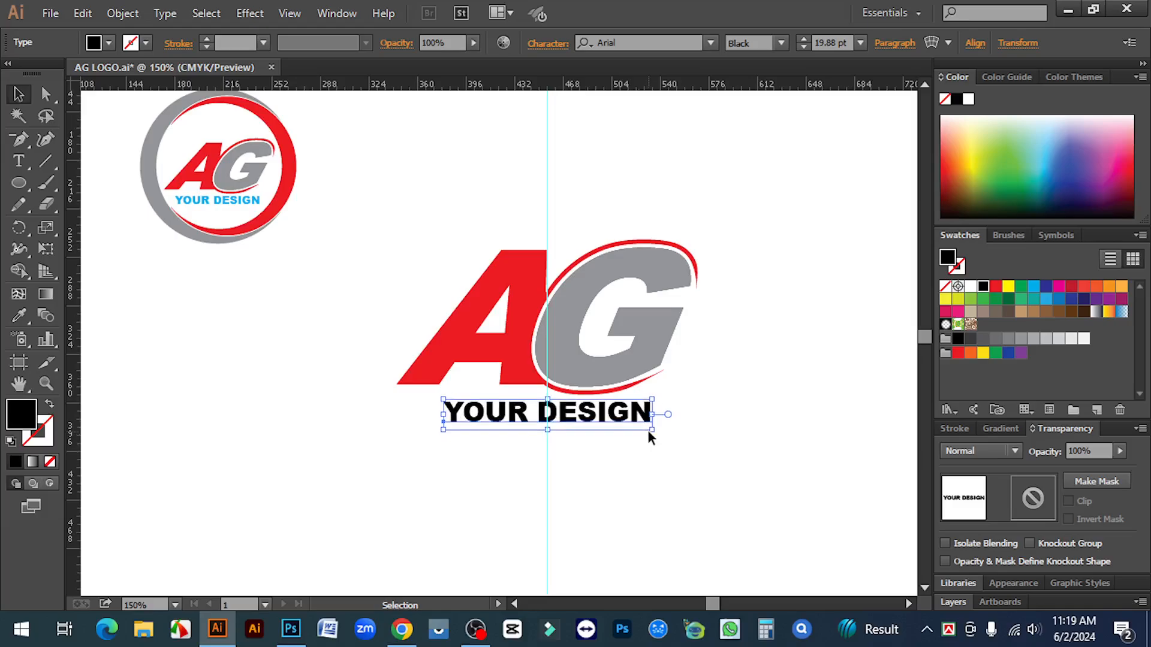
{"action": "left_click", "coordinate": [672, 443]}
Colour the YOUR DESIGN caption cyan and compare it with the circular reference logo
{"action": "left_click", "coordinate": [642, 417]}
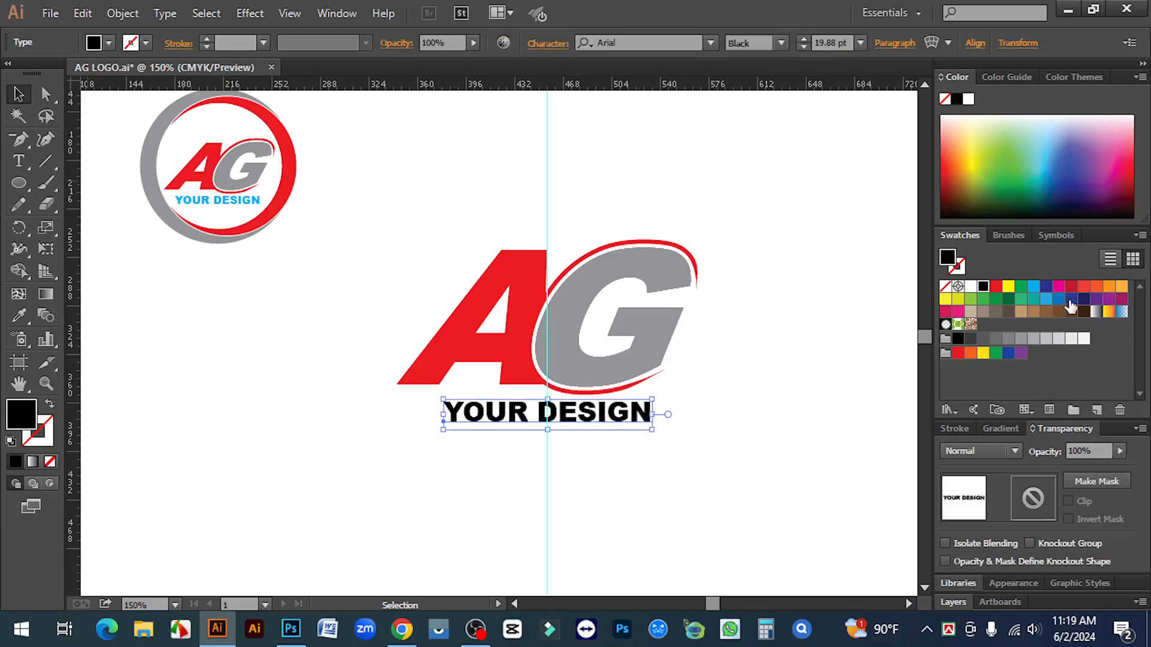
{"action": "left_click", "coordinate": [1032, 289]}
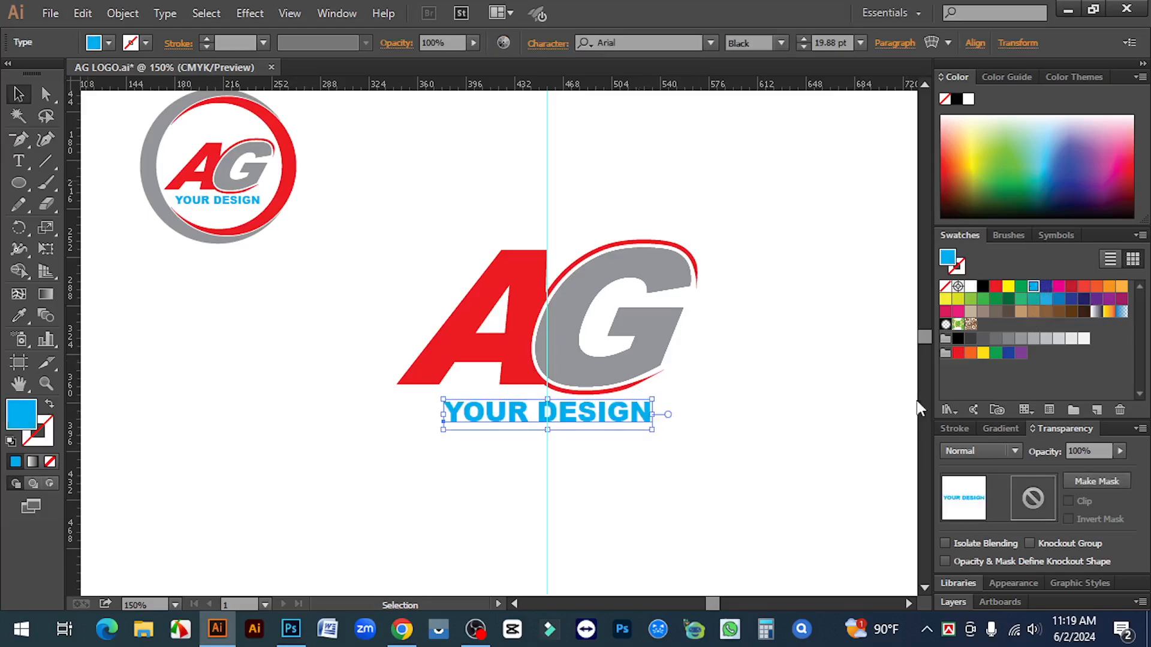
{"action": "left_click", "coordinate": [811, 404]}
{"action": "key", "text": "ctrl+minus"}
{"action": "key", "text": "ctrl+space"}
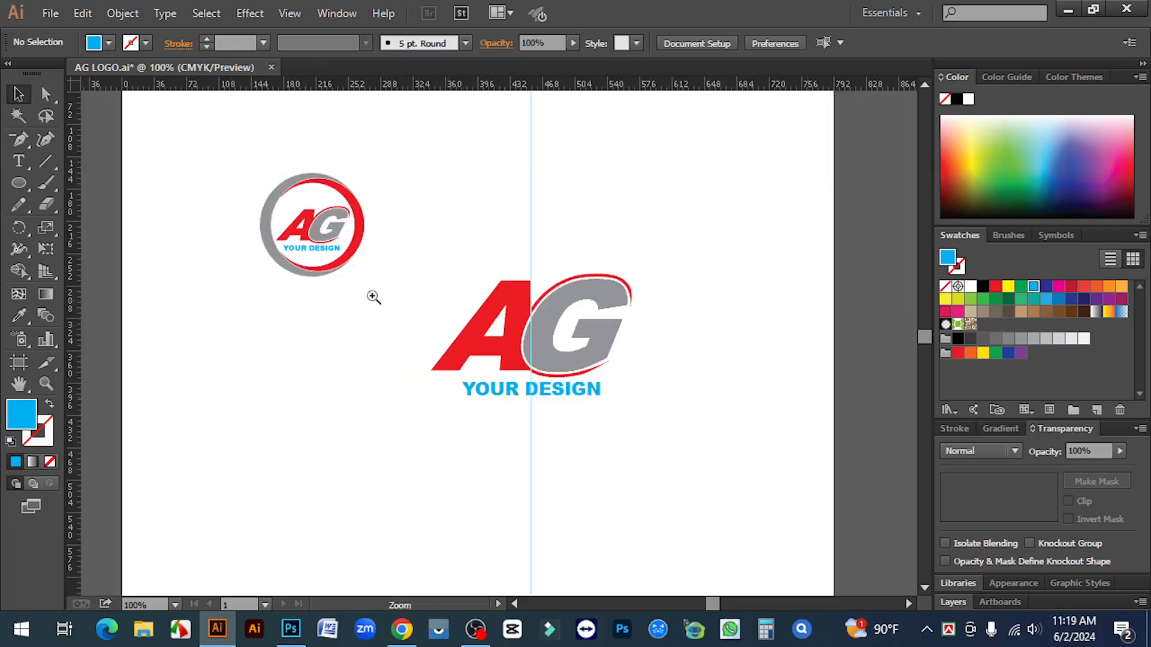
{"action": "left_click", "coordinate": [333, 244], "text": "ctrl"}
{"action": "left_click", "coordinate": [509, 293], "text": "ctrl"}
{"action": "left_click", "coordinate": [509, 293], "text": "ctrl"}
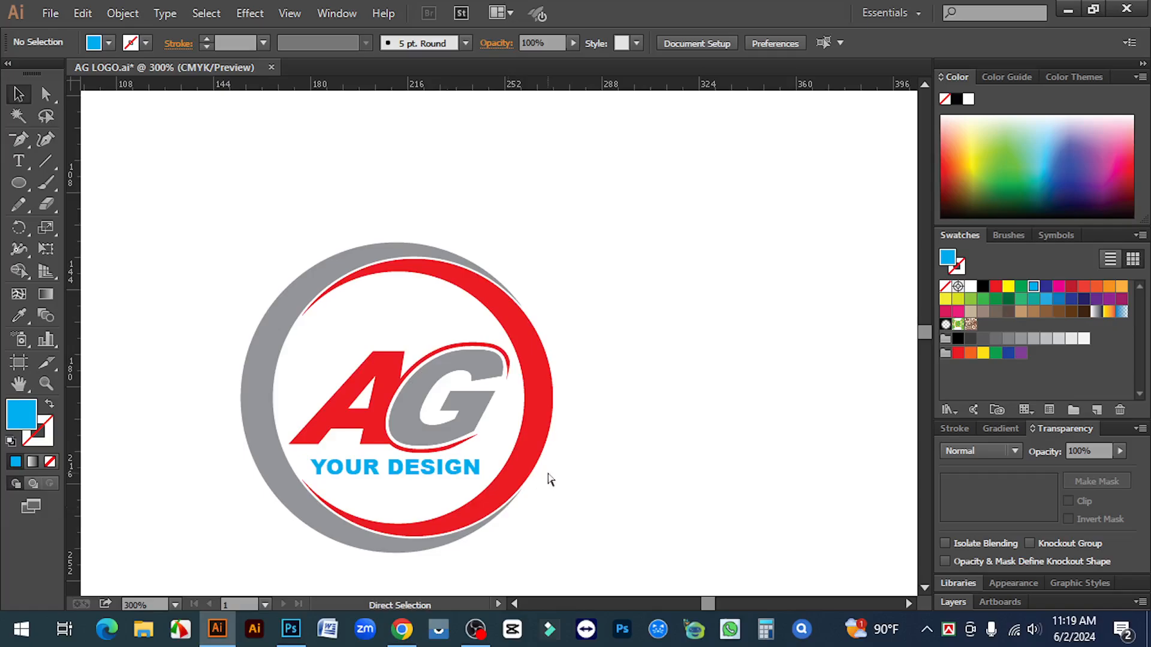
{"action": "key", "text": "ctrl+minus"}
{"action": "key", "text": "ctrl+minus"}
{"action": "key", "text": "ctrl+minus"}
{"action": "key", "text": "space"}
{"action": "left_click_drag", "start_coordinate": [841, 390], "coordinate": [732, 339]}
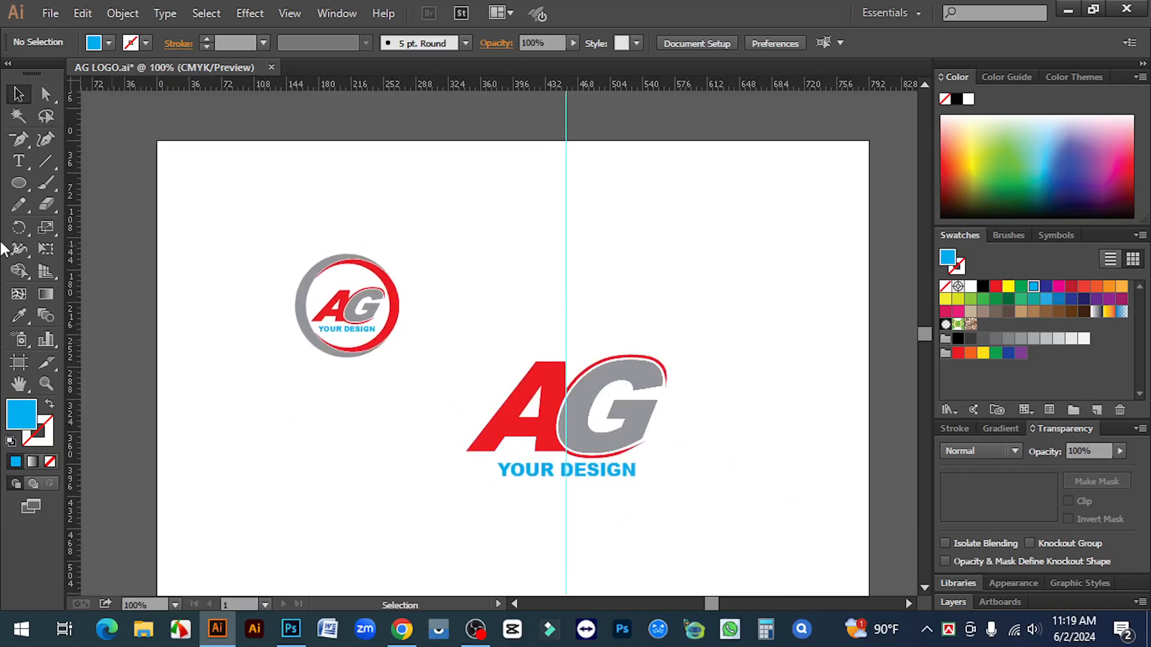
{"action": "left_click", "coordinate": [20, 183]}
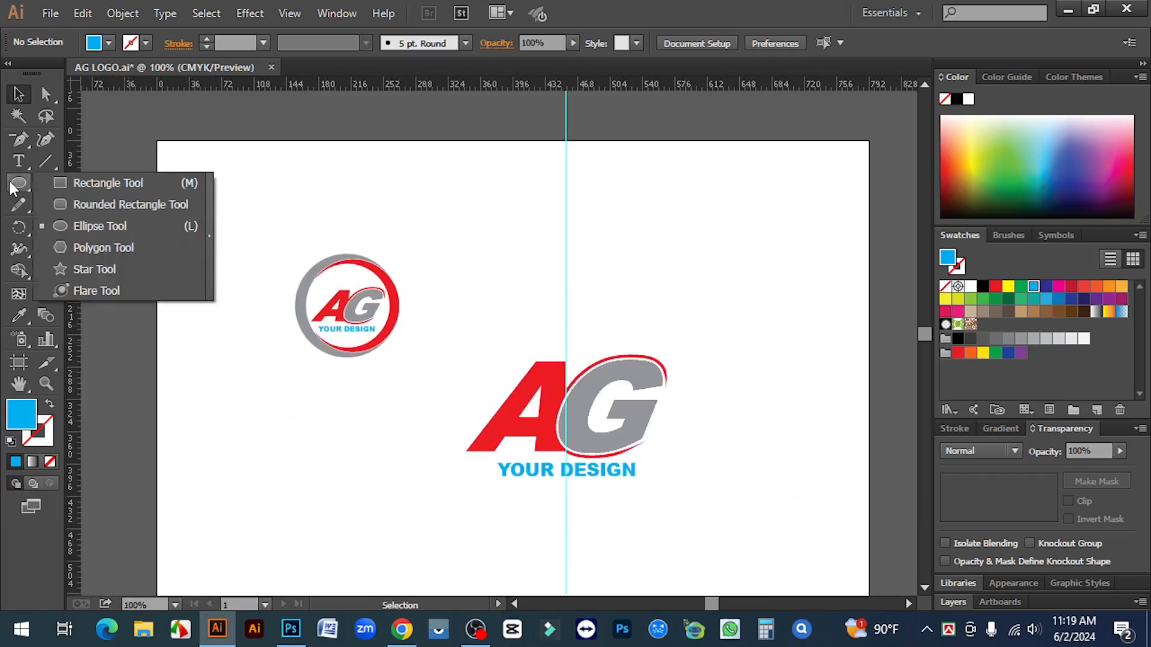
Draw a blue circle in the lower left of the page
{"action": "left_click", "coordinate": [98, 226]}
{"action": "scroll", "coordinate": [330, 347], "scroll_direction": "down", "scroll_amount": 5}
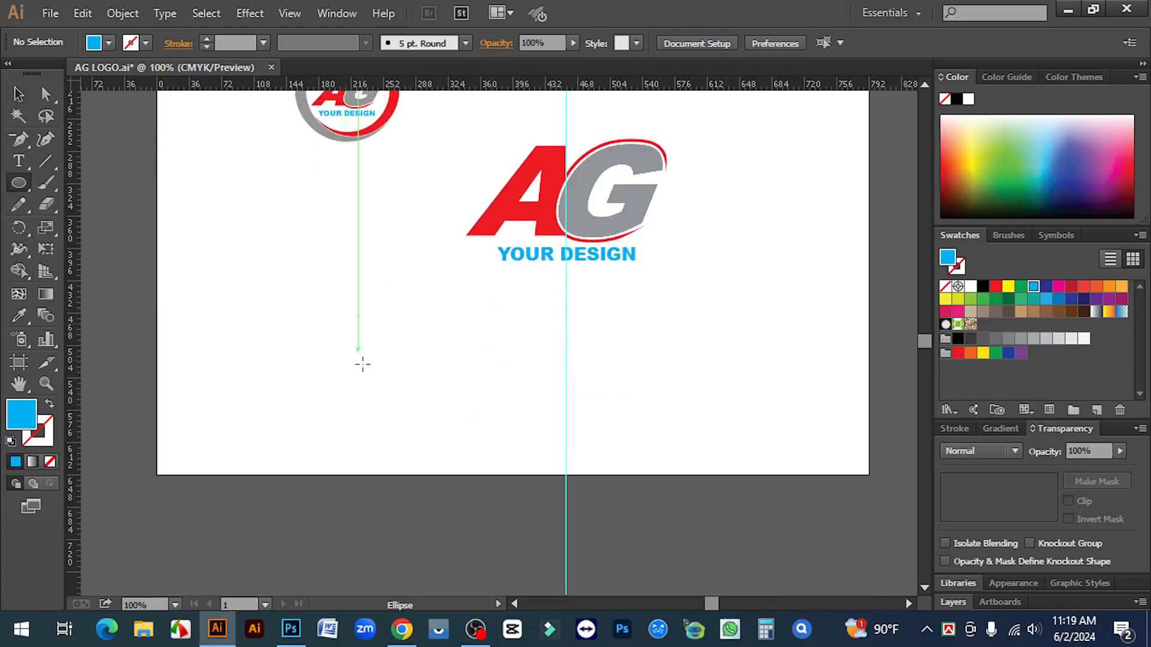
{"action": "left_click_drag", "start_coordinate": [290, 337], "coordinate": [396, 442]}
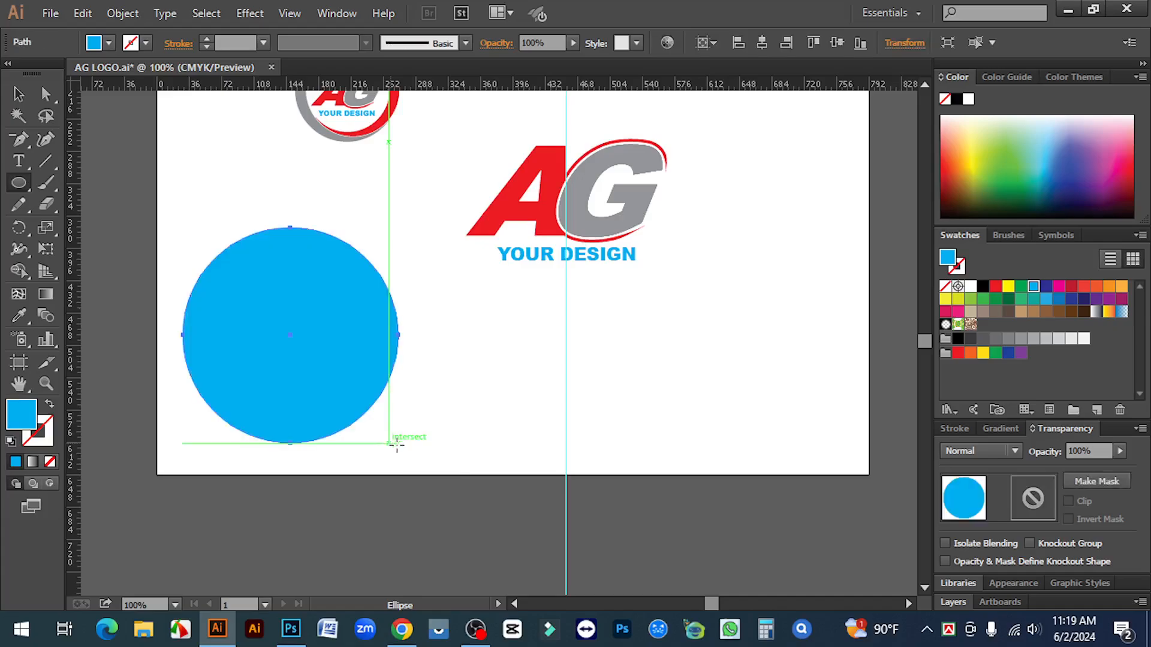
{"action": "left_click", "coordinate": [18, 94]}
{"action": "left_click", "coordinate": [478, 370]}
{"action": "key", "text": "z"}
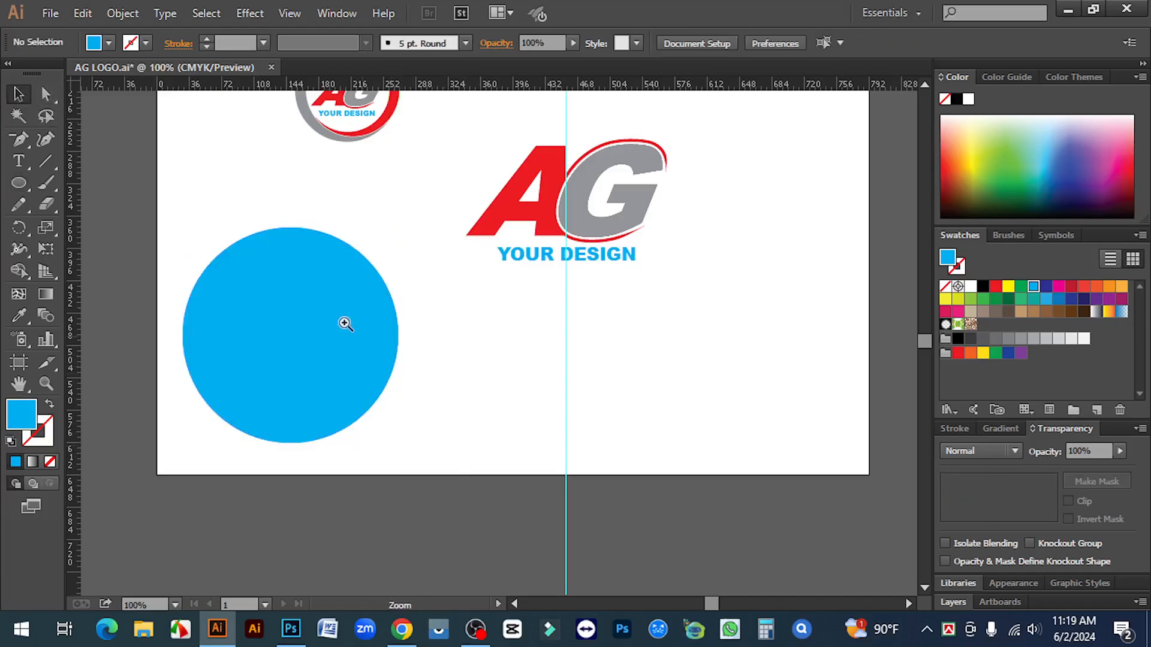
{"action": "left_click", "coordinate": [372, 333]}
Paste a copy of the blue circle on top, shrink it and fill it red
{"action": "left_click", "coordinate": [437, 316]}
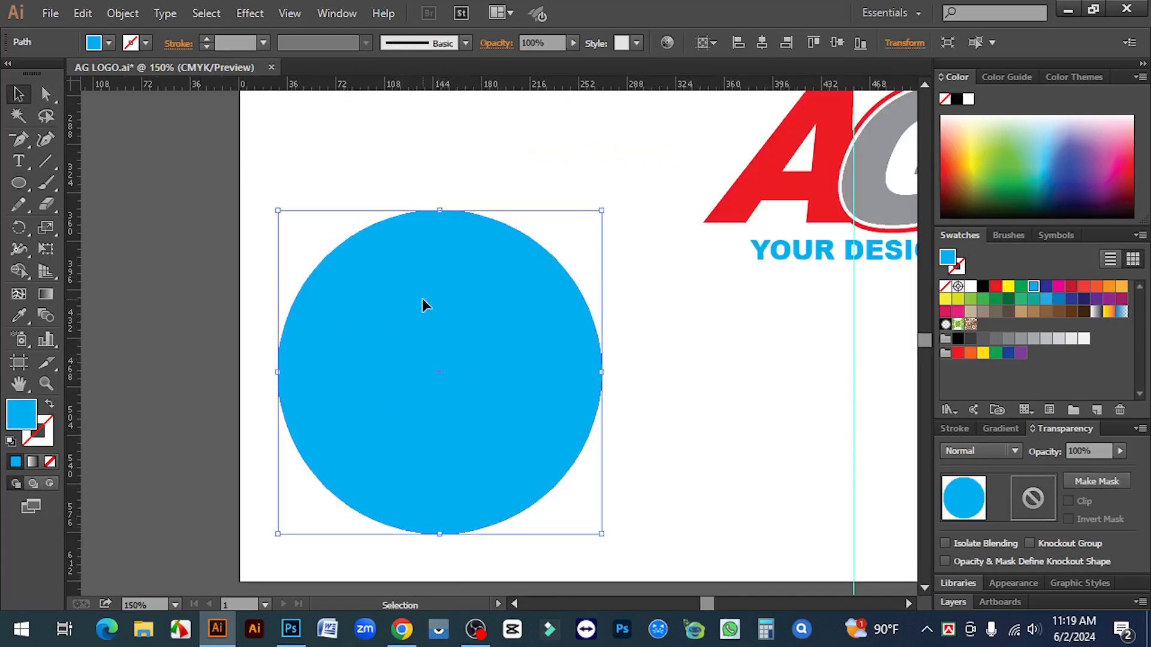
{"action": "left_click", "coordinate": [77, 10]}
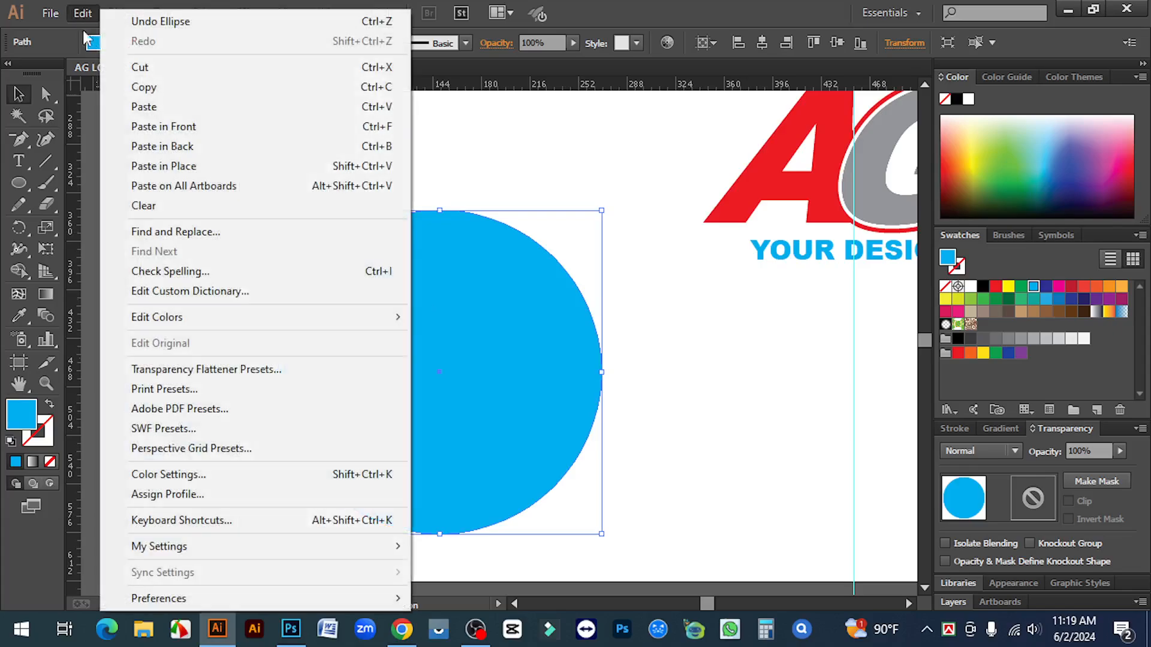
{"action": "left_click", "coordinate": [151, 88]}
{"action": "left_click", "coordinate": [82, 13]}
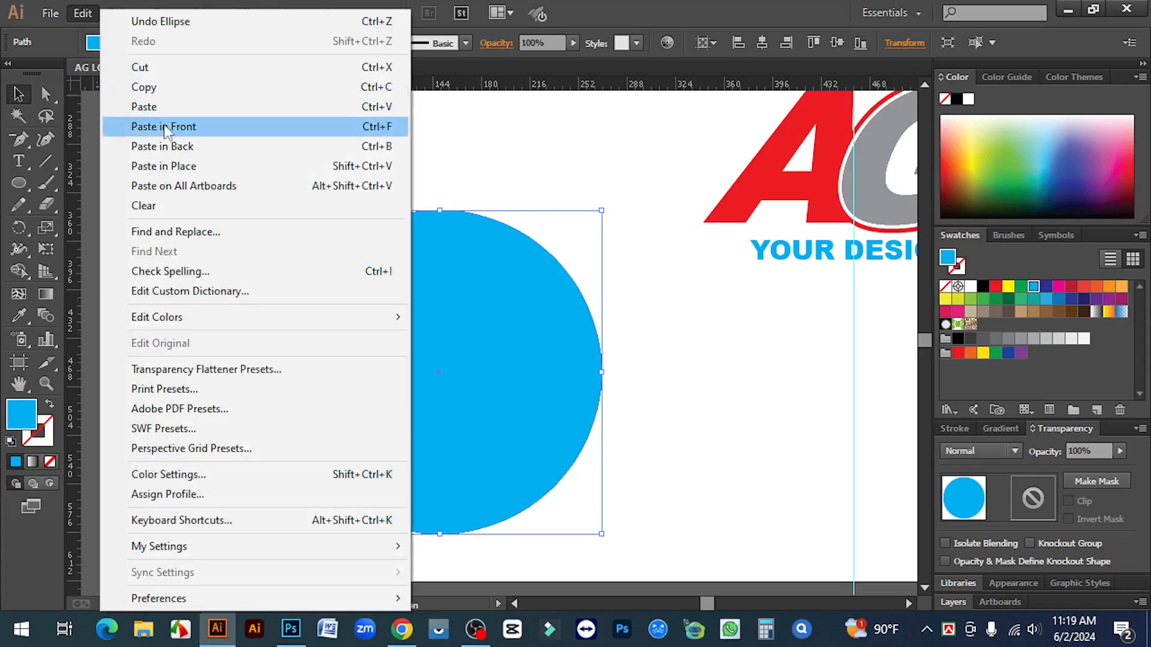
{"action": "left_click", "coordinate": [163, 124]}
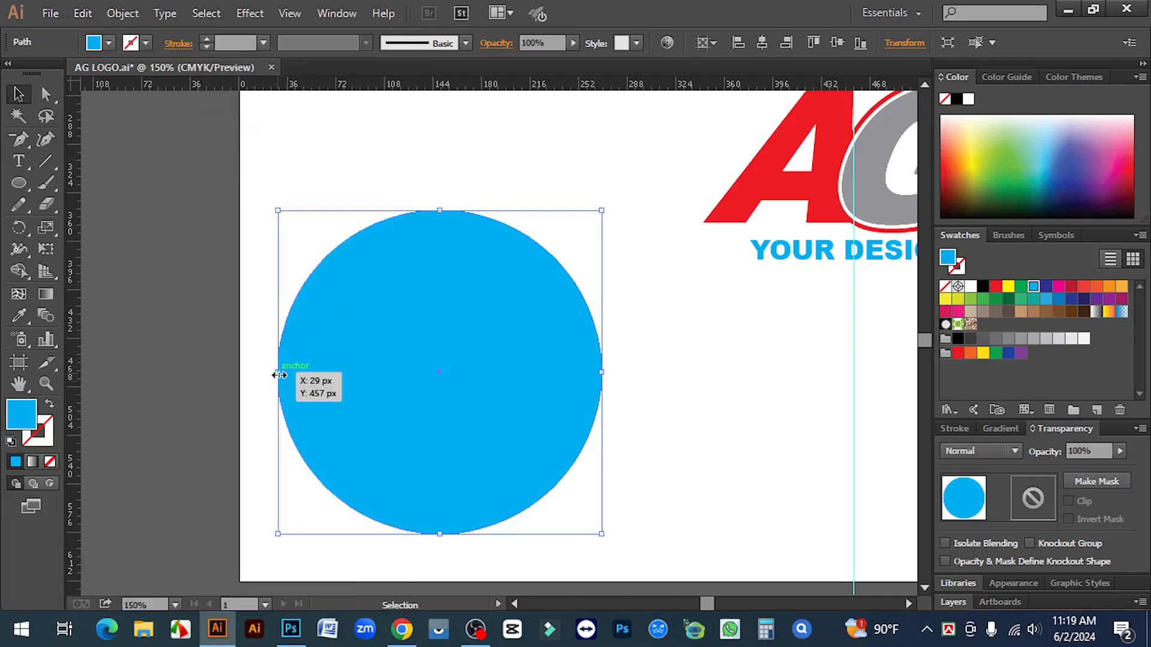
{"action": "left_click_drag", "start_coordinate": [278, 375], "coordinate": [310, 375]}
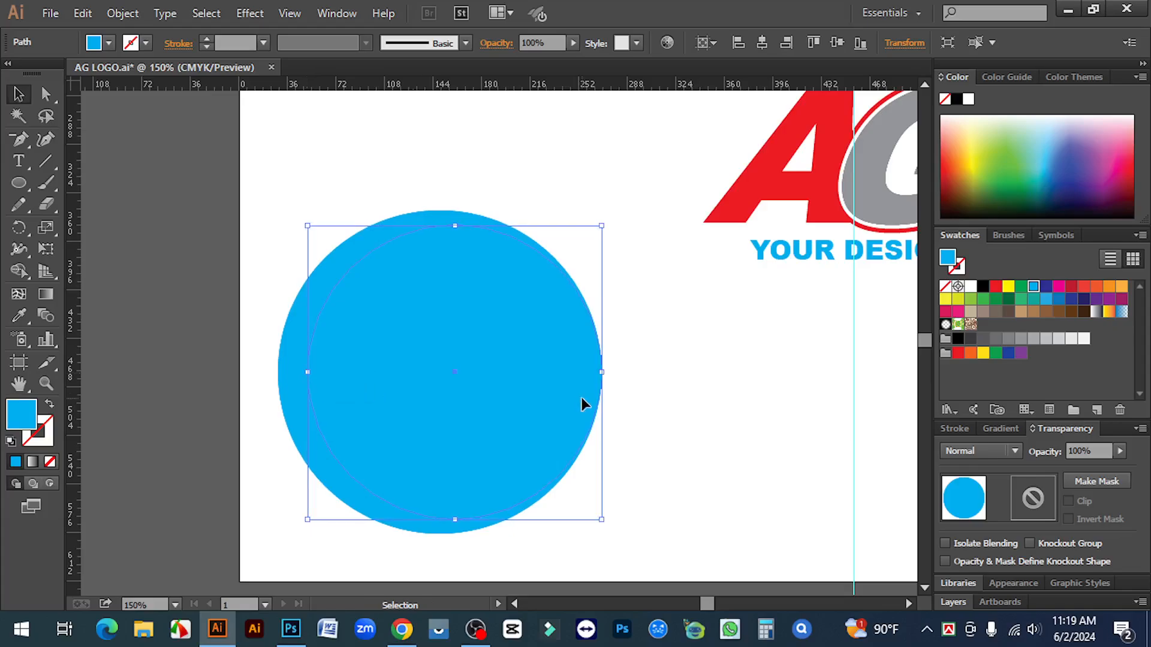
{"action": "left_click", "coordinate": [995, 288]}
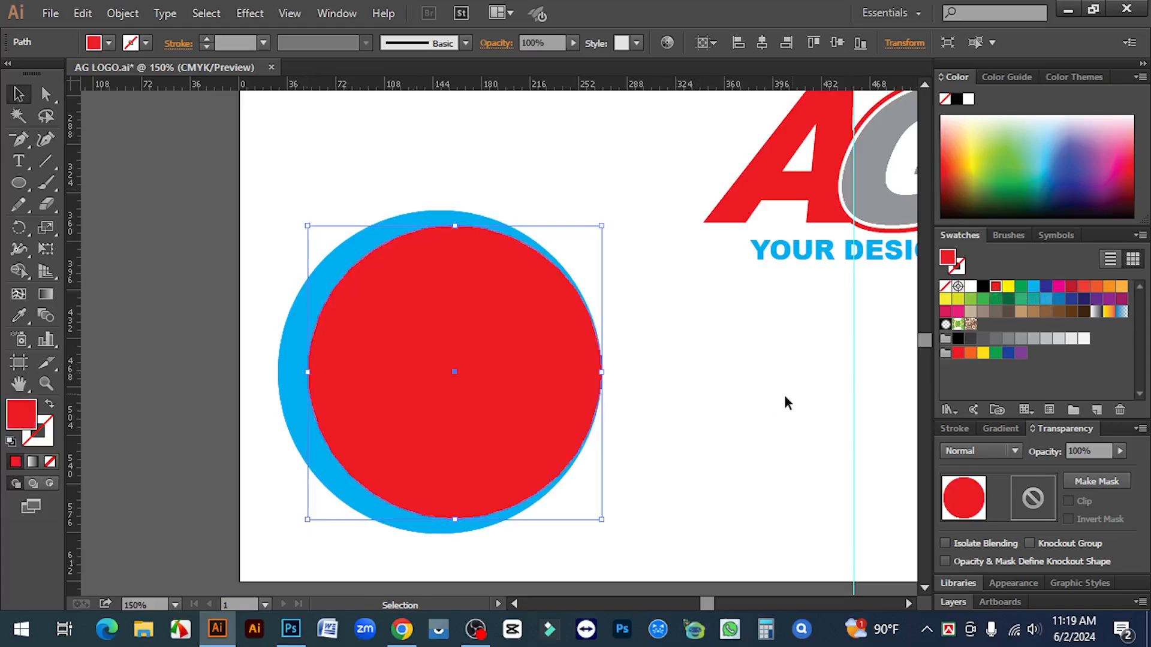
{"action": "left_click", "coordinate": [753, 398]}
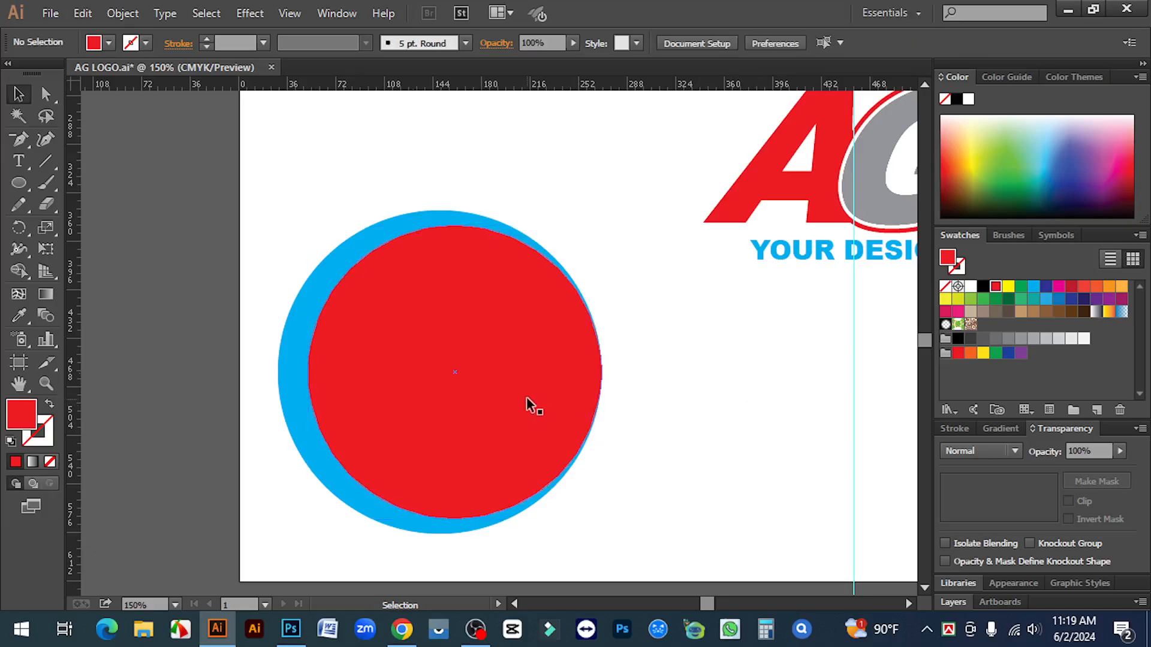
Nudge the red circle right and stretch its left side so it overlaps the blue one
{"action": "left_click", "coordinate": [527, 405]}
{"action": "key", "text": "Right"}
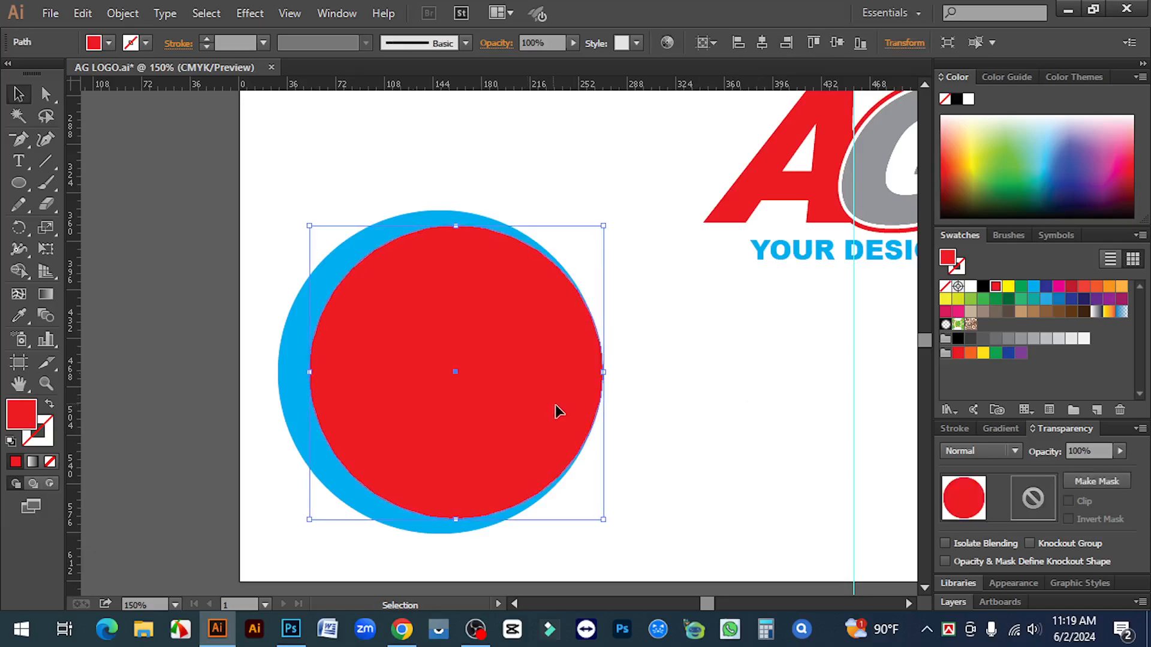
{"action": "key", "text": "Right"}
{"action": "key", "text": "Right"}
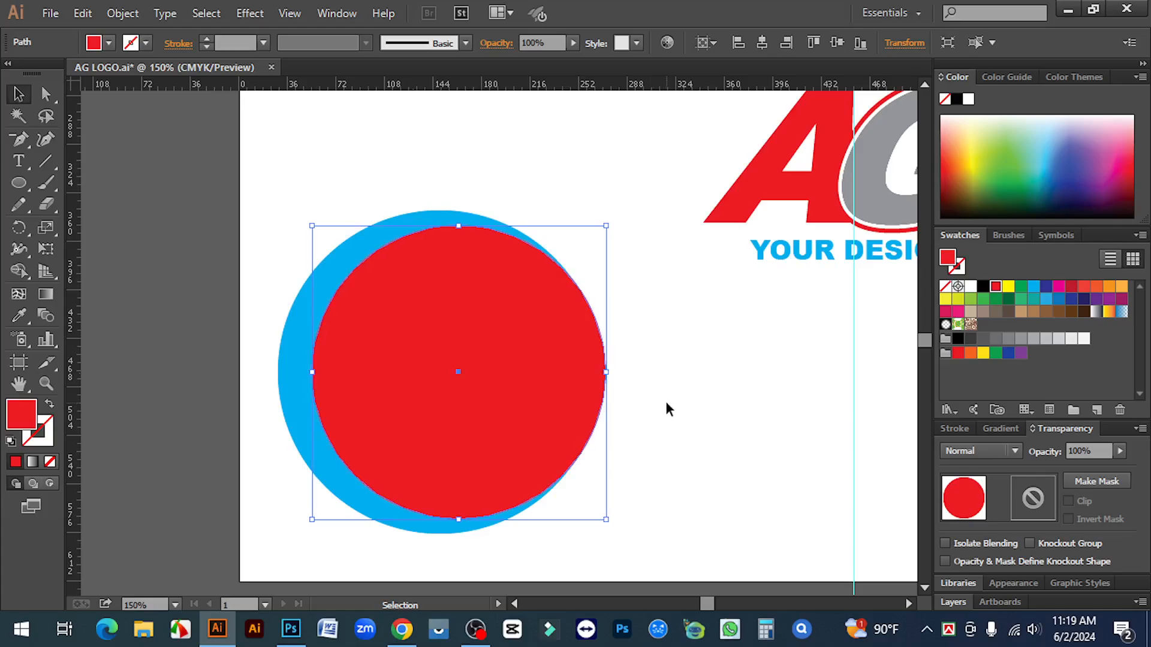
{"action": "key", "text": "ctrl+shift+b"}
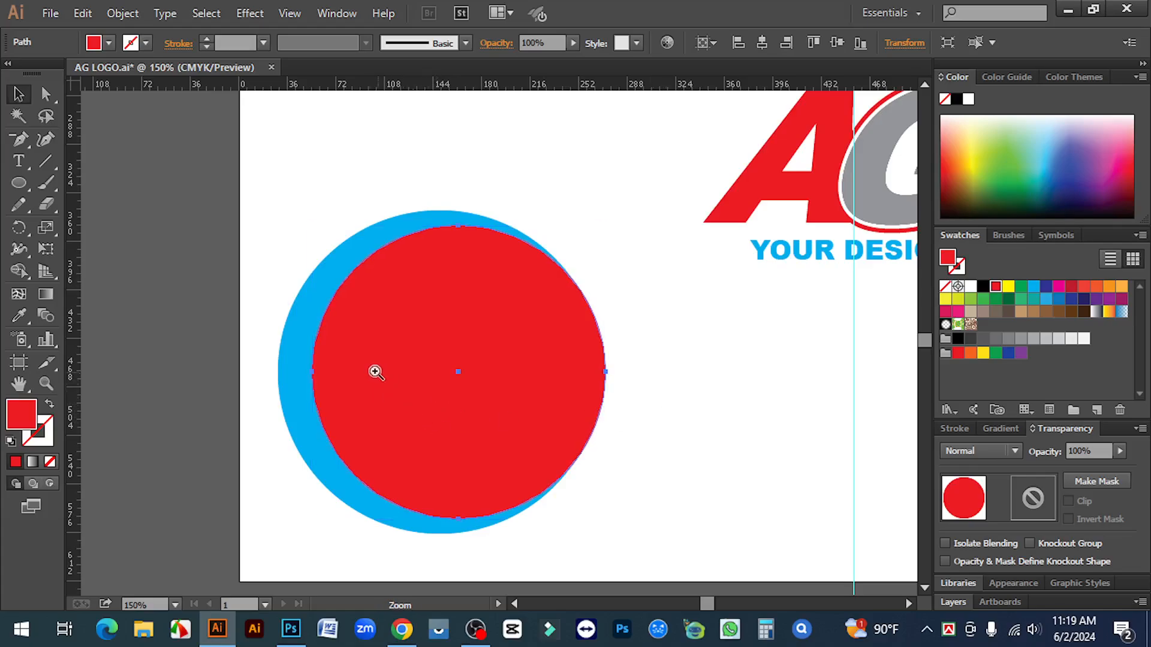
{"action": "key", "text": "ctrl+plus"}
{"action": "left_click_drag", "start_coordinate": [416, 345], "coordinate": [409, 344]}
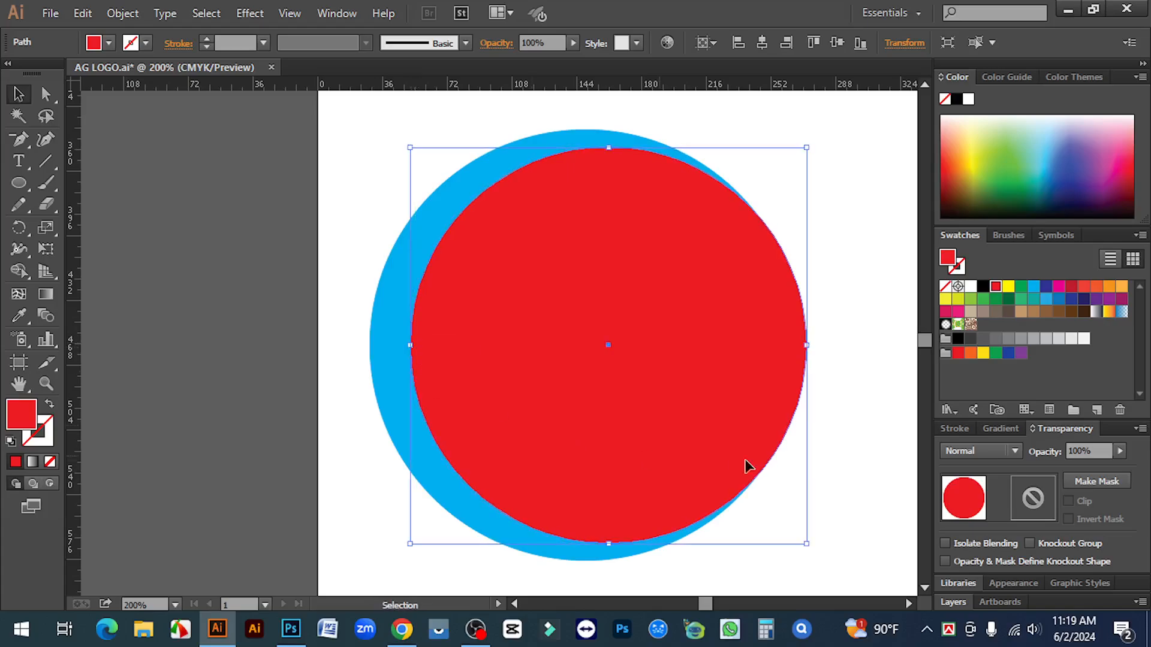
{"action": "left_click", "coordinate": [849, 433]}
{"action": "key", "text": "ctrl+minus"}
Delete the red circle with the Shape Builder, leaving a thin blue crescent
{"action": "left_click_drag", "start_coordinate": [597, 341], "coordinate": [636, 385]}
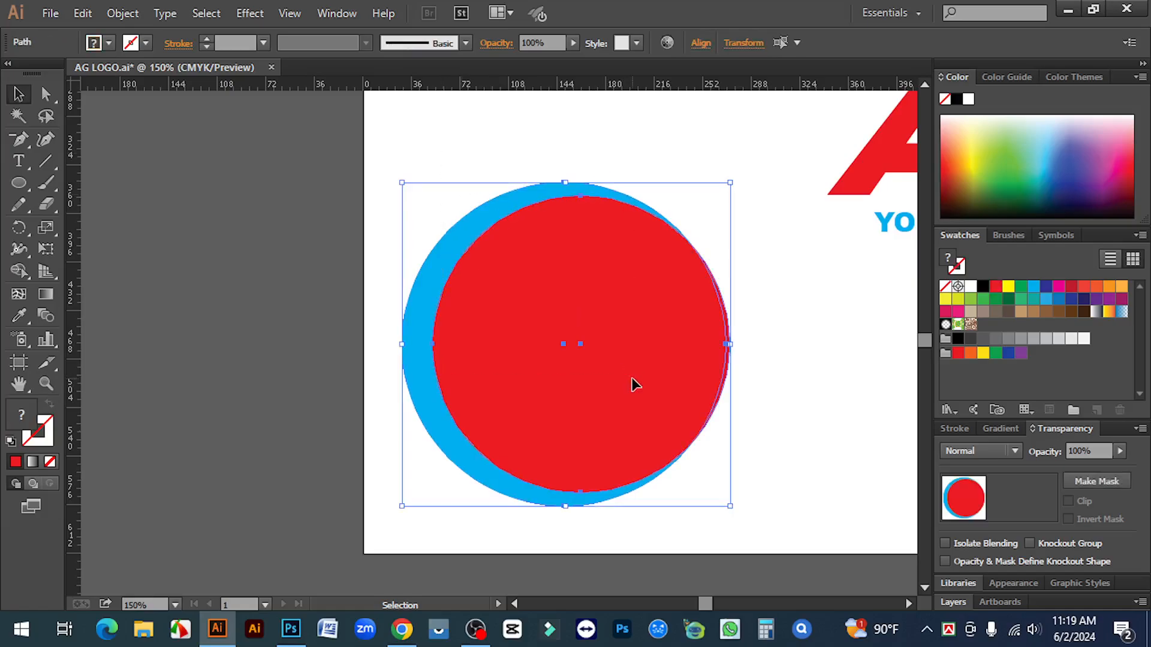
{"action": "left_click", "coordinate": [18, 271]}
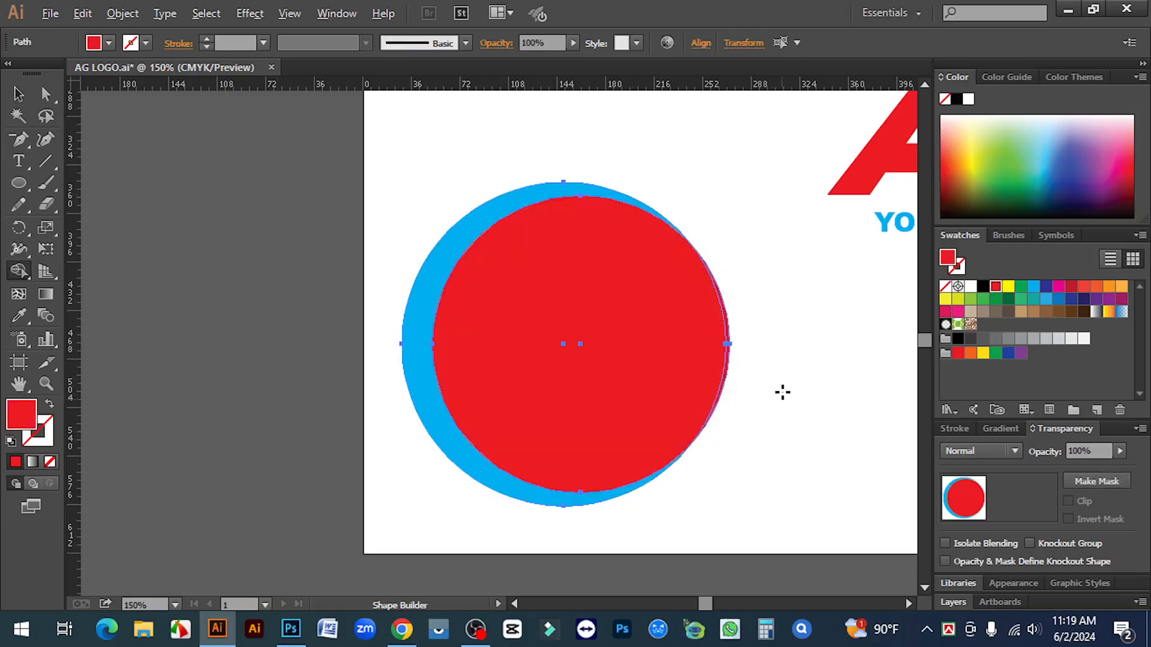
{"action": "left_click_drag", "start_coordinate": [726, 359], "coordinate": [651, 343]}
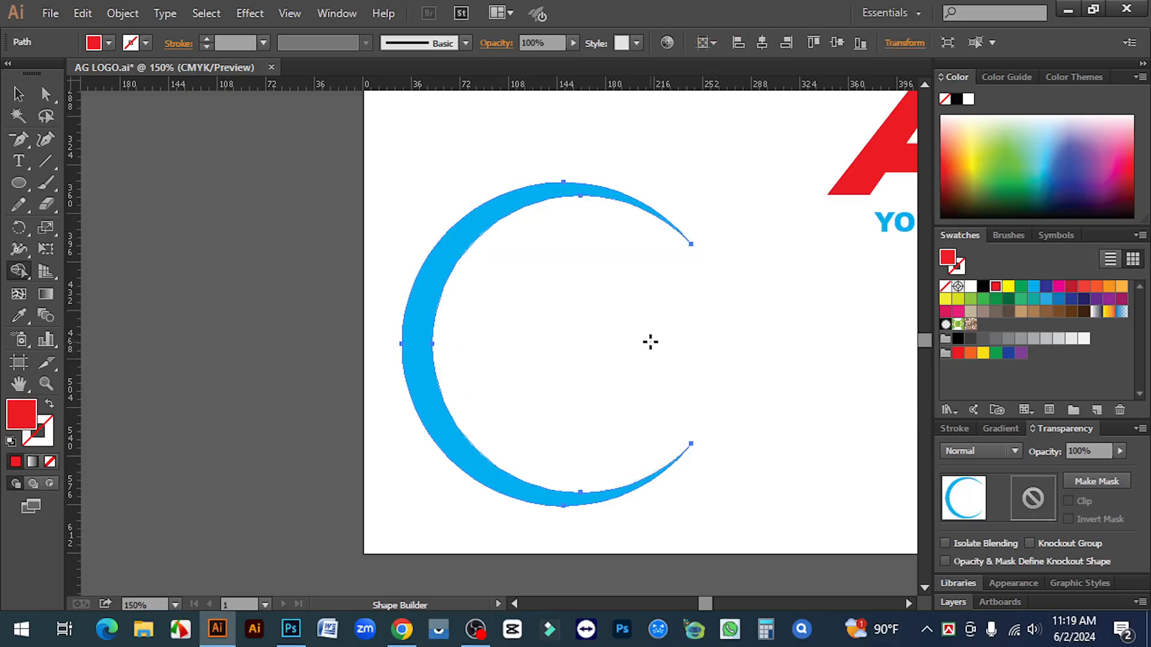
{"action": "left_click", "coordinate": [14, 96]}
{"action": "left_click", "coordinate": [385, 177]}
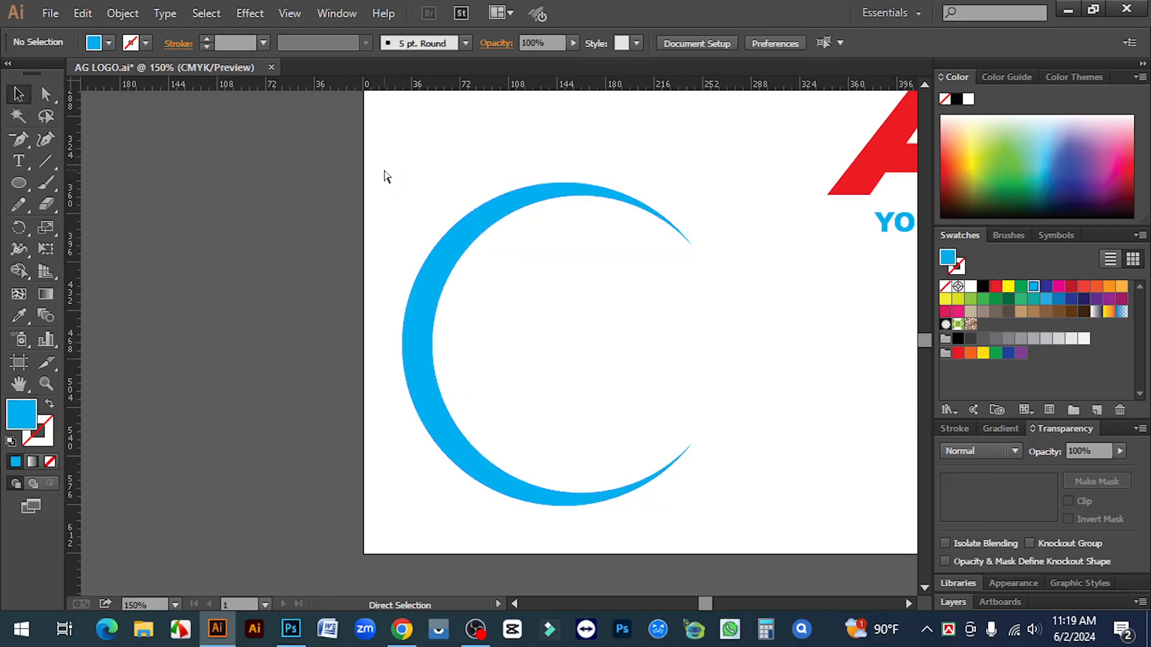
{"action": "key", "text": "ctrl+minus"}
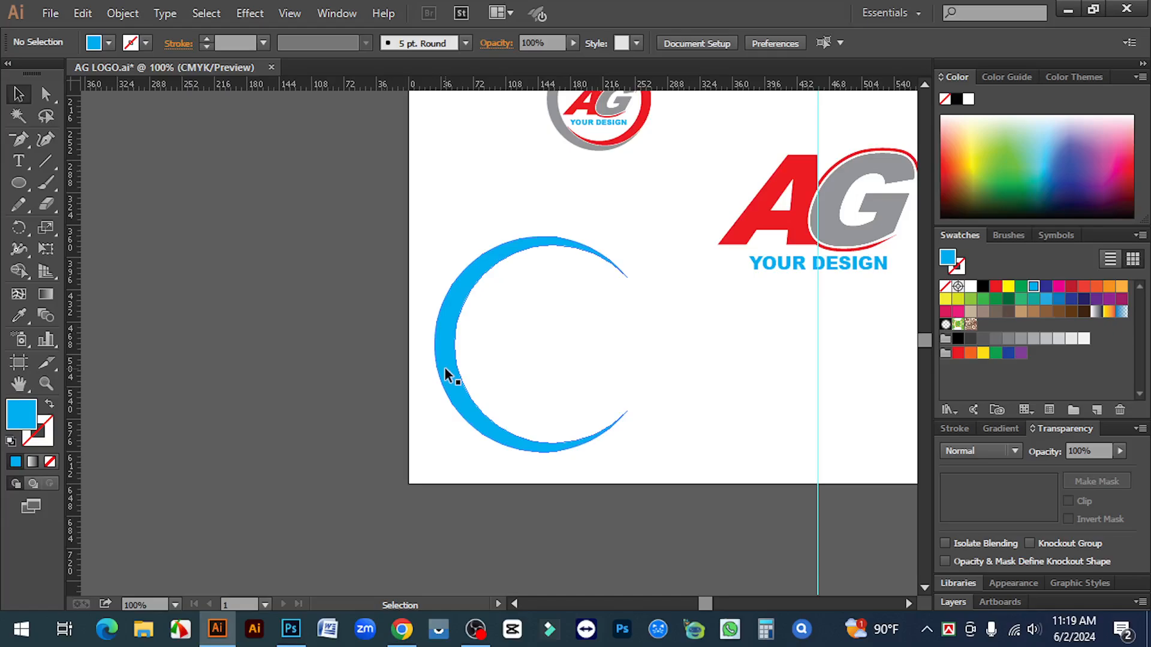
Duplicate the crescent, rotate the copy 180°, scale it down and move it inside
{"action": "left_click_drag", "start_coordinate": [445, 375], "coordinate": [555, 390]}
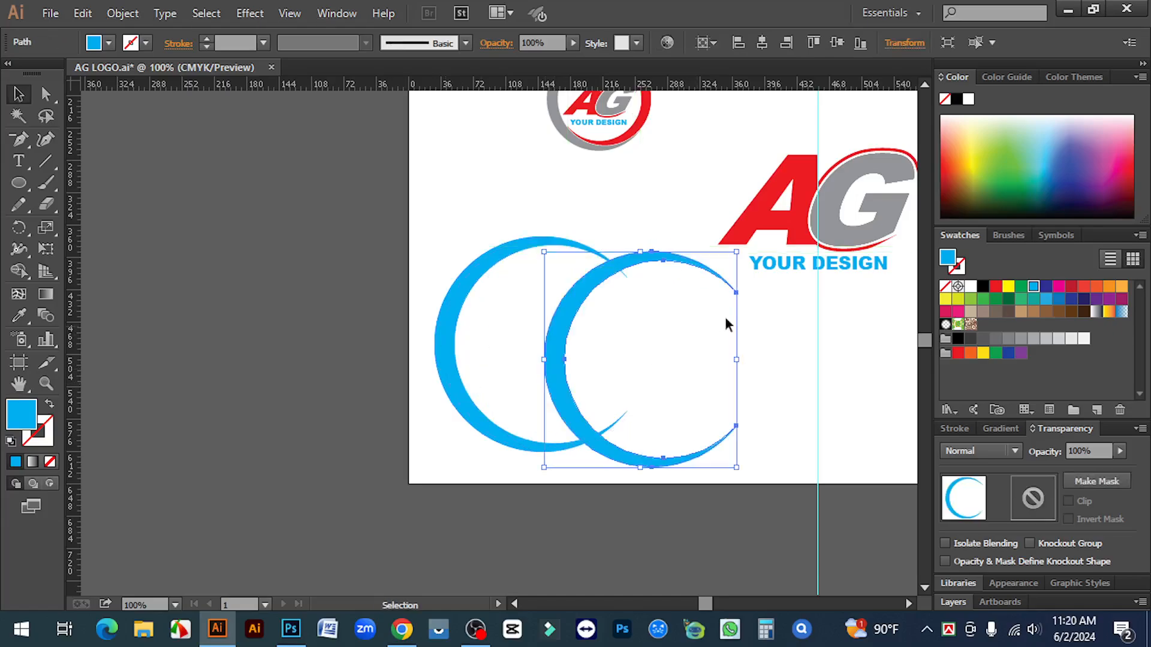
{"action": "left_click_drag", "start_coordinate": [744, 247], "coordinate": [517, 468]}
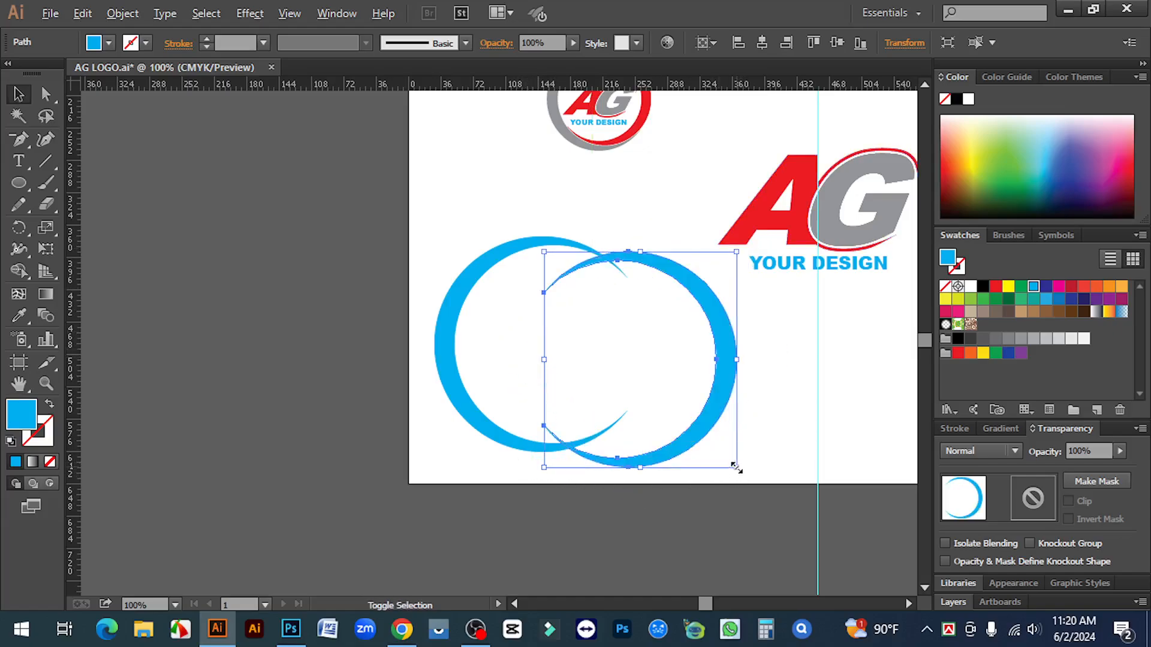
{"action": "left_click_drag", "start_coordinate": [737, 467], "coordinate": [705, 435]}
{"action": "key", "text": "ctrl+space"}
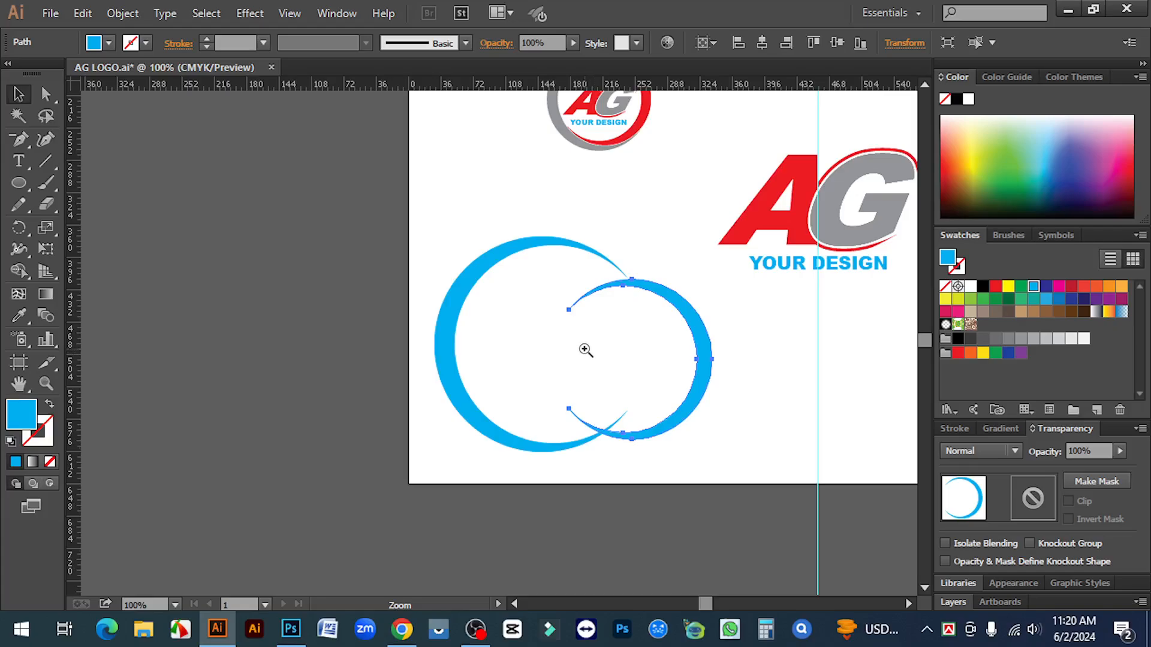
{"action": "left_click", "coordinate": [586, 349]}
{"action": "key", "text": "space"}
{"action": "left_click_drag", "start_coordinate": [615, 386], "coordinate": [775, 414]}
{"action": "left_click_drag", "start_coordinate": [712, 298], "coordinate": [621, 299]}
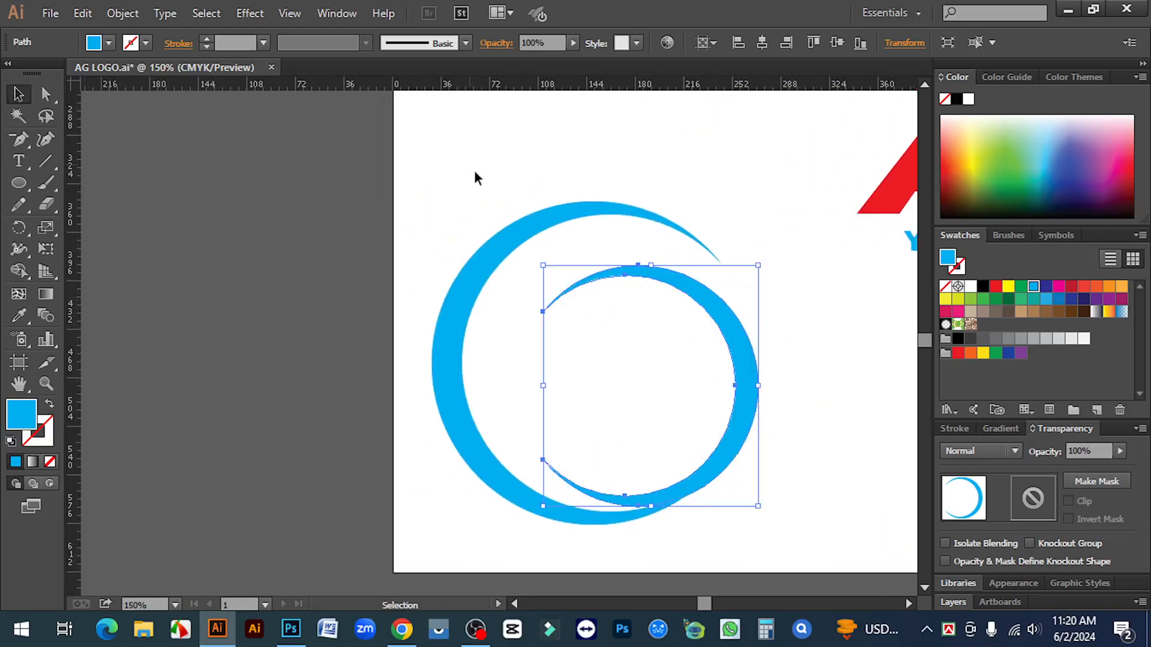
Centre both crescents horizontally and vertically using Align to Selection
{"action": "left_click_drag", "start_coordinate": [476, 177], "coordinate": [646, 368]}
{"action": "left_click", "coordinate": [700, 46]}
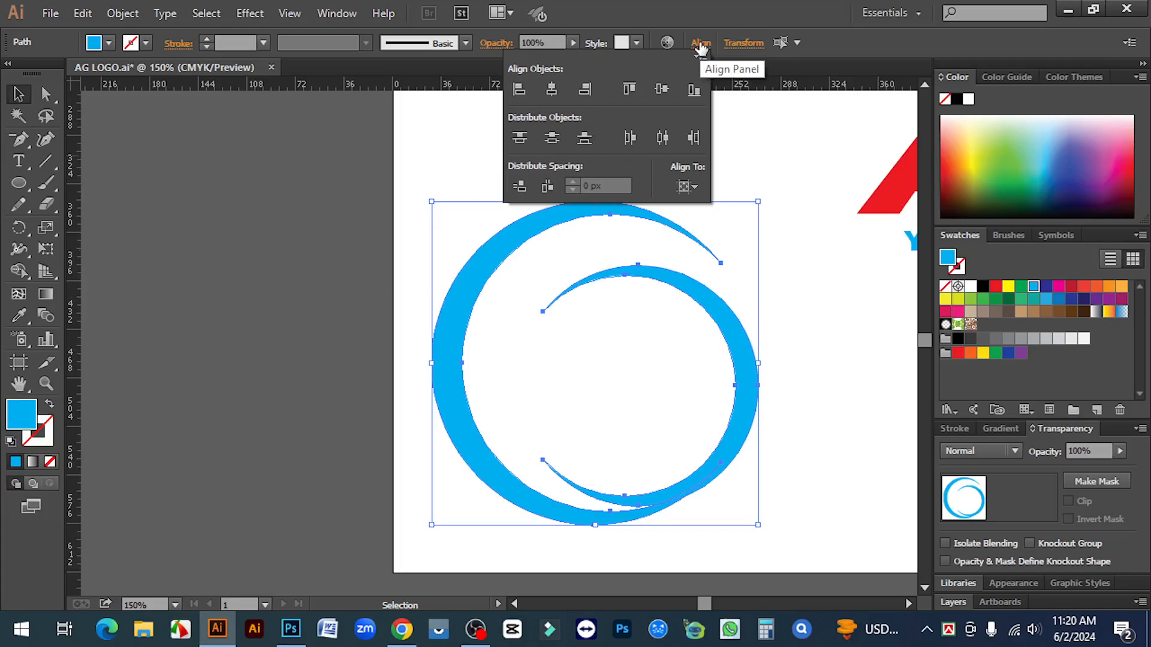
{"action": "left_click", "coordinate": [688, 187]}
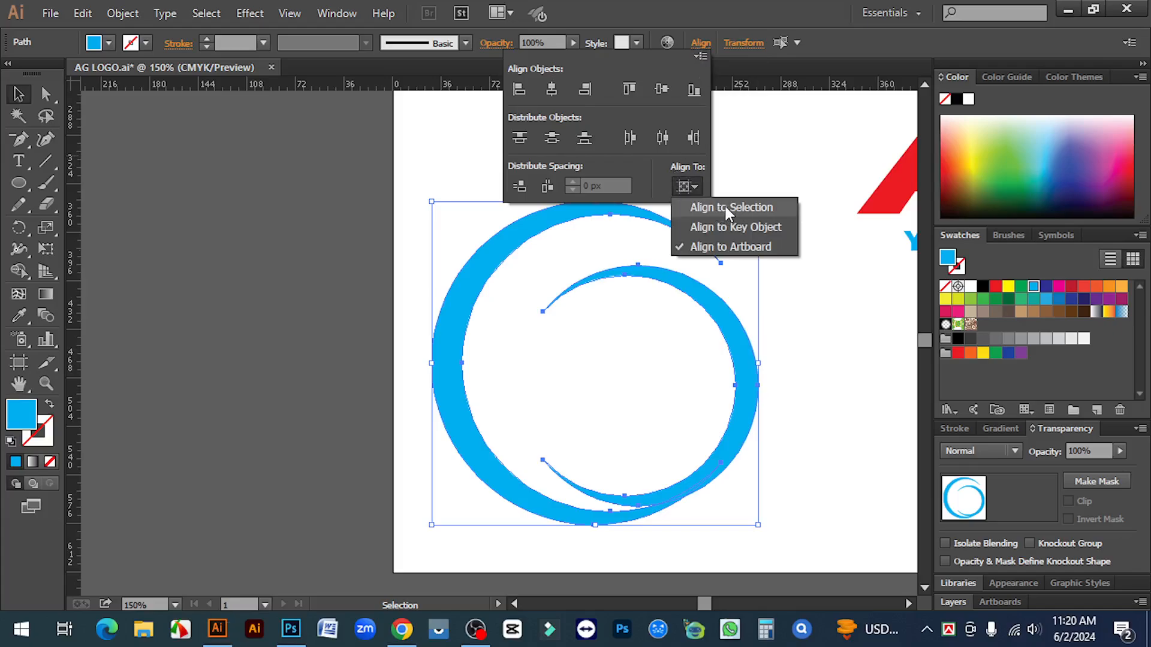
{"action": "left_click", "coordinate": [757, 208]}
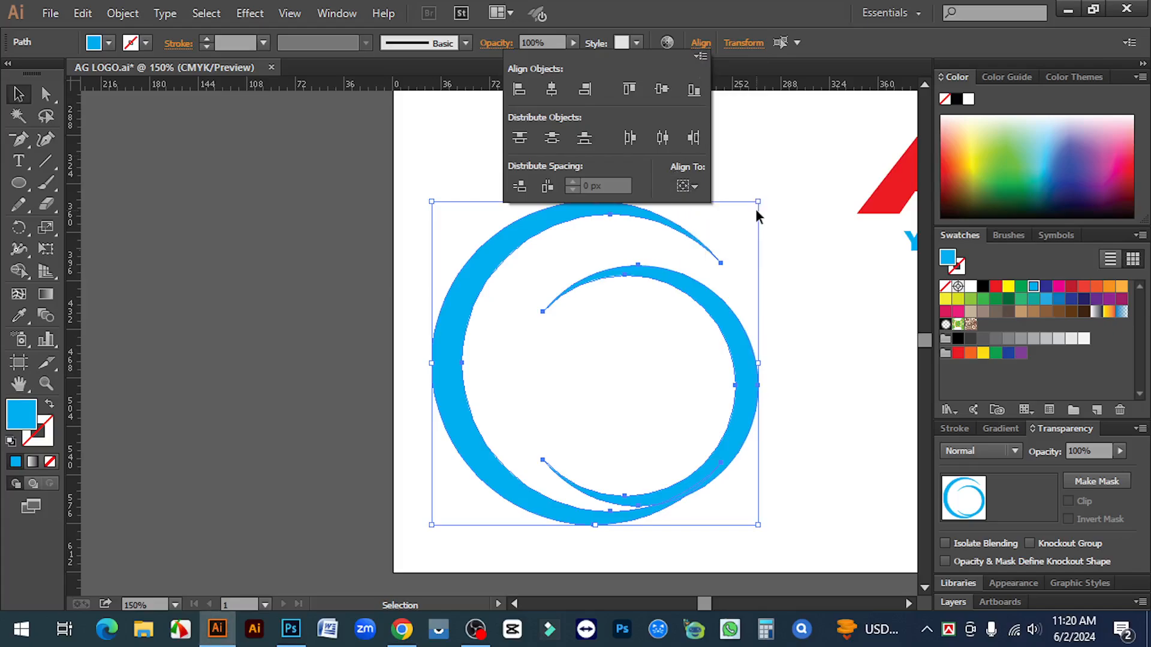
{"action": "left_click", "coordinate": [552, 91]}
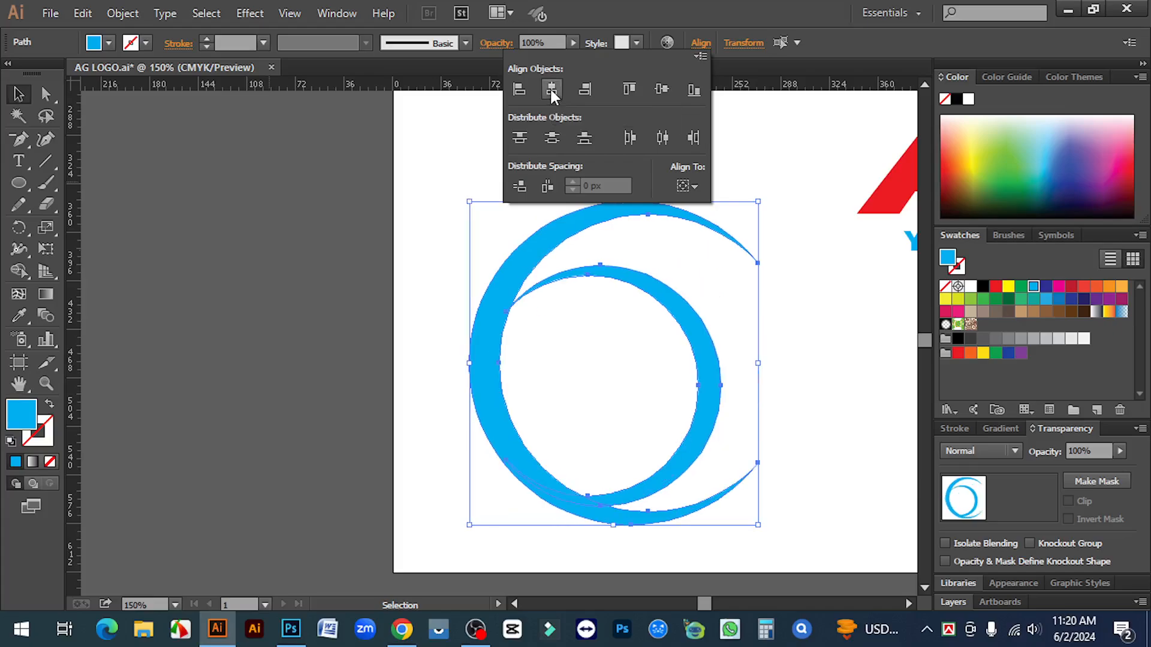
{"action": "left_click", "coordinate": [663, 90]}
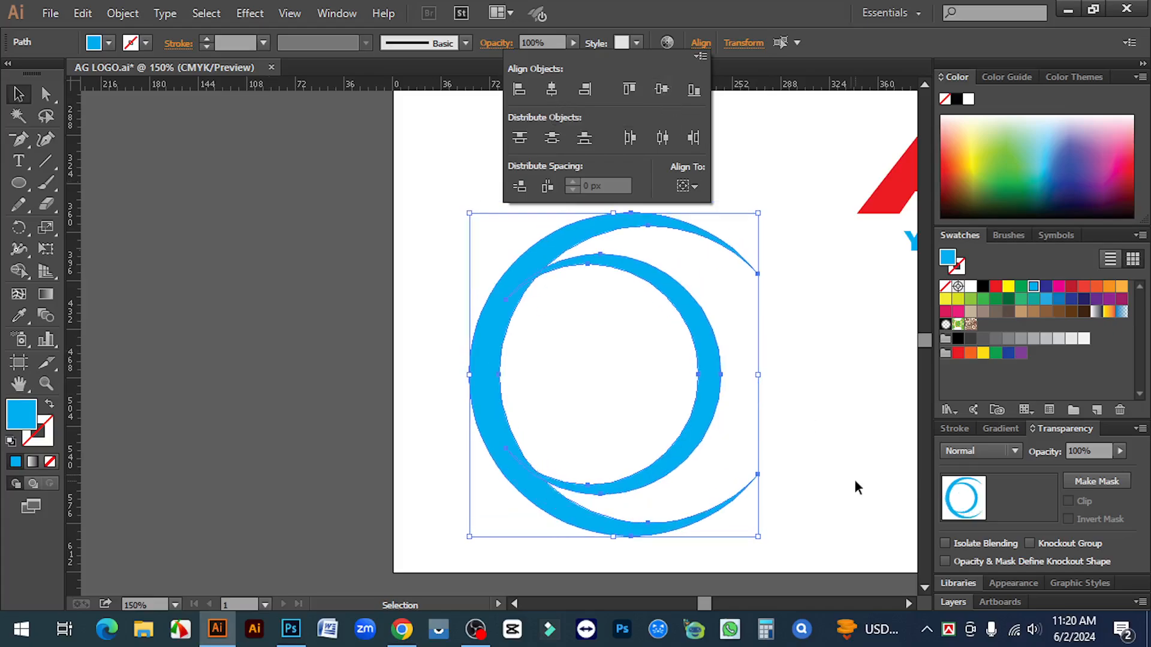
{"action": "left_click", "coordinate": [803, 397]}
Shift and enlarge the inner crescent to about 193.5 × 216.65 px within the outer one
{"action": "left_click", "coordinate": [712, 375]}
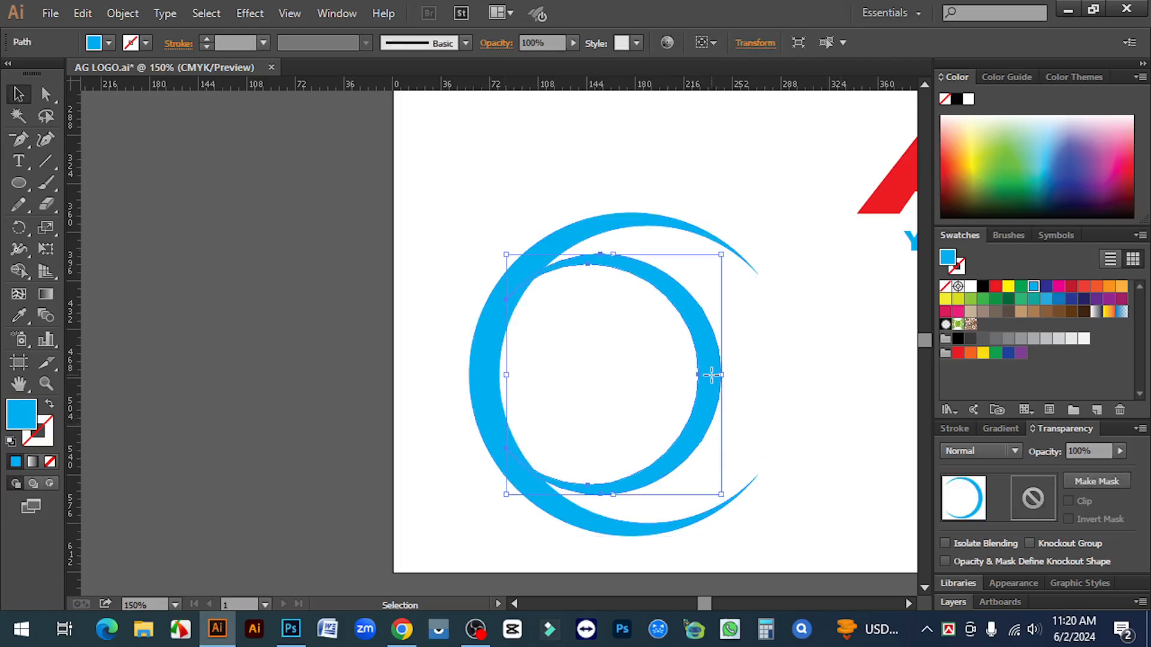
{"action": "left_click_drag", "start_coordinate": [713, 375], "coordinate": [766, 374]}
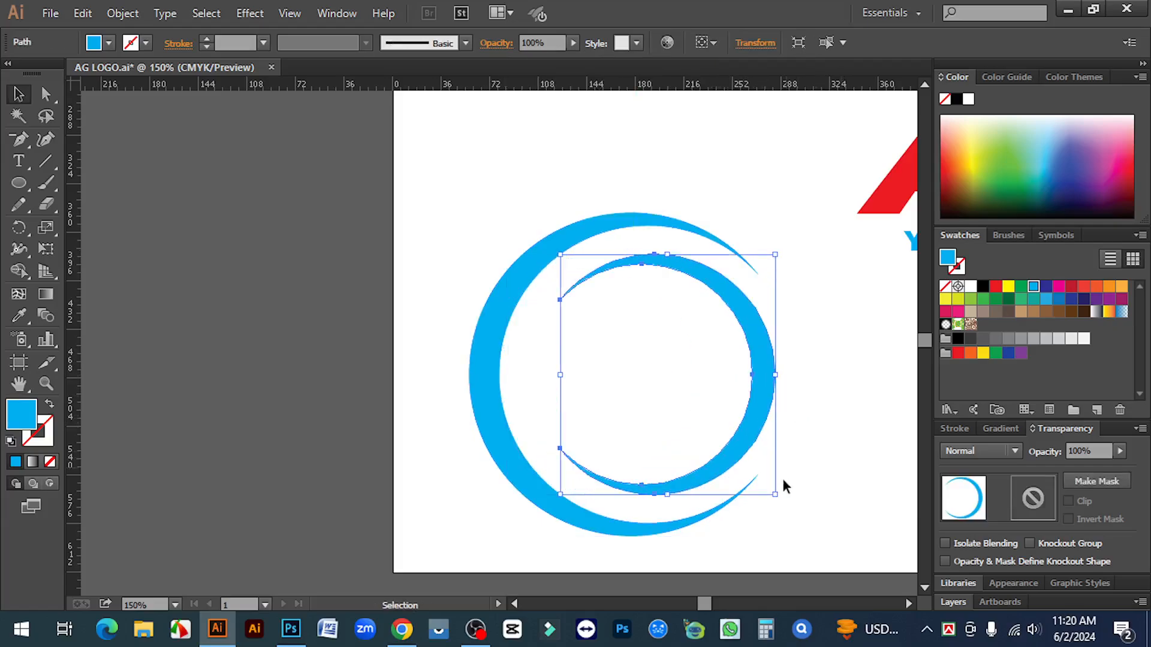
{"action": "left_click_drag", "start_coordinate": [778, 497], "coordinate": [801, 519]}
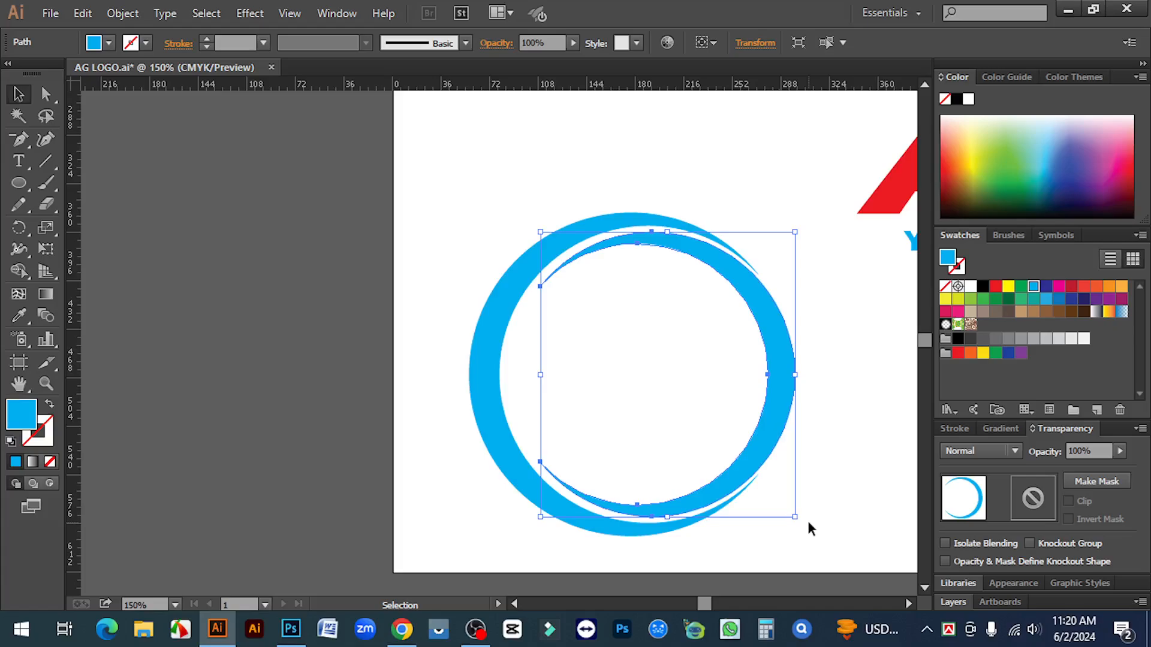
{"action": "key", "text": "Left"}
{"action": "key", "text": "Left"}
{"action": "key", "text": "Left"}
{"action": "key", "text": "Left"}
{"action": "key", "text": "Left"}
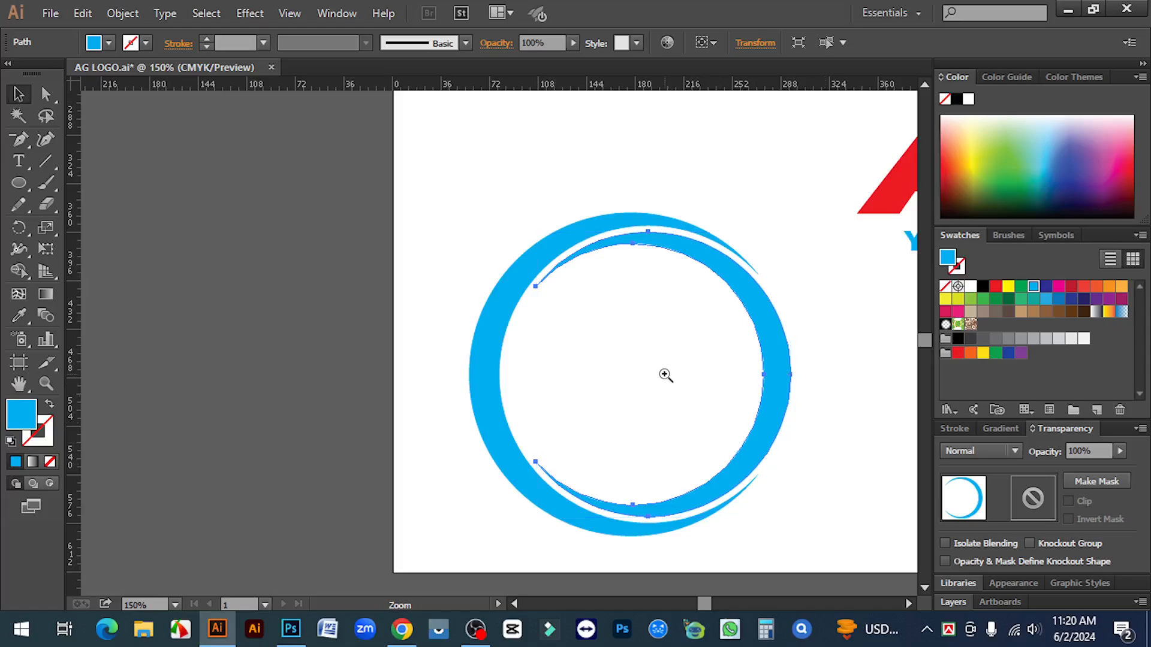
{"action": "key", "text": "ctrl+equal"}
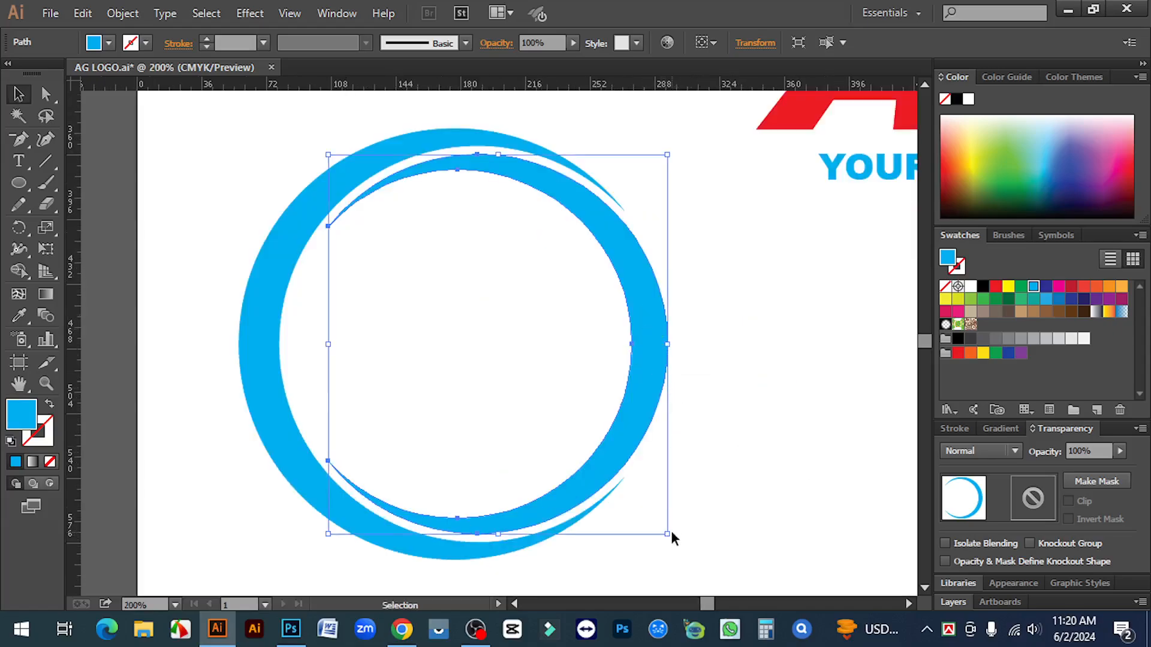
{"action": "left_click_drag", "start_coordinate": [668, 534], "coordinate": [679, 505]}
{"action": "key", "text": "ctrl+equal"}
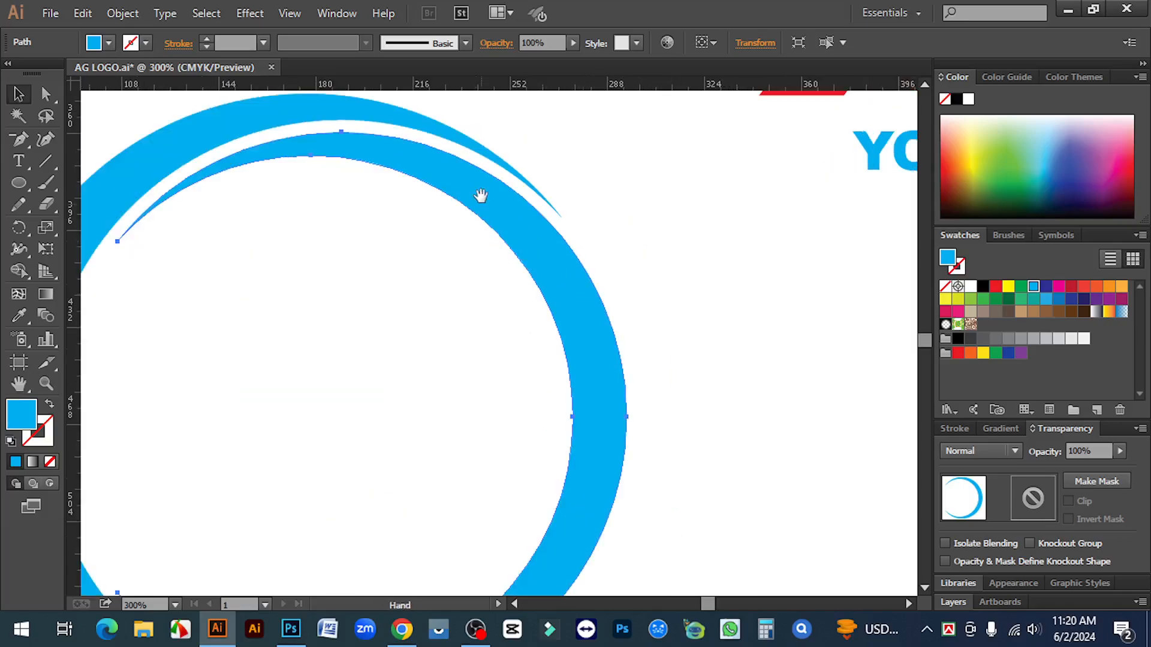
{"action": "left_click_drag", "start_coordinate": [648, 144], "coordinate": [700, 283]}
Colour the outer crescent grey by sampling the G with the Eyedropper
{"action": "left_click", "coordinate": [744, 351]}
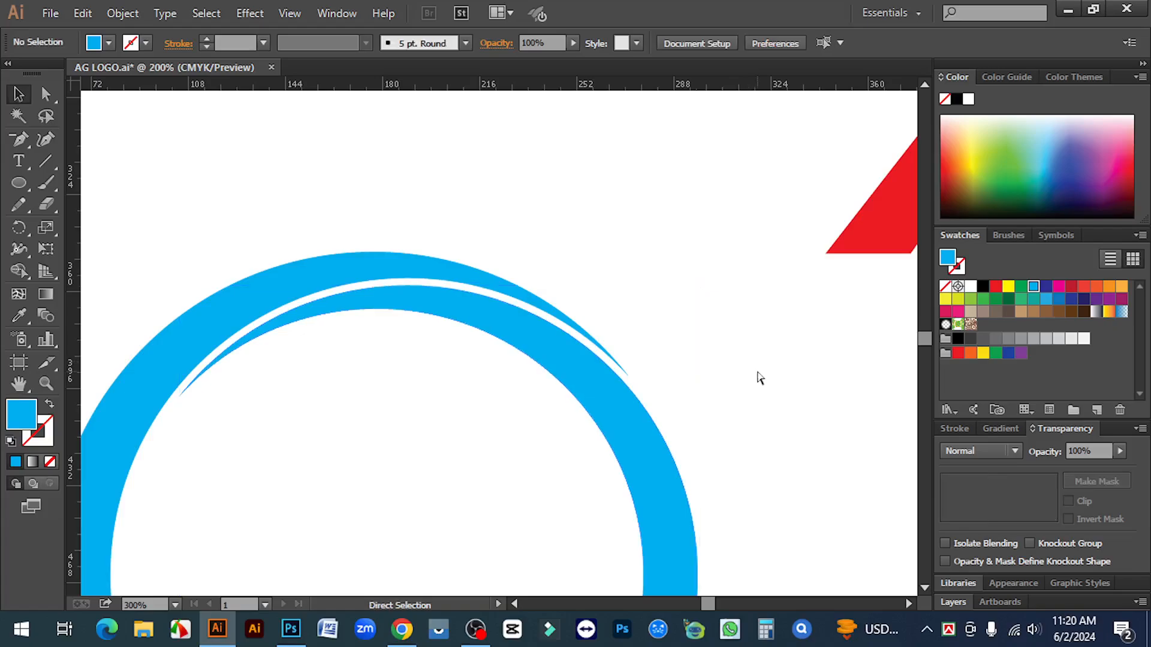
{"action": "key", "text": "ctrl+1"}
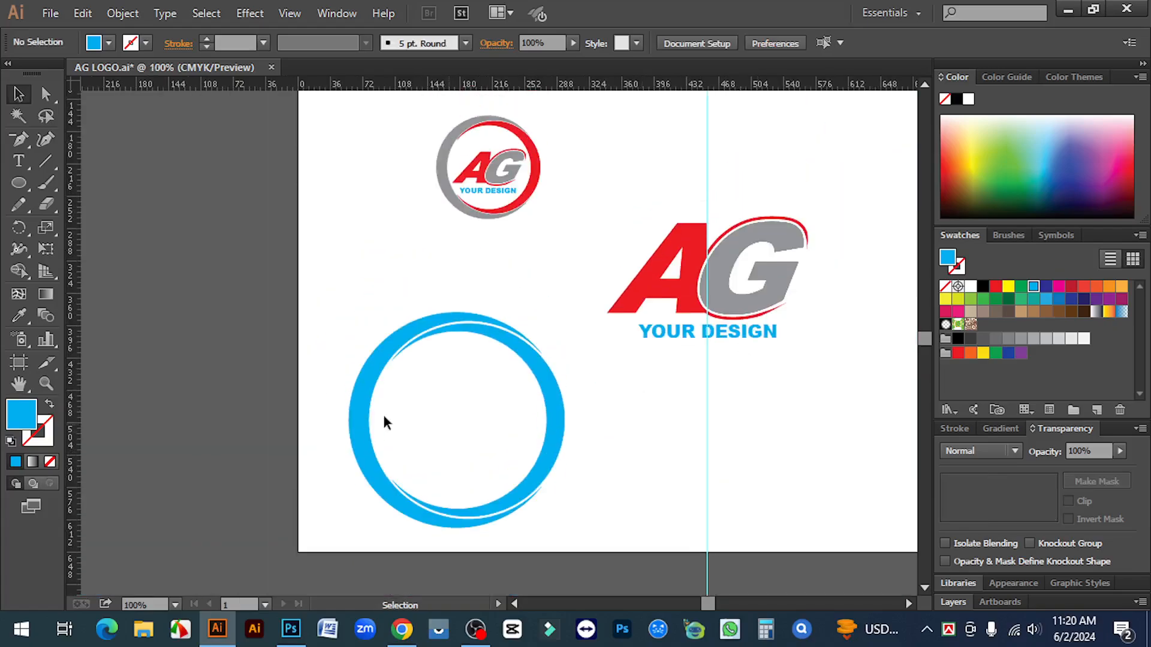
{"action": "left_click", "coordinate": [362, 393]}
{"action": "key", "text": "i"}
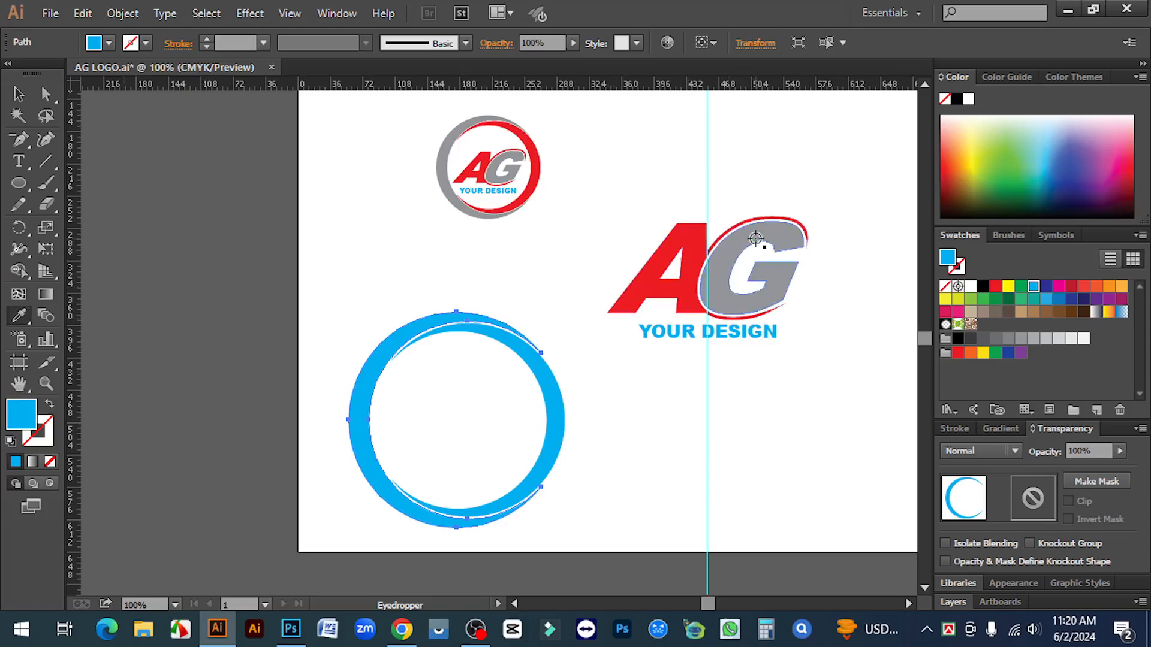
{"action": "left_click", "coordinate": [754, 237]}
{"action": "key", "text": "v"}
{"action": "left_click", "coordinate": [354, 275]}
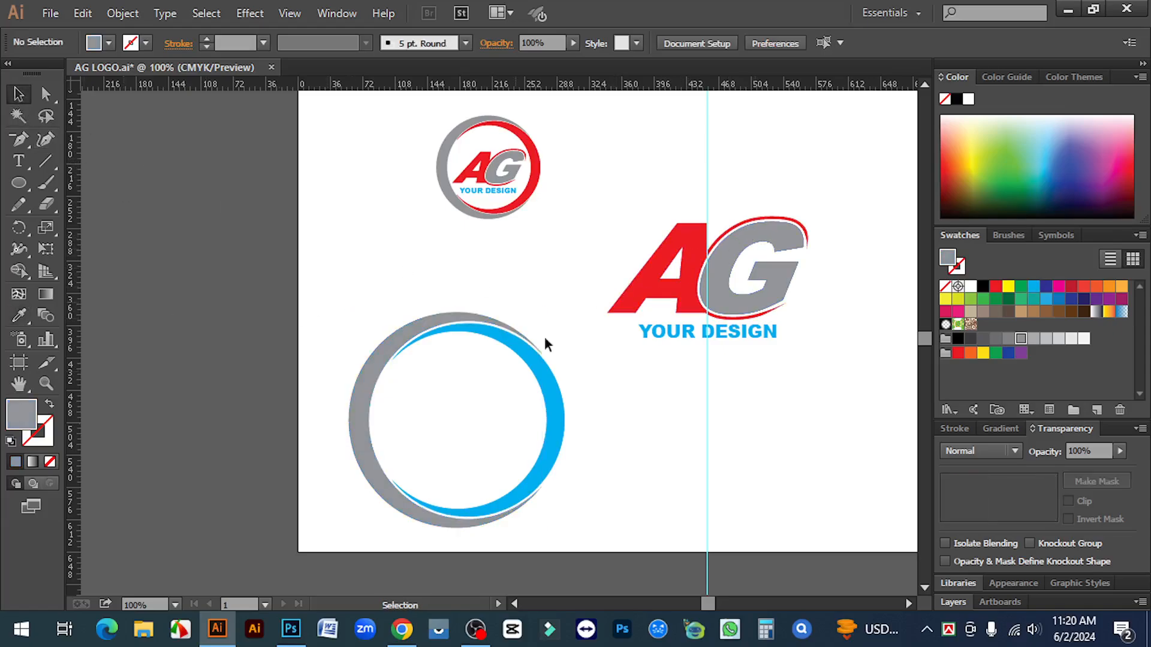
Colour the inner crescent red from the letter A and group both rings
{"action": "left_click", "coordinate": [552, 392]}
{"action": "left_click", "coordinate": [21, 325]}
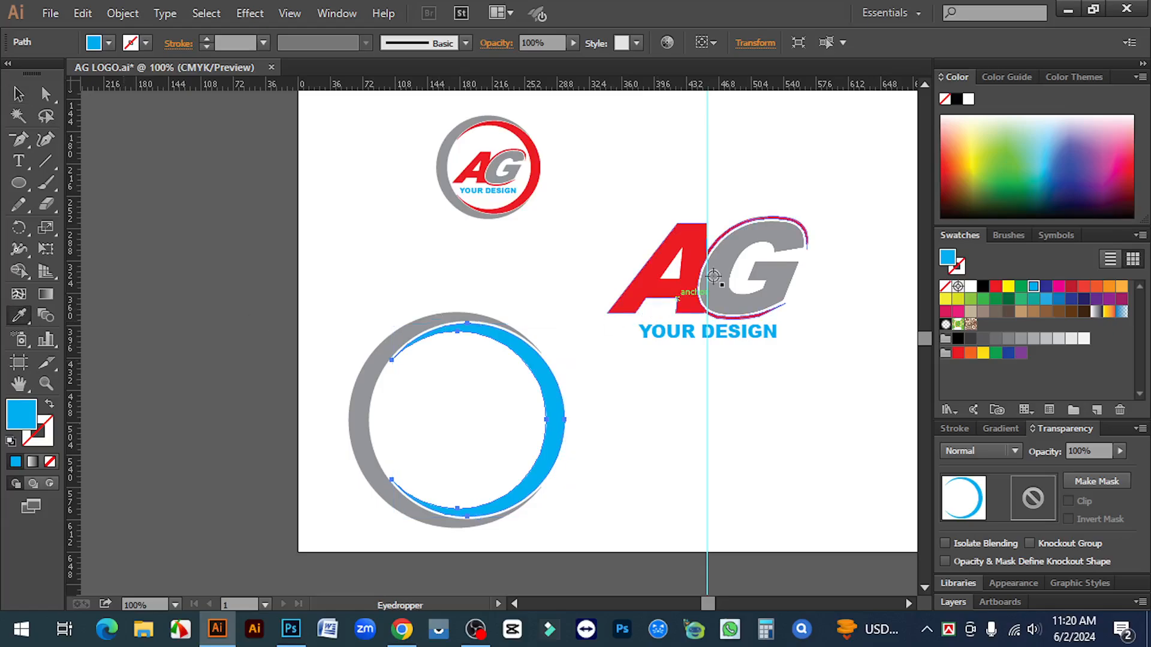
{"action": "left_click", "coordinate": [693, 247]}
{"action": "left_click", "coordinate": [18, 94]}
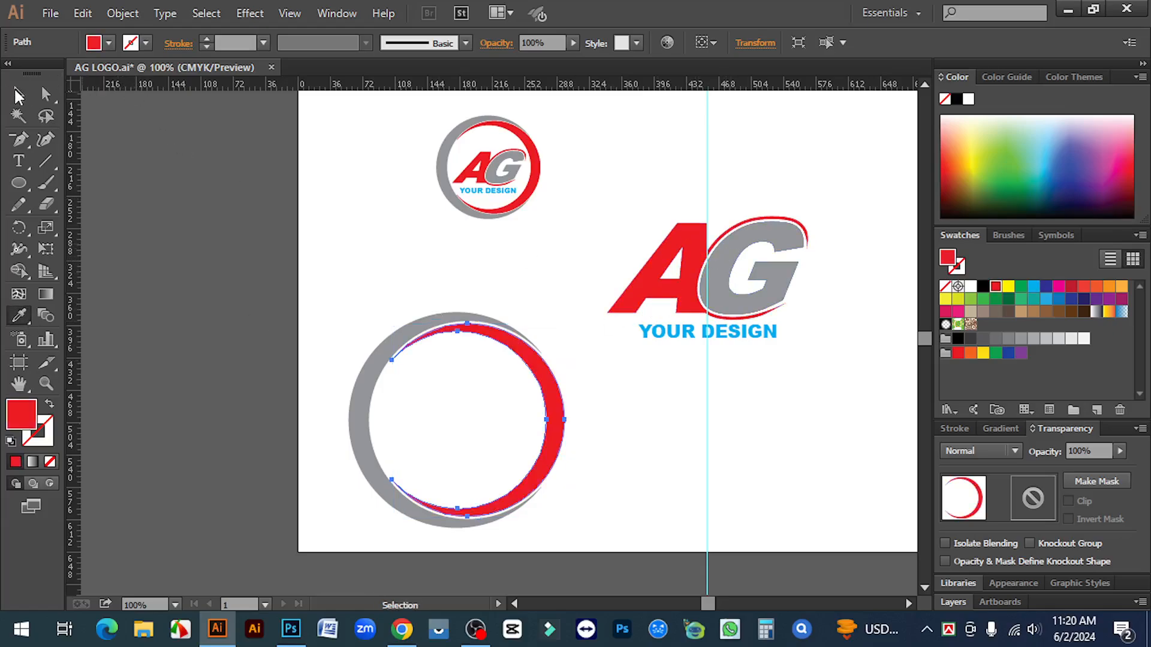
{"action": "left_click_drag", "start_coordinate": [323, 271], "coordinate": [504, 442]}
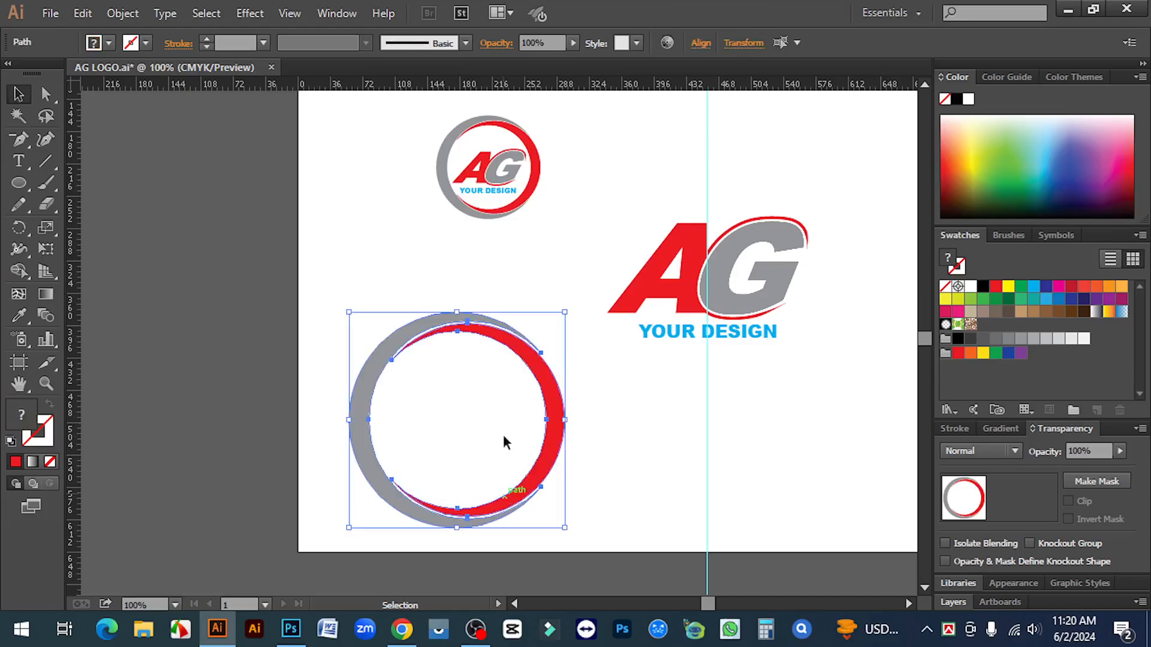
{"action": "right_click", "coordinate": [478, 338]}
{"action": "left_click", "coordinate": [546, 412]}
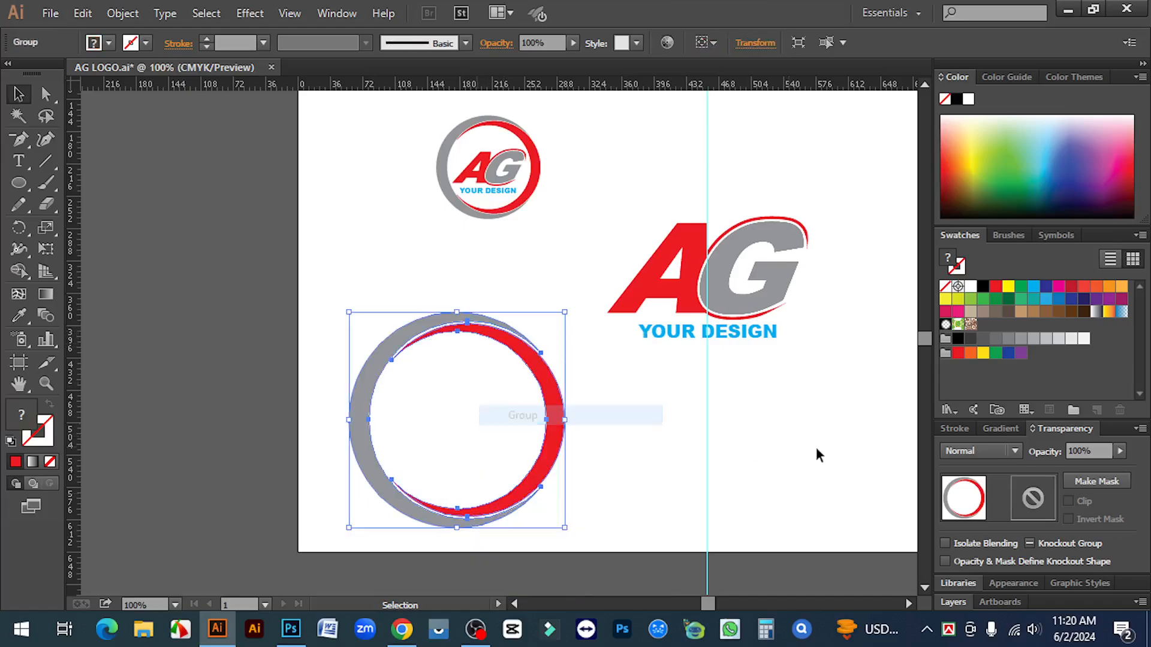
{"action": "left_click", "coordinate": [693, 449]}
{"action": "left_click_drag", "start_coordinate": [688, 438], "coordinate": [775, 462]}
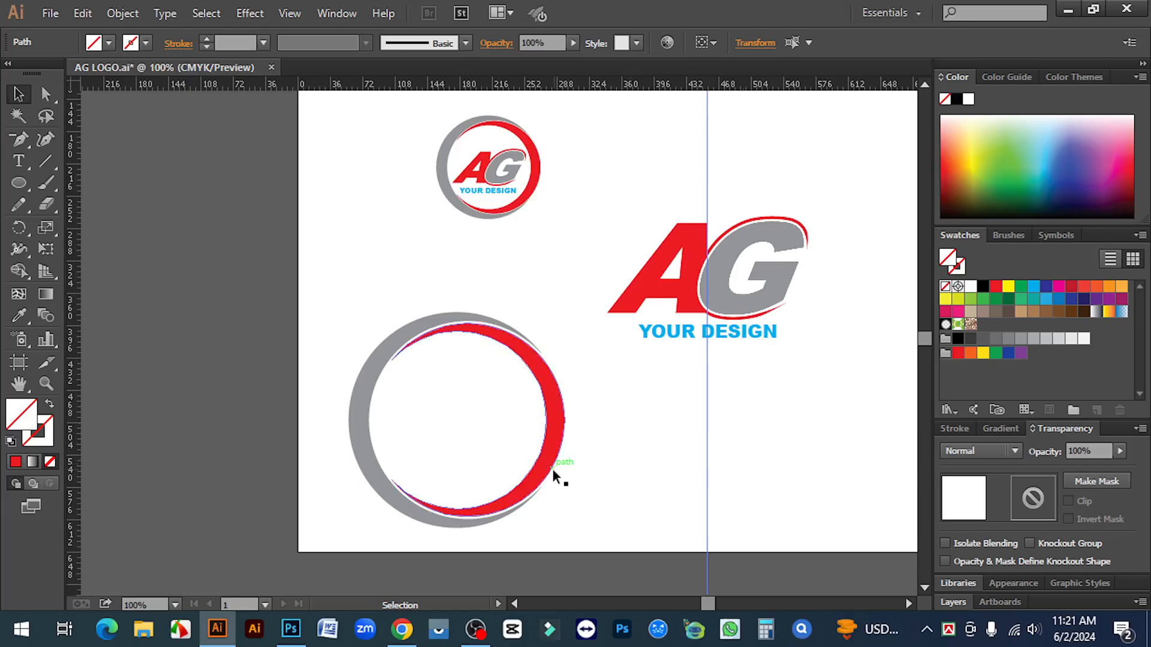
Move the red-grey ring group over the large AG logo
{"action": "left_click", "coordinate": [534, 466]}
{"action": "left_click_drag", "start_coordinate": [530, 483], "coordinate": [775, 335]}
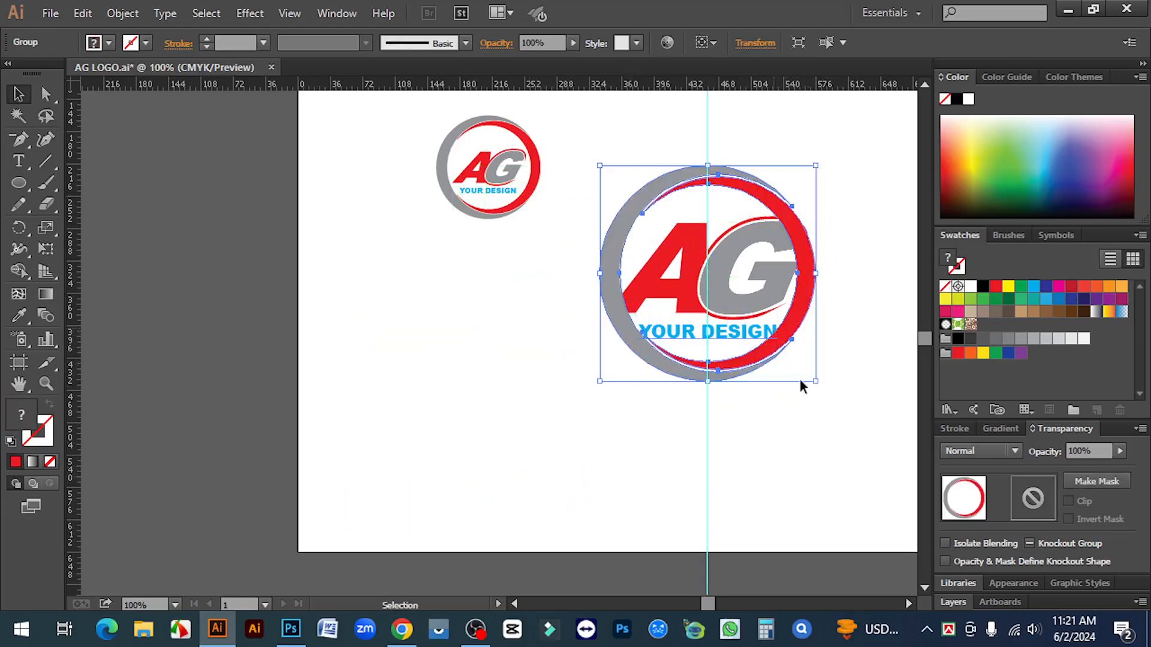
{"action": "left_click", "coordinate": [813, 444]}
Scale the AG group and YOUR DESIGN caption down to fit inside the ring
{"action": "key", "text": "z"}
{"action": "left_click", "coordinate": [692, 301]}
{"action": "left_click", "coordinate": [545, 286]}
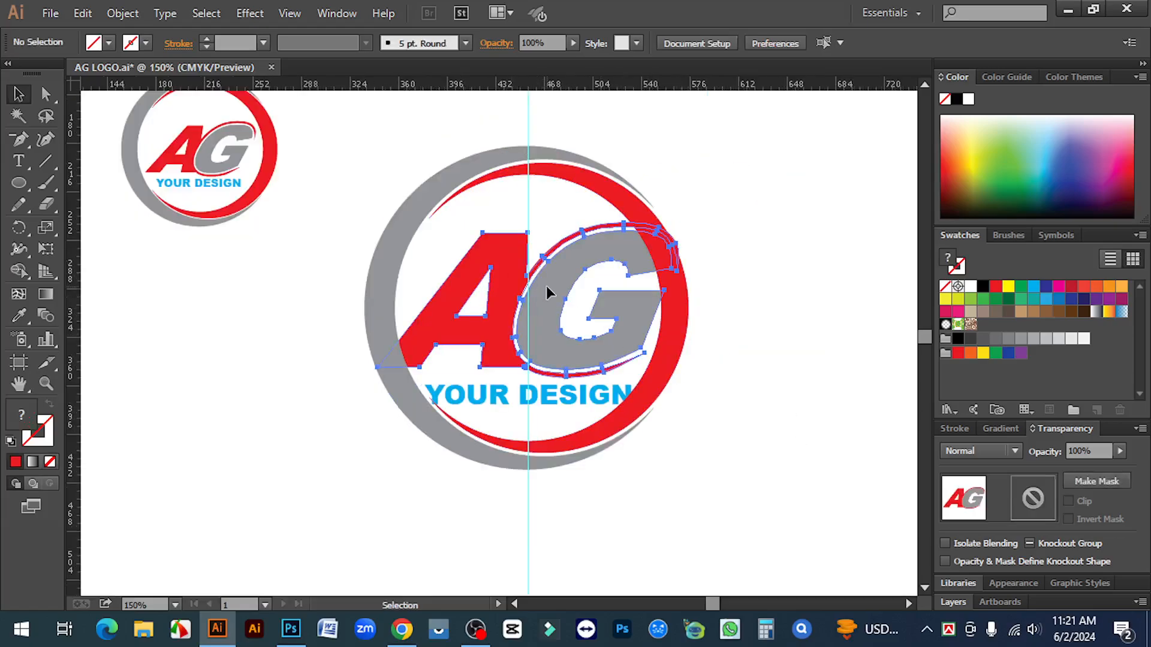
{"action": "left_click", "coordinate": [567, 396], "text": "shift"}
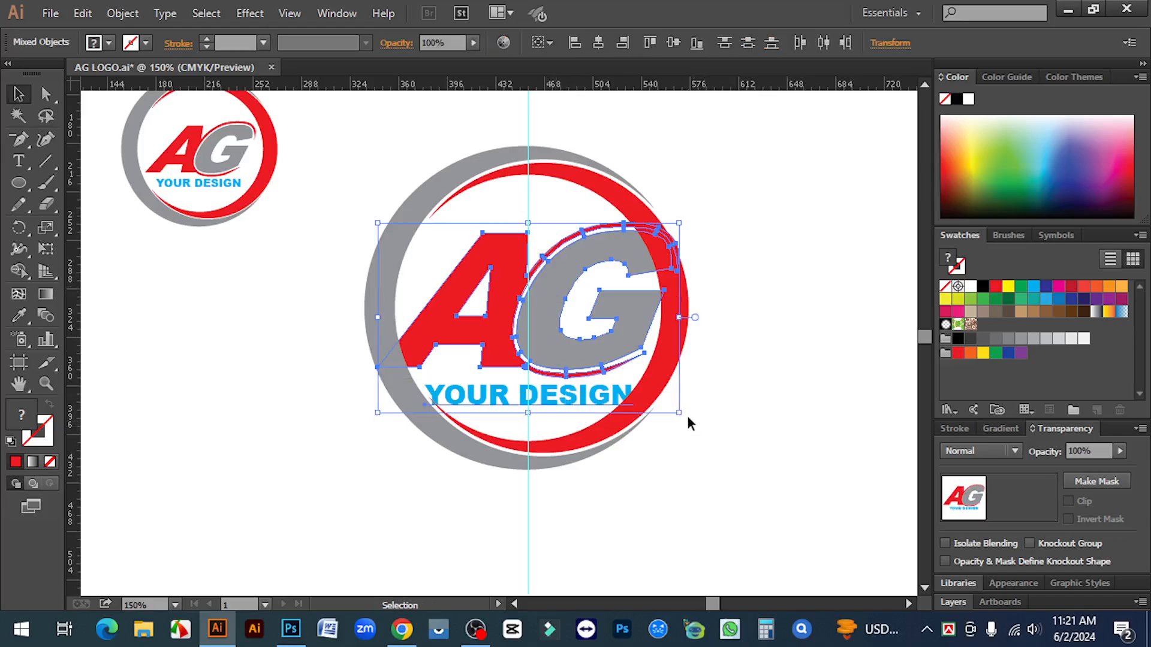
{"action": "left_click_drag", "start_coordinate": [682, 414], "coordinate": [642, 390]}
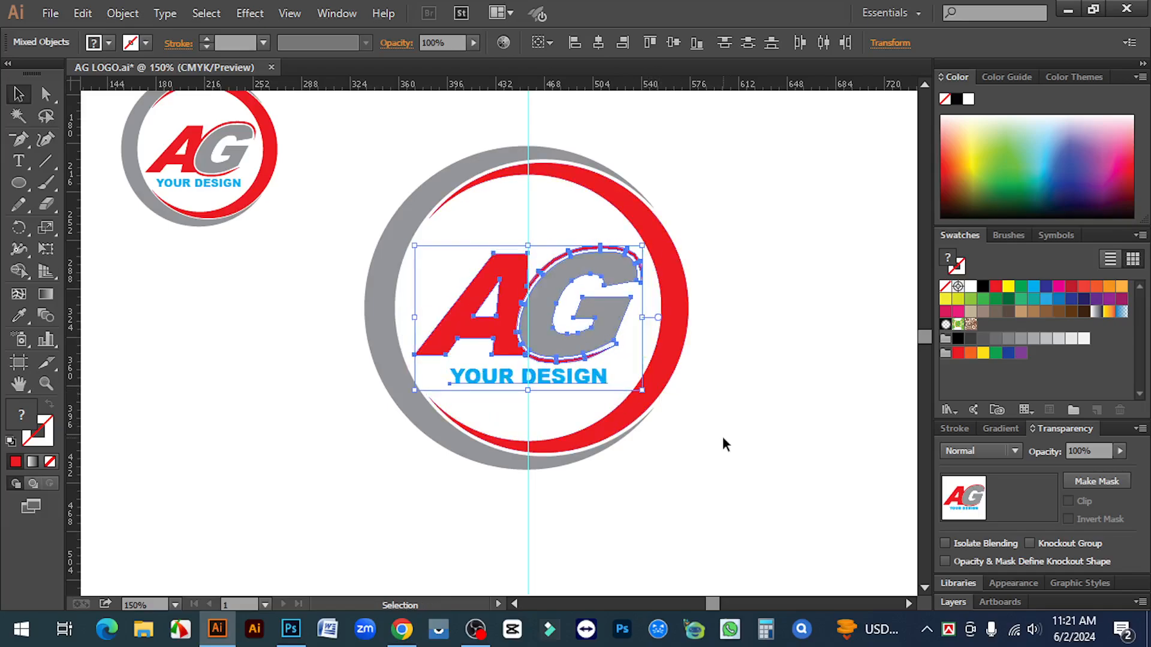
{"action": "left_click", "coordinate": [724, 443]}
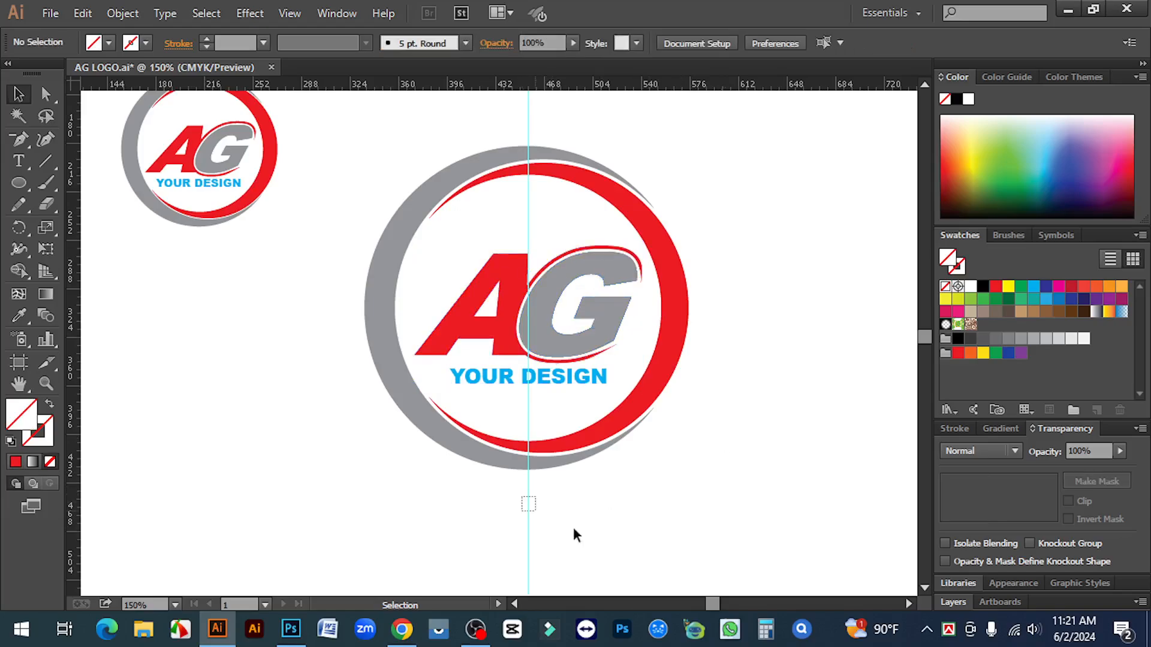
Remove the vertical guide from the artboard
{"action": "key", "text": "ctrl+a"}
{"action": "key", "text": "ctrl+shift+a"}
{"action": "key", "text": "ctrl+;"}
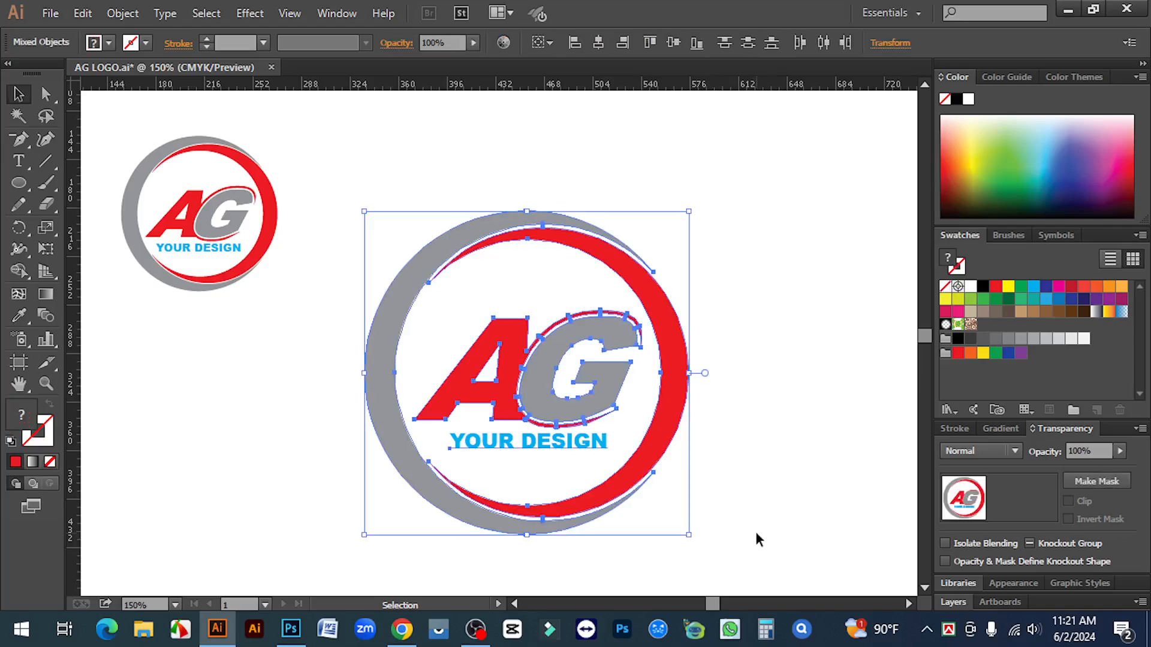
{"action": "left_click", "coordinate": [761, 516]}
Shrink the whole ring logo slightly by dragging its corner handle inward
{"action": "left_click_drag", "start_coordinate": [681, 539], "coordinate": [606, 489]}
{"action": "left_click_drag", "start_coordinate": [689, 536], "coordinate": [681, 527]}
{"action": "left_click", "coordinate": [745, 537]}
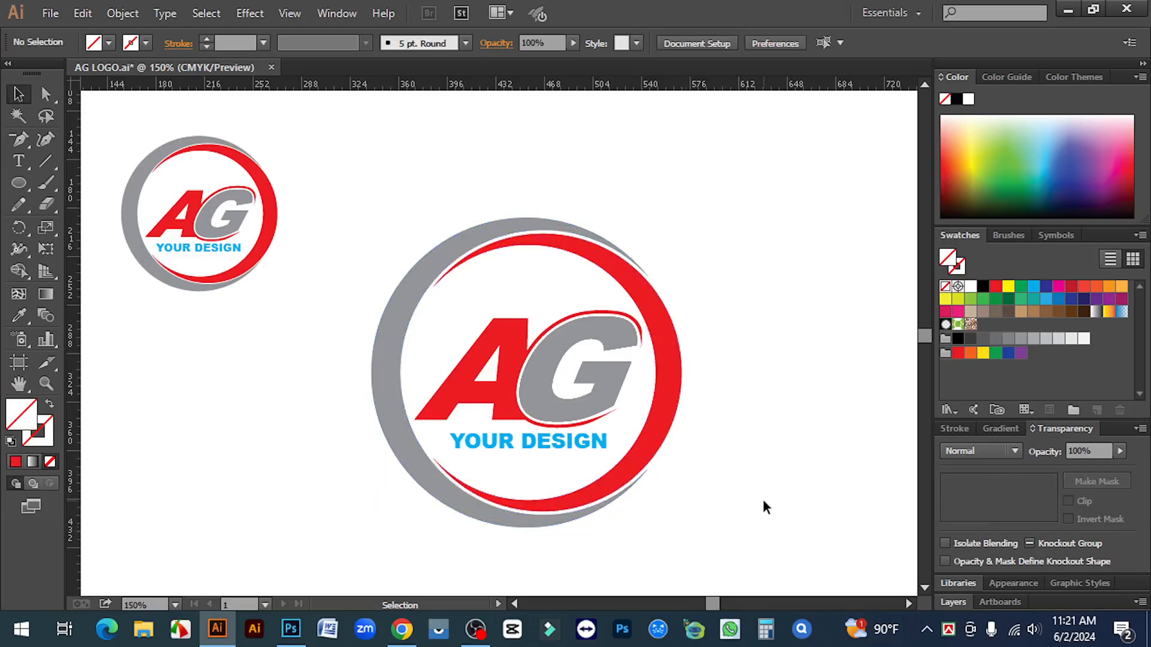
{"action": "scroll", "coordinate": [648, 419], "scroll_direction": "down", "scroll_amount": 1}
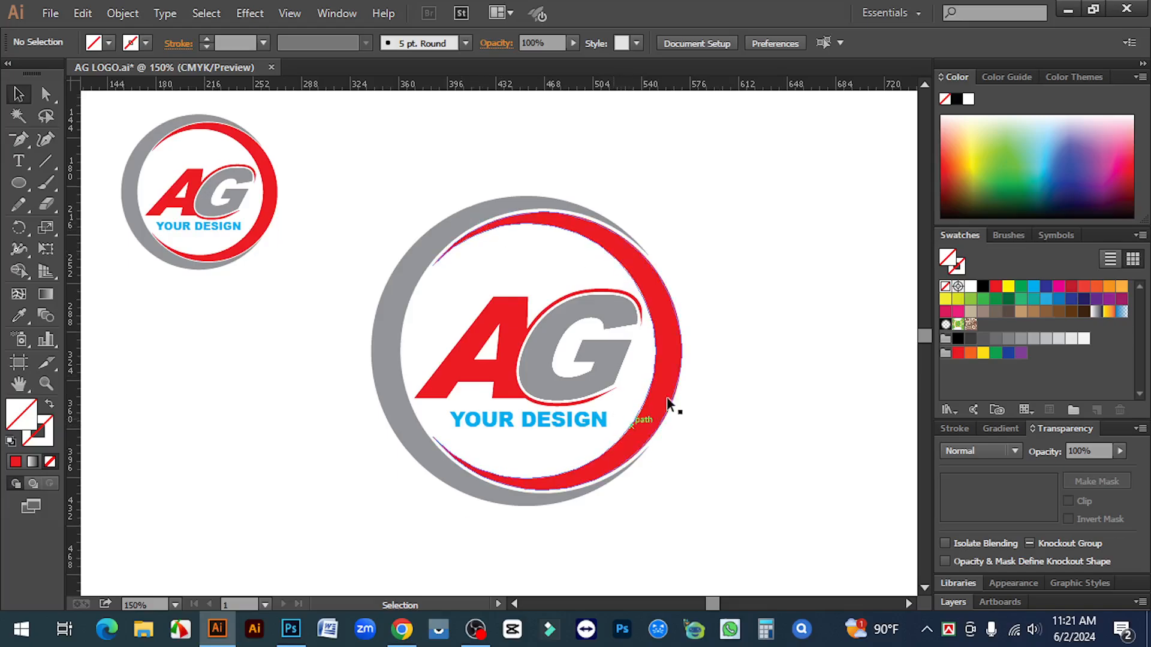
{"action": "scroll", "coordinate": [712, 412], "scroll_direction": "down", "scroll_amount": 1}
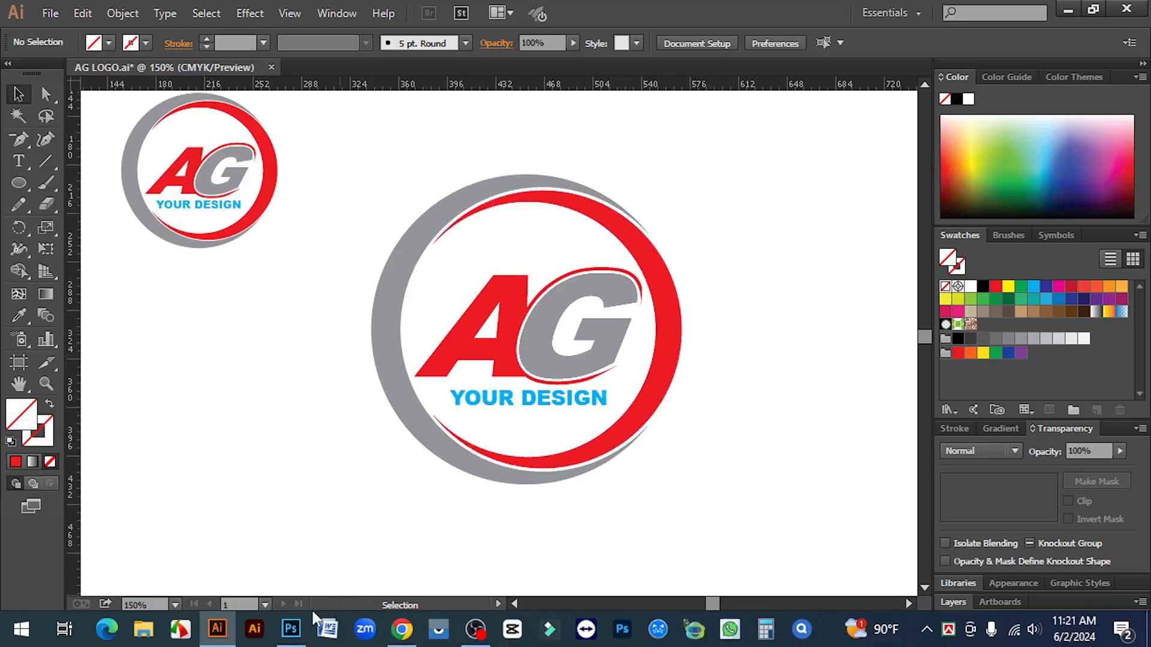
{"action": "left_click_drag", "start_coordinate": [416, 154], "coordinate": [737, 496]}
{"action": "left_click", "coordinate": [738, 496]}
In Photoshop, close Your text.psb and Logo_mockup.psd, discarding unsaved changes
{"action": "left_click", "coordinate": [291, 629]}
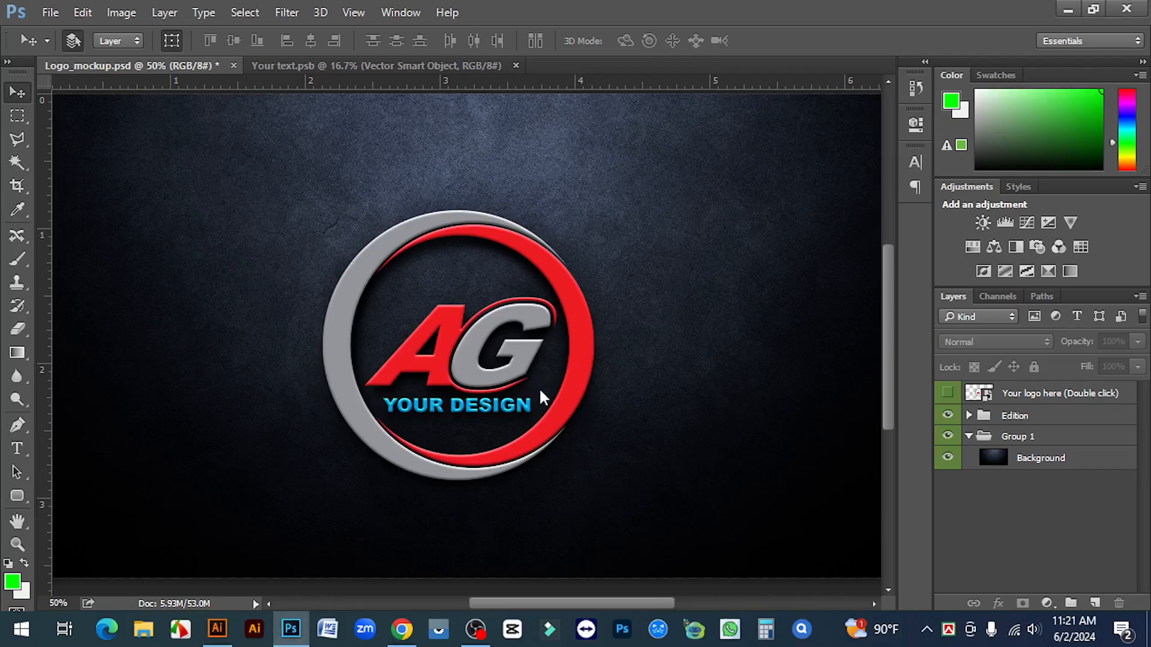
{"action": "key", "text": "ctrl+minus"}
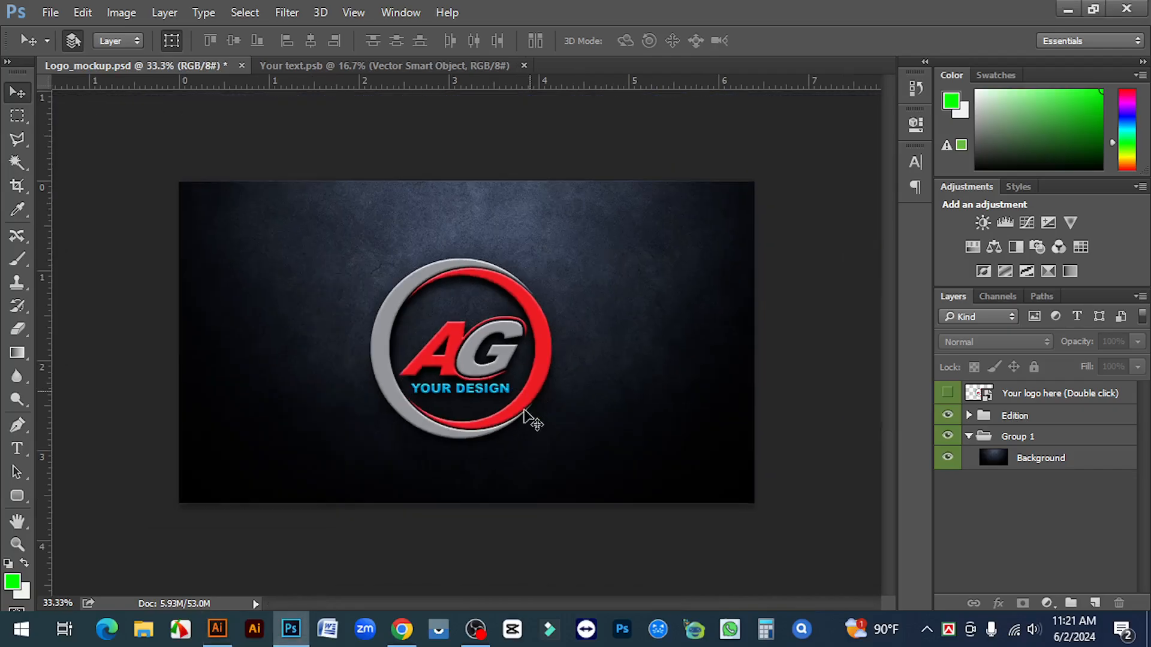
{"action": "left_click", "coordinate": [524, 65]}
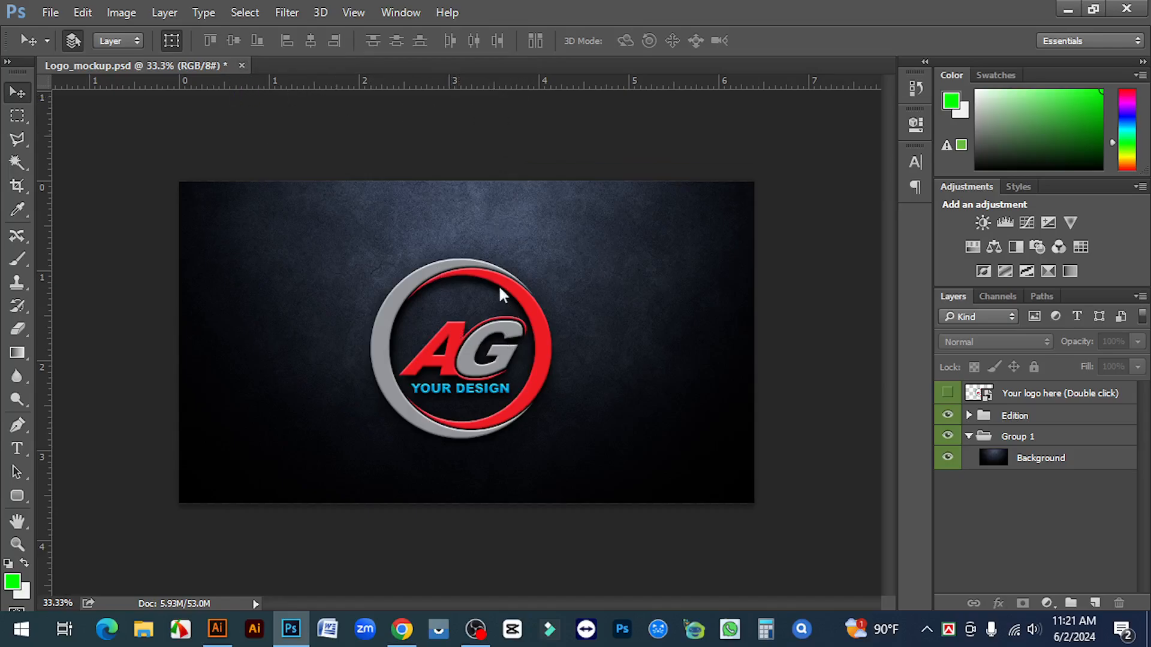
{"action": "key", "text": "ctrl+w"}
{"action": "left_click", "coordinate": [595, 254]}
{"action": "left_click", "coordinate": [46, 12]}
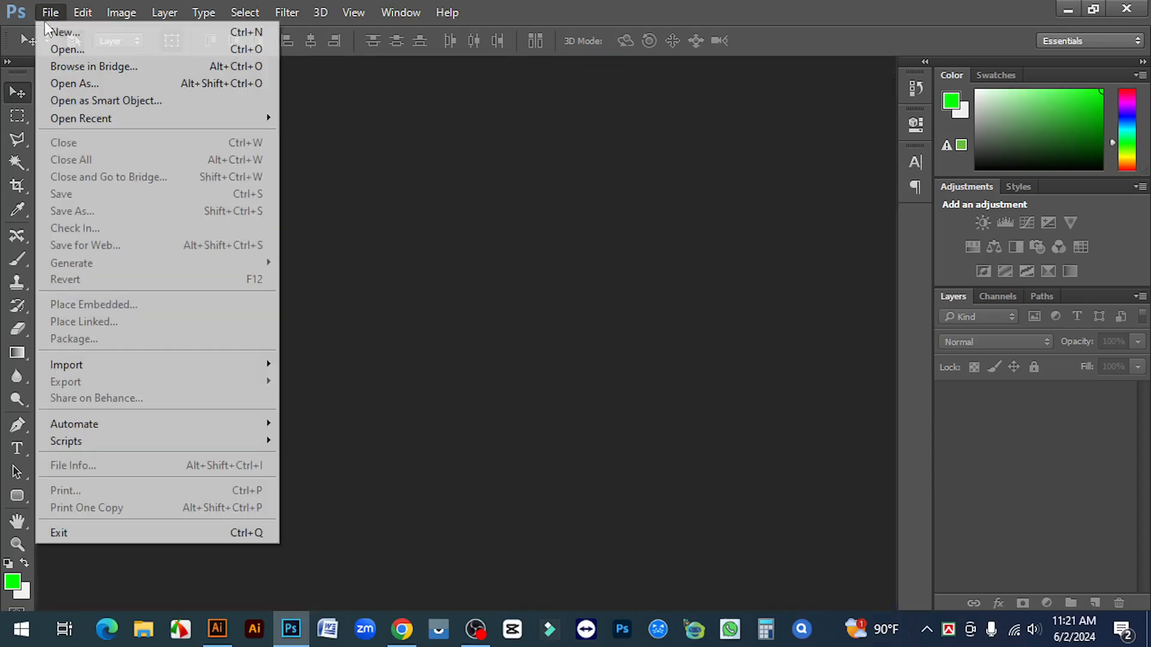
Open Logo_mockup from the My Mockup folder
{"action": "left_click", "coordinate": [73, 51]}
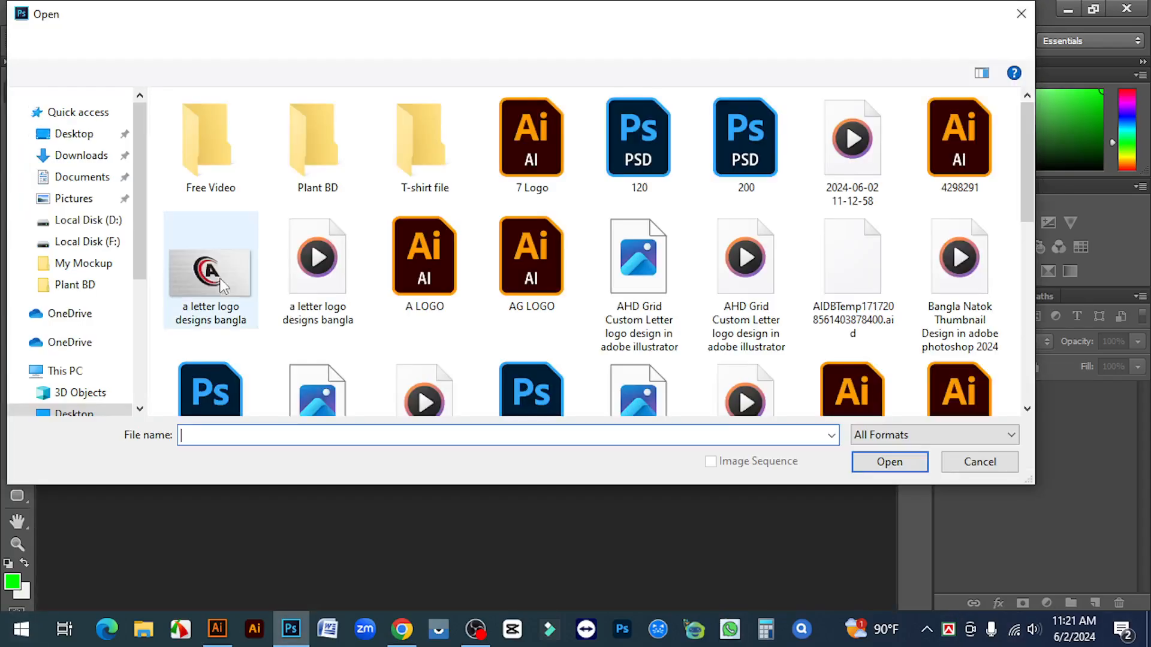
{"action": "left_click", "coordinate": [86, 267]}
{"action": "left_click", "coordinate": [929, 157]}
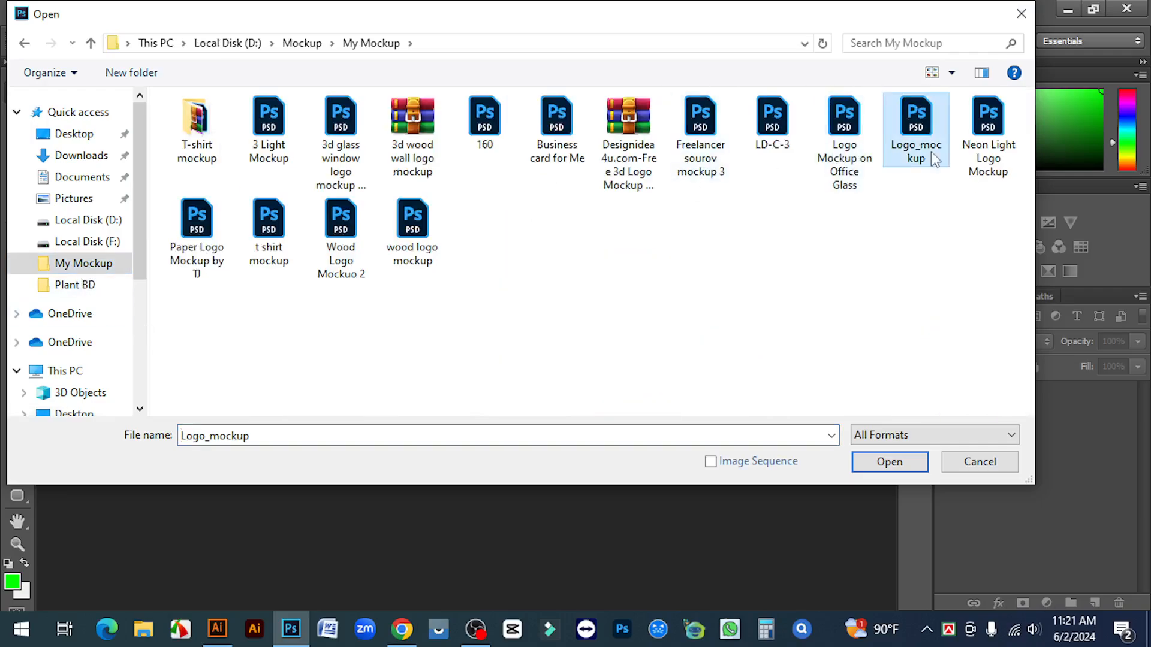
{"action": "left_click", "coordinate": [886, 462]}
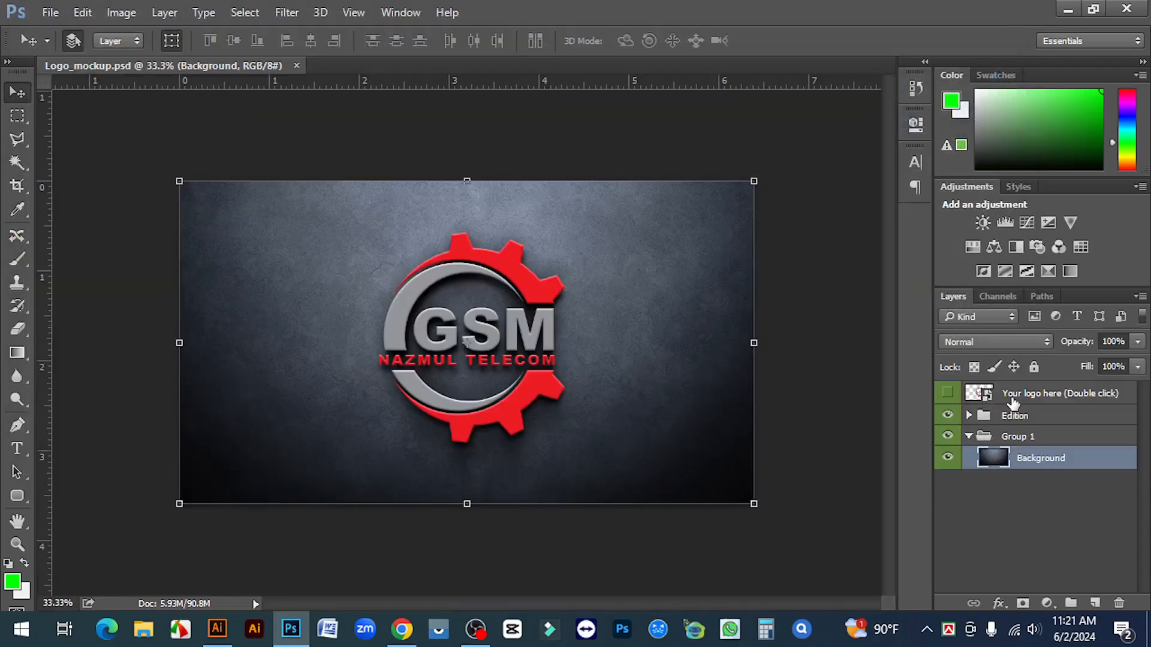
Open the Your logo here smart object and drag the whole AG ring logo from Illustrator into it
{"action": "left_click", "coordinate": [972, 396]}
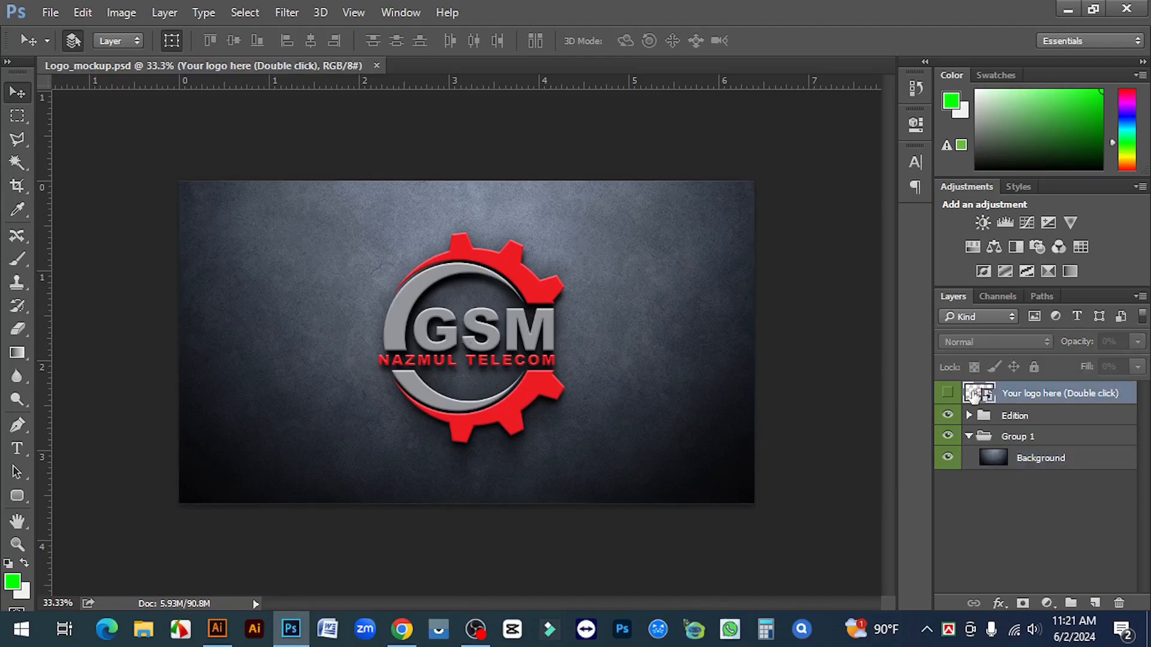
{"action": "double_click", "coordinate": [978, 393]}
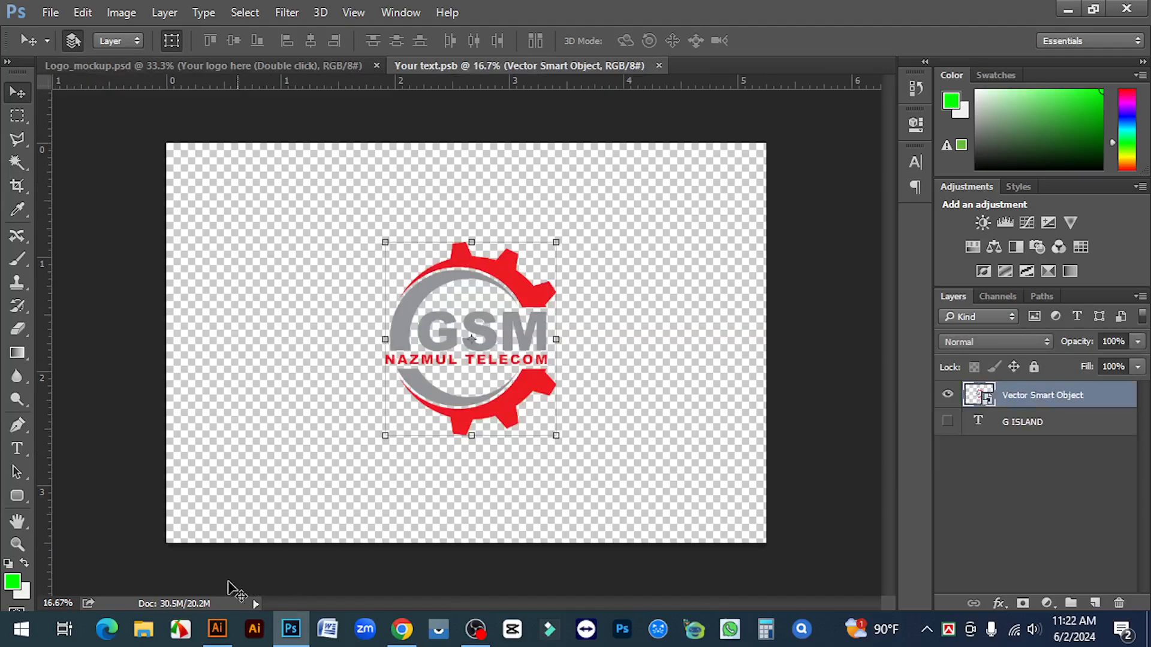
{"action": "left_click", "coordinate": [217, 630]}
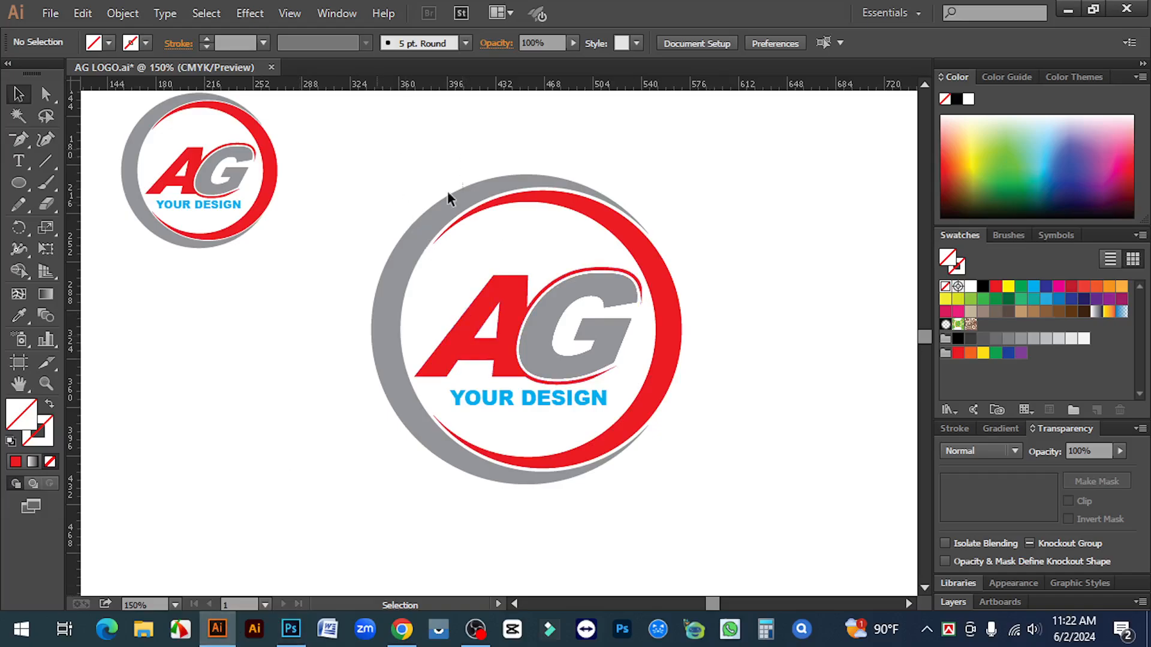
{"action": "left_click_drag", "start_coordinate": [375, 148], "coordinate": [750, 527]}
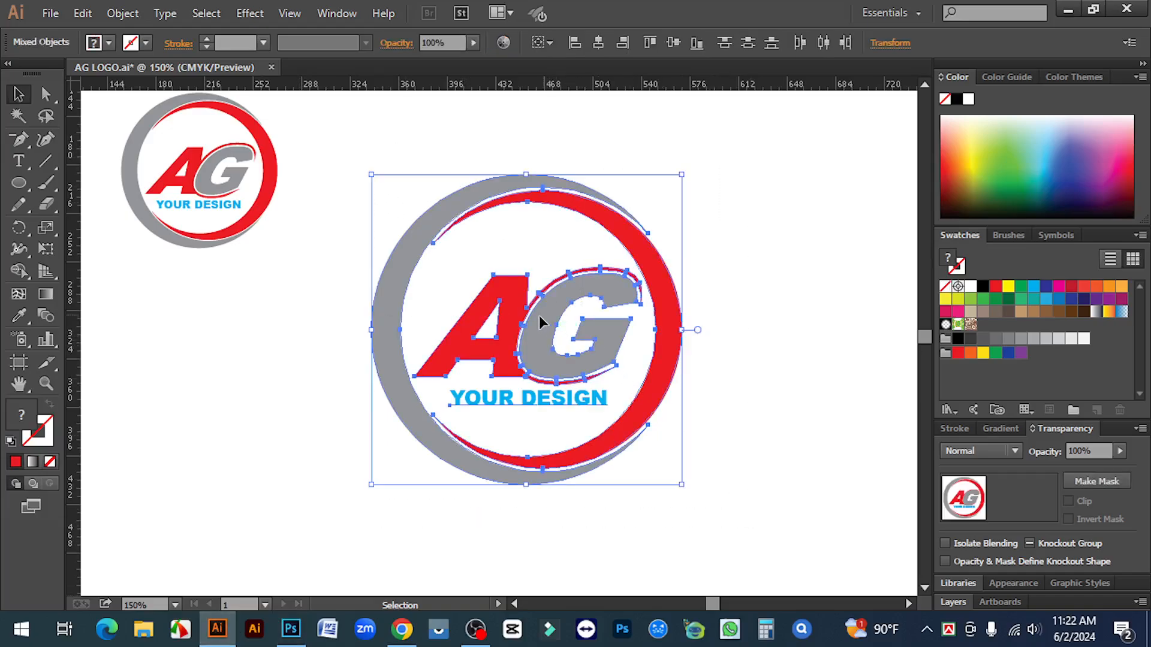
{"action": "left_click_drag", "start_coordinate": [538, 315], "coordinate": [470, 336]}
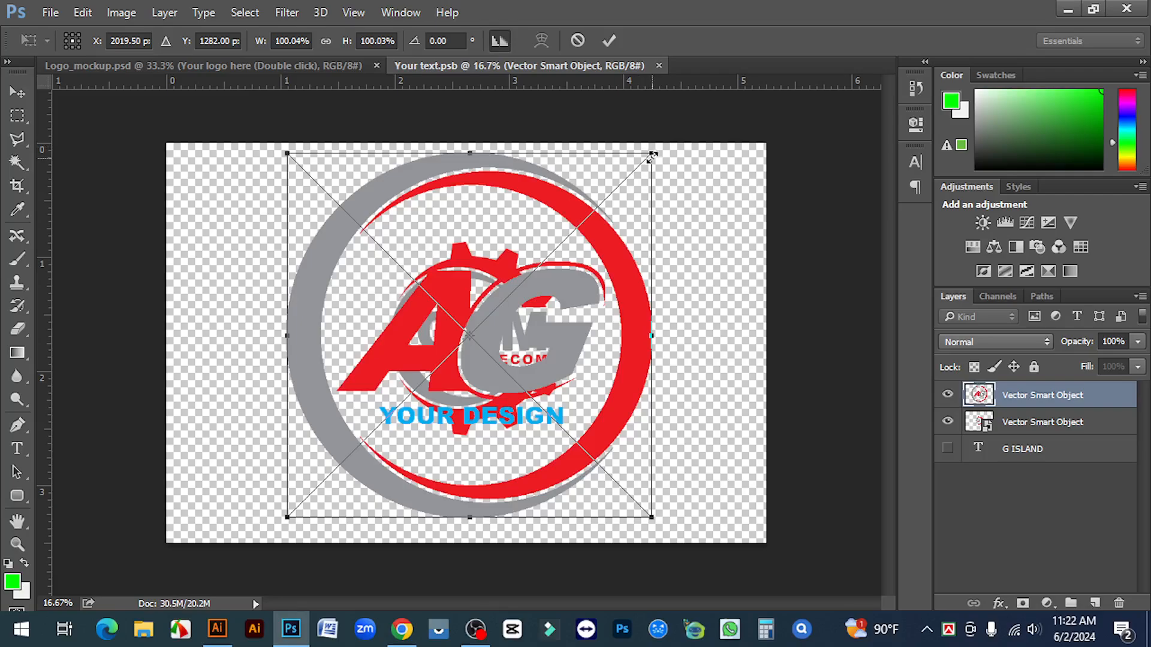
Scale the placed AG logo to about 77%, hide the old gear logo layer, and save Your text.psb
{"action": "left_click_drag", "start_coordinate": [652, 153], "coordinate": [587, 287]}
{"action": "left_click", "coordinate": [609, 38]}
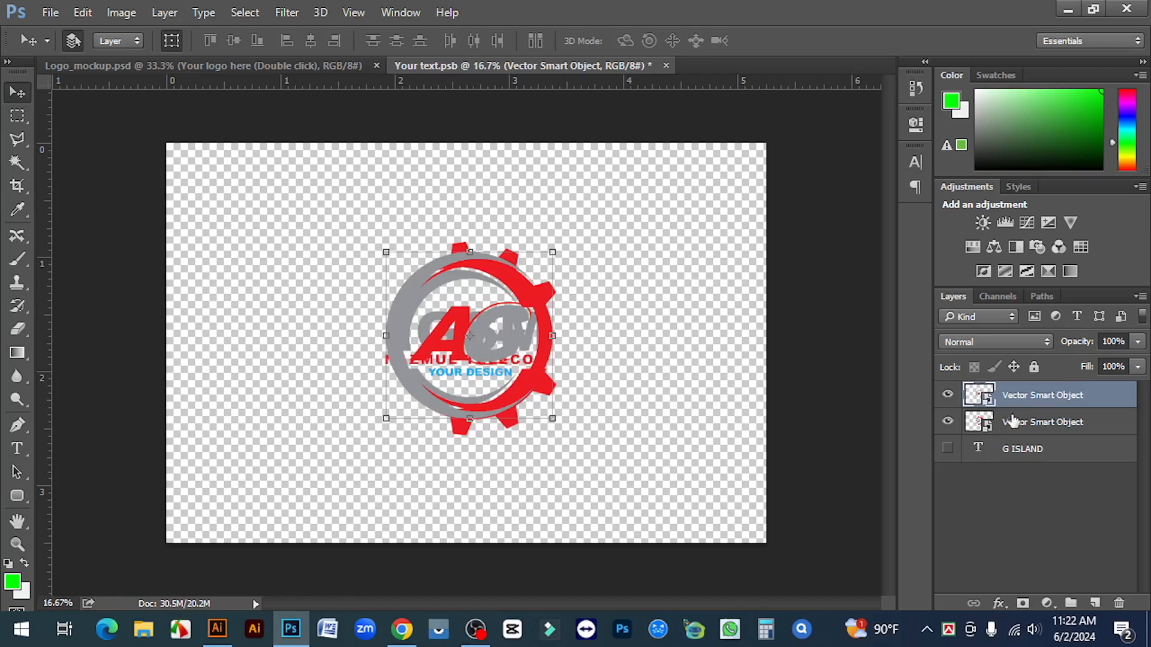
{"action": "left_click", "coordinate": [947, 422]}
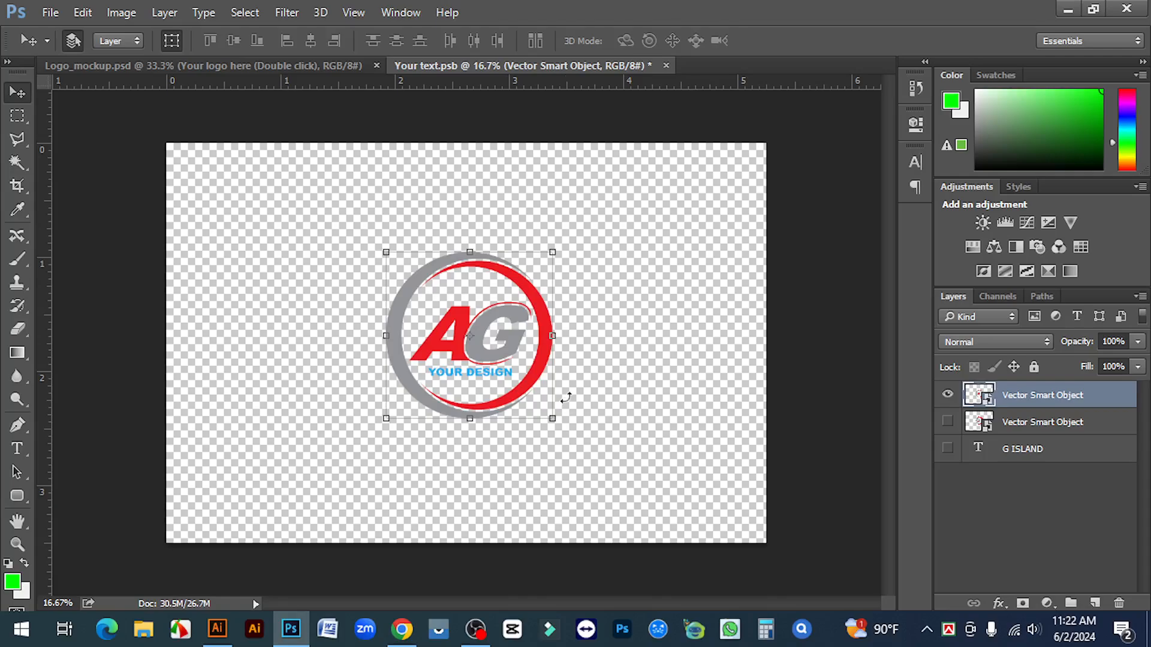
{"action": "key", "text": "ctrl+s"}
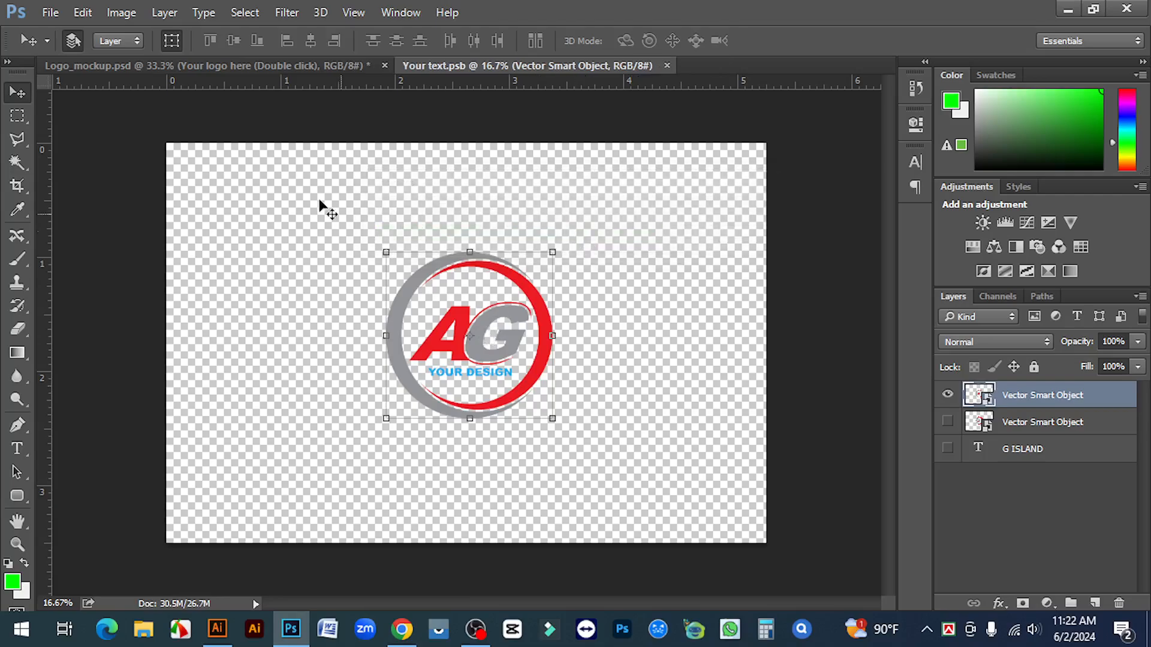
Switch back to Logo_mockup.psd and zoom in twice on the new AG ring logo
{"action": "left_click", "coordinate": [232, 66]}
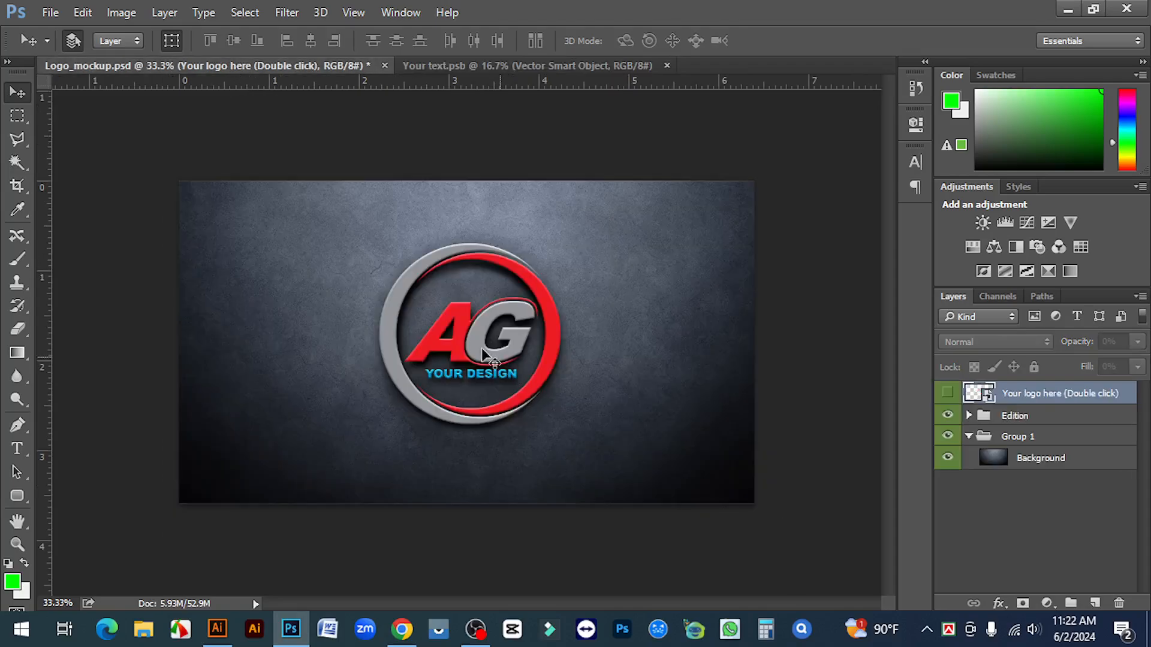
{"action": "left_click", "coordinate": [461, 338]}
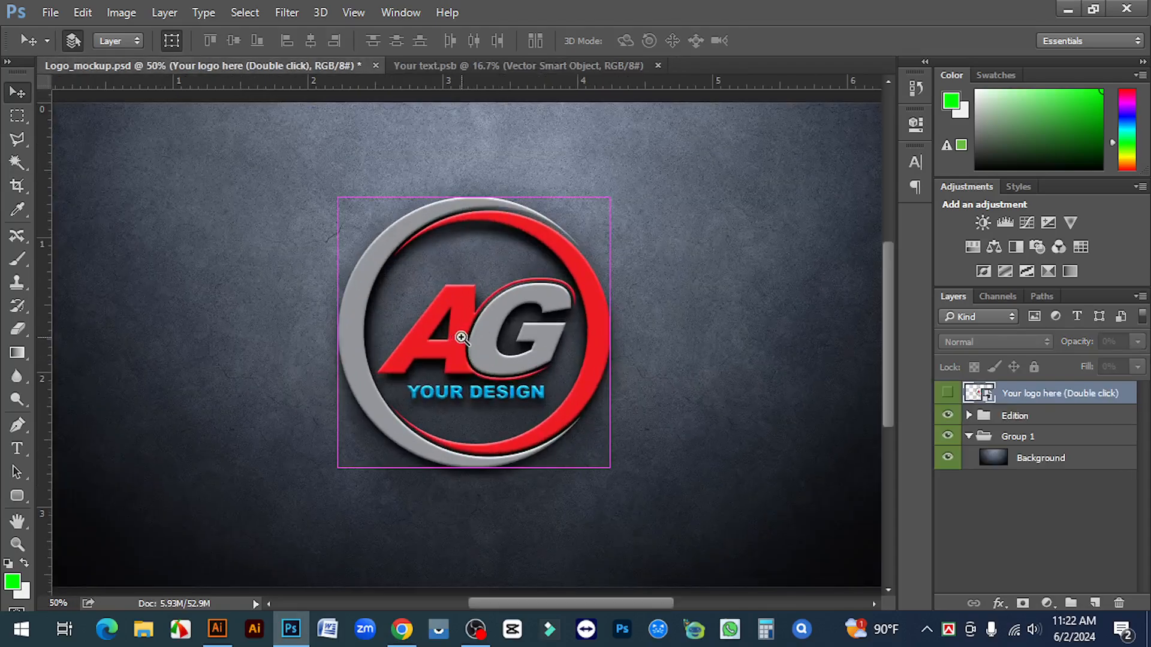
{"action": "left_click", "coordinate": [462, 338]}
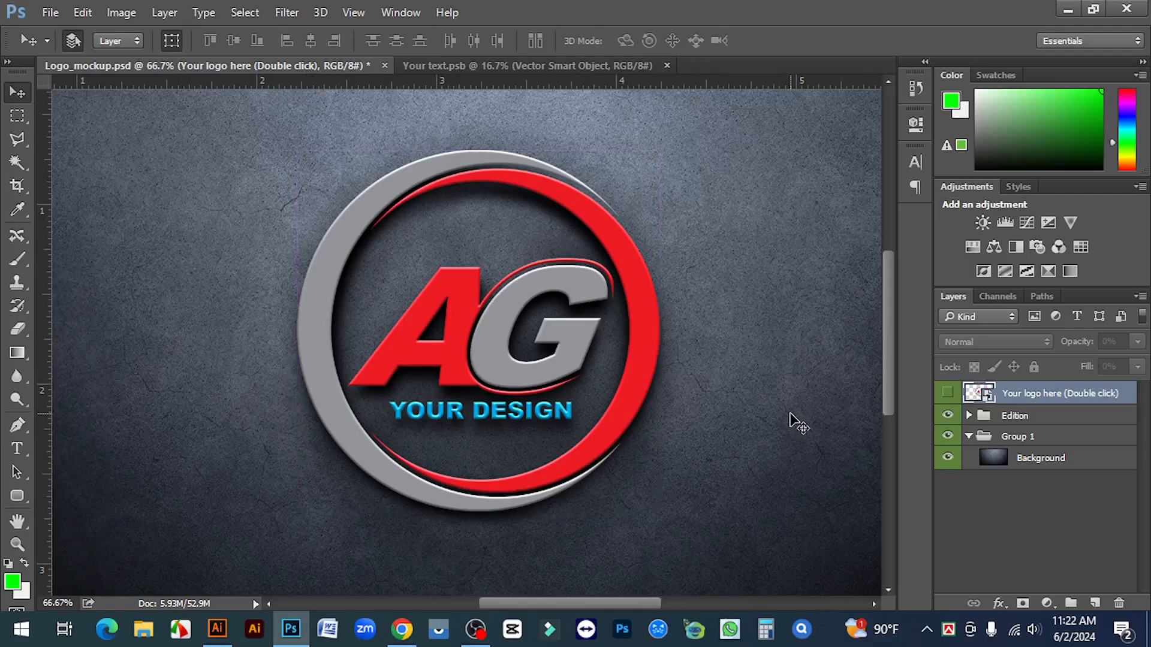